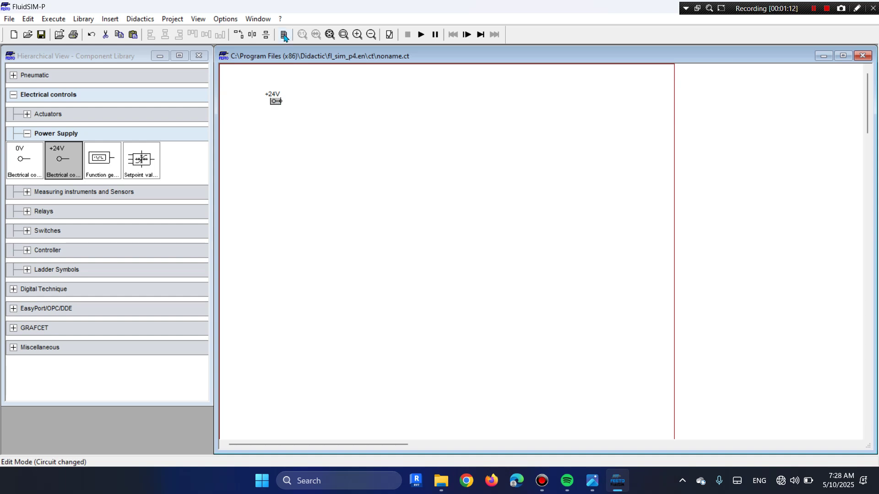
Show the drawing grid and shift the +24V connection slightly to the left on the sheet
{"action": "left_click", "coordinate": [284, 35]}
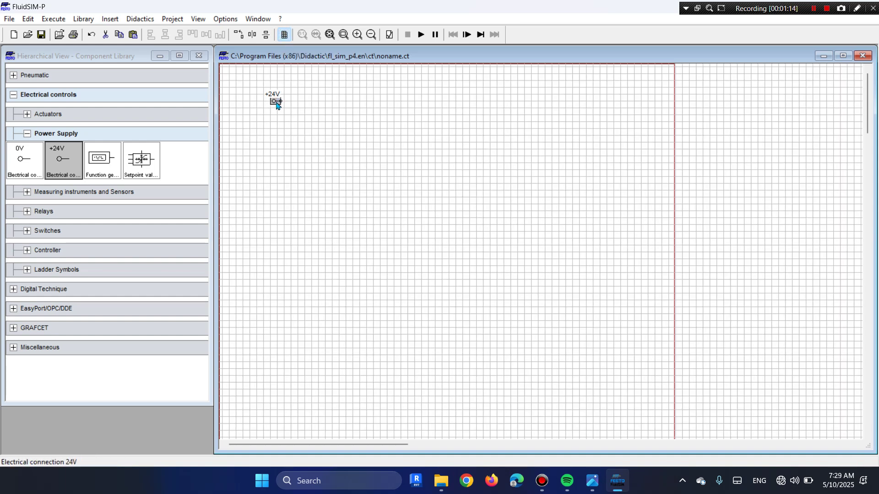
{"action": "left_click_drag", "start_coordinate": [275, 101], "coordinate": [260, 102]}
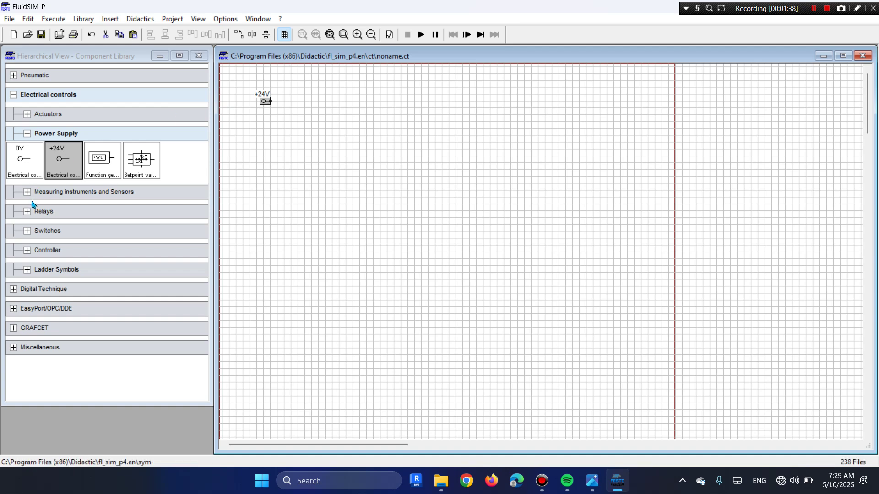
Place a manually operated detent switch (break) below the +24V connection, label it TOR and shift the label slightly away from the symbol
{"action": "left_click", "coordinate": [27, 231]}
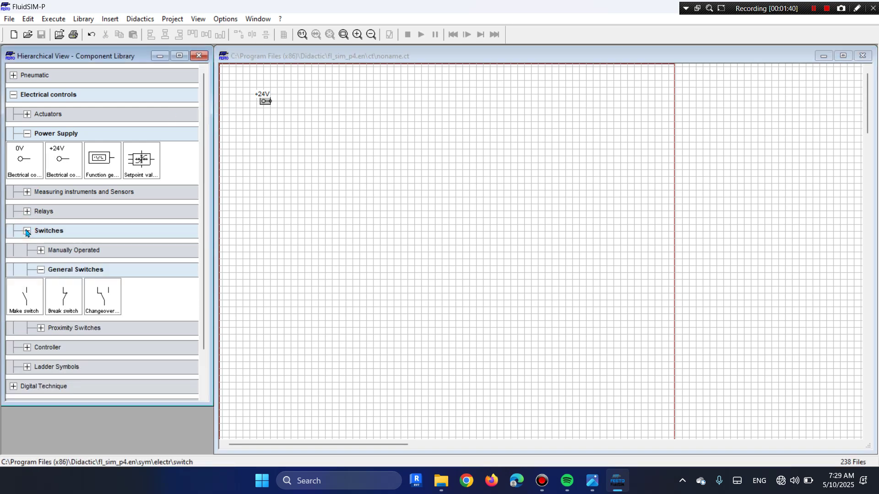
{"action": "left_click", "coordinate": [42, 251]}
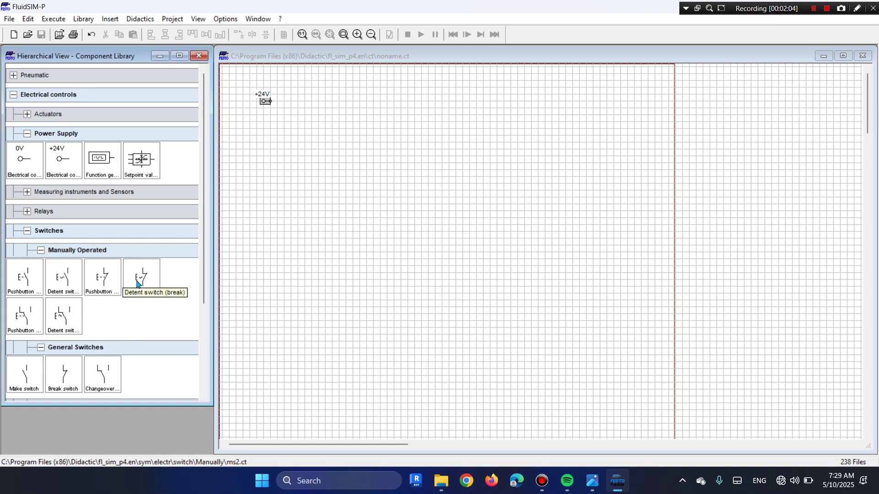
{"action": "left_click_drag", "start_coordinate": [138, 279], "coordinate": [269, 137]}
{"action": "double_click", "coordinate": [269, 137]}
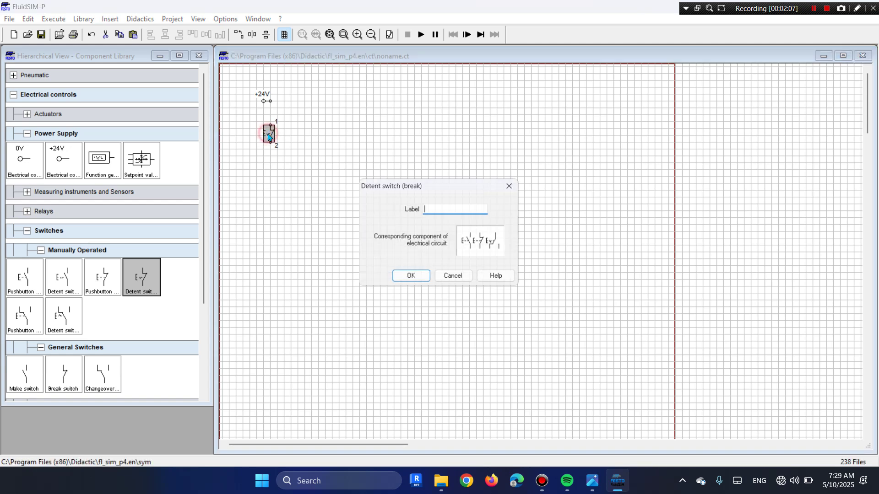
{"action": "type", "text": "TOR"}
{"action": "key", "text": "Return"}
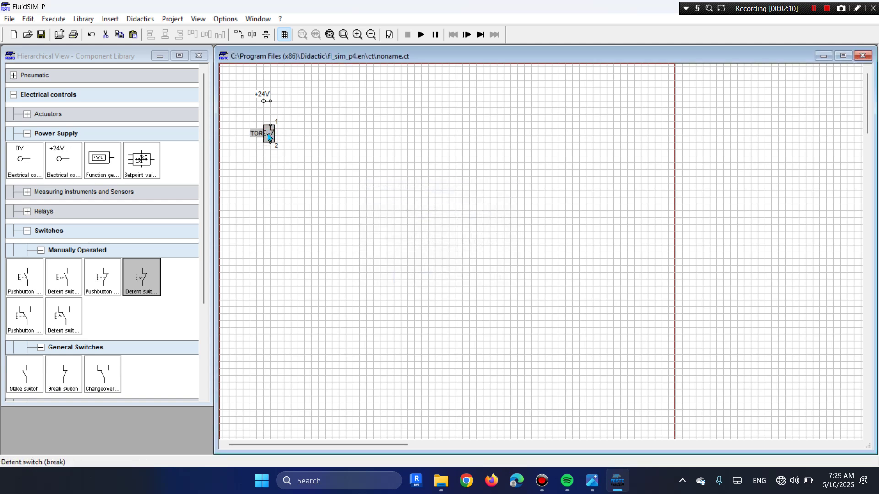
{"action": "left_click_drag", "start_coordinate": [264, 137], "coordinate": [259, 136]}
Designate the TOR break switch's upper terminal 95 and lower terminal 96, and wire terminal 95 to the +24V connection
{"action": "double_click", "coordinate": [277, 125]}
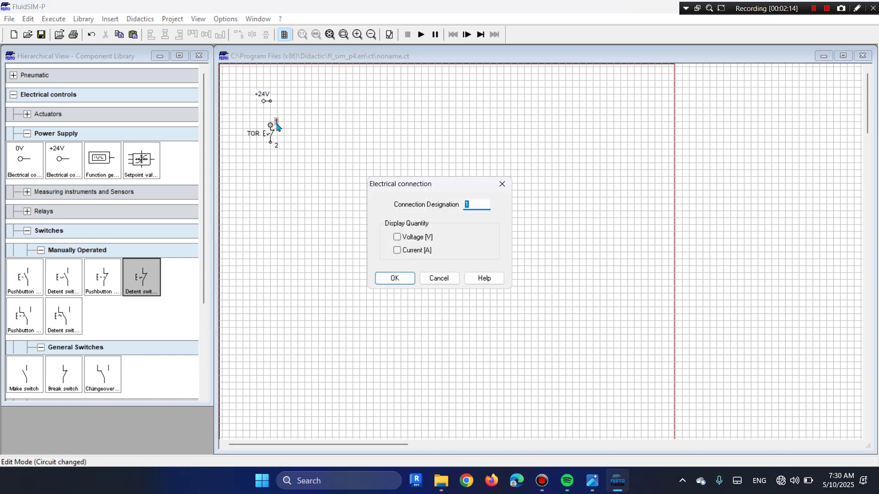
{"action": "type", "text": "95"}
{"action": "key", "text": "Return"}
{"action": "left_click", "coordinate": [276, 146]}
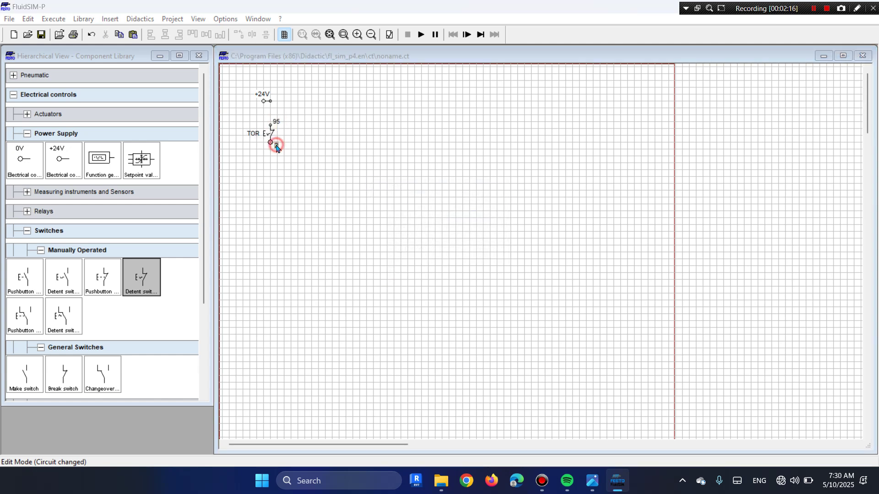
{"action": "double_click", "coordinate": [277, 146]}
{"action": "type", "text": "96"}
{"action": "key", "text": "Return"}
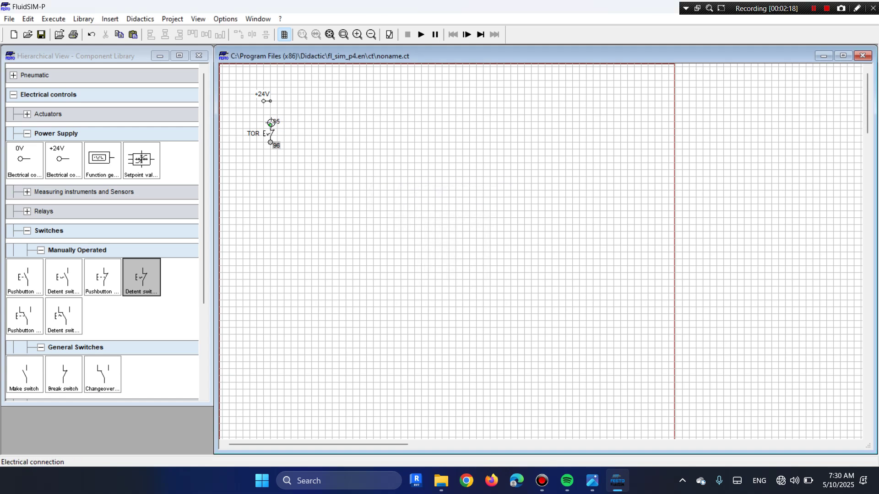
{"action": "left_click_drag", "start_coordinate": [271, 123], "coordinate": [270, 101]}
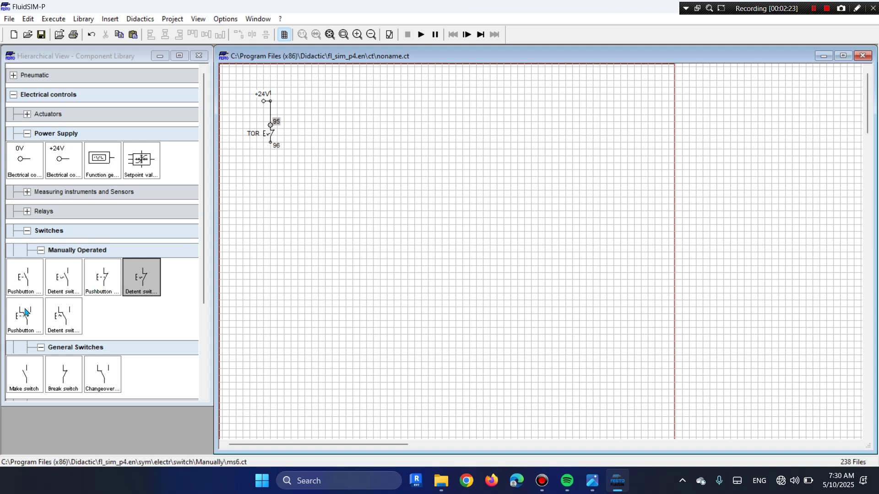
Place a detent switch (make) far to the right of the TOR break switch and designate its terminals 97 and 98
{"action": "left_click", "coordinate": [65, 283]}
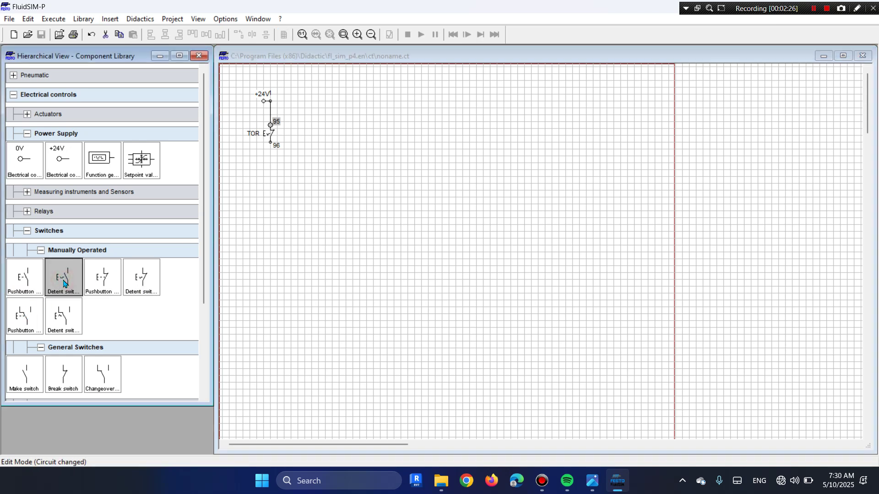
{"action": "left_click_drag", "start_coordinate": [64, 283], "coordinate": [554, 127]}
{"action": "left_click", "coordinate": [570, 120]}
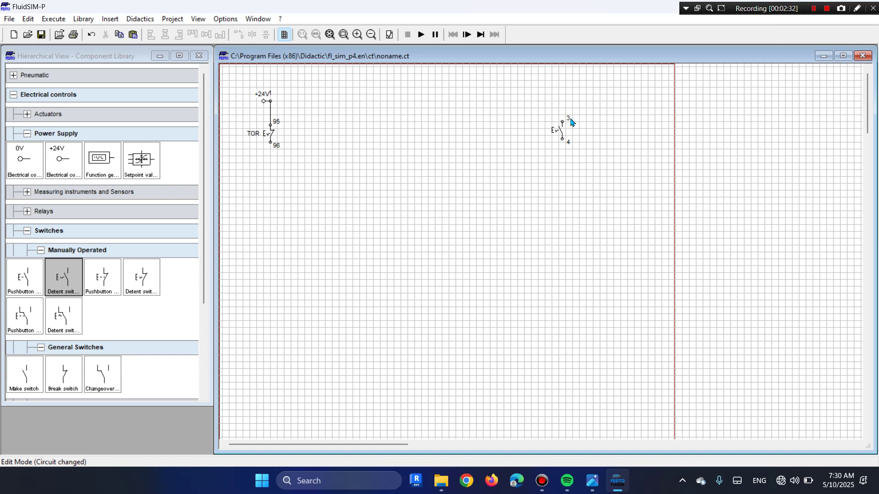
{"action": "double_click", "coordinate": [570, 120]}
{"action": "type", "text": "97"}
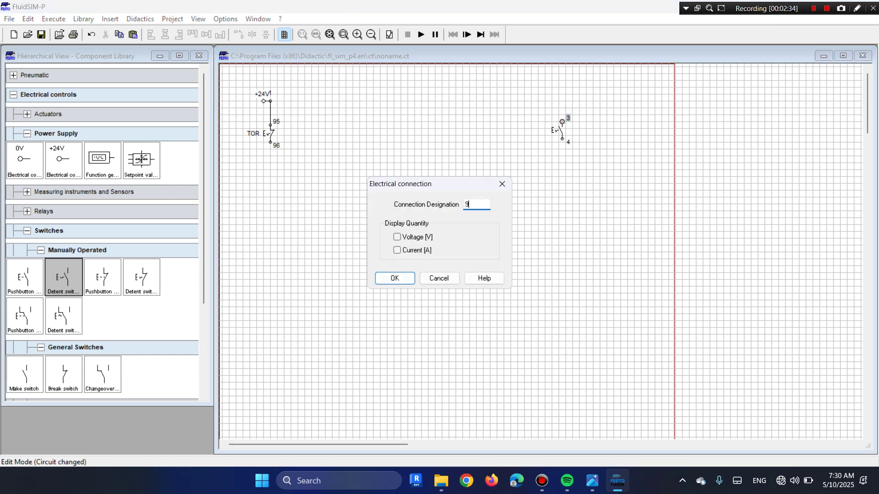
{"action": "key", "text": "Return"}
{"action": "double_click", "coordinate": [570, 146]}
{"action": "type", "text": "98"}
{"action": "key", "text": "Return"}
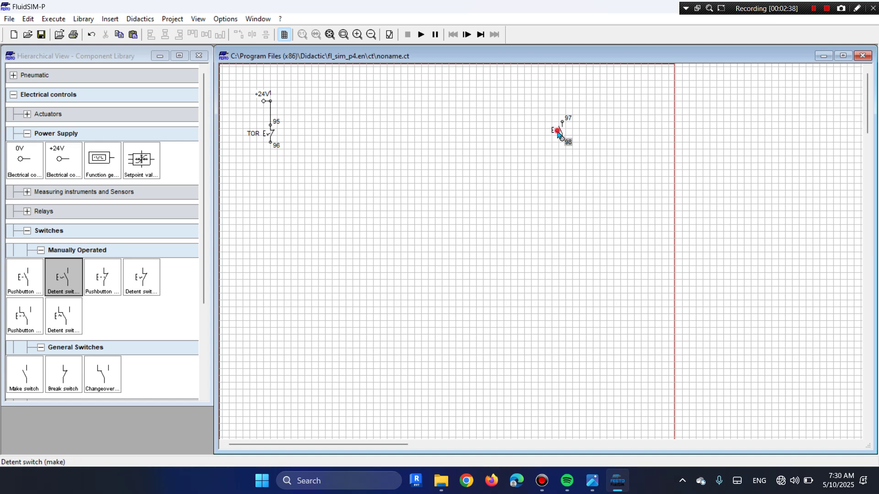
Label the detent switch with terminals 97 and 98 as TOR and deselect it
{"action": "double_click", "coordinate": [559, 134]}
{"action": "type", "text": "TOR"}
{"action": "key", "text": "Return"}
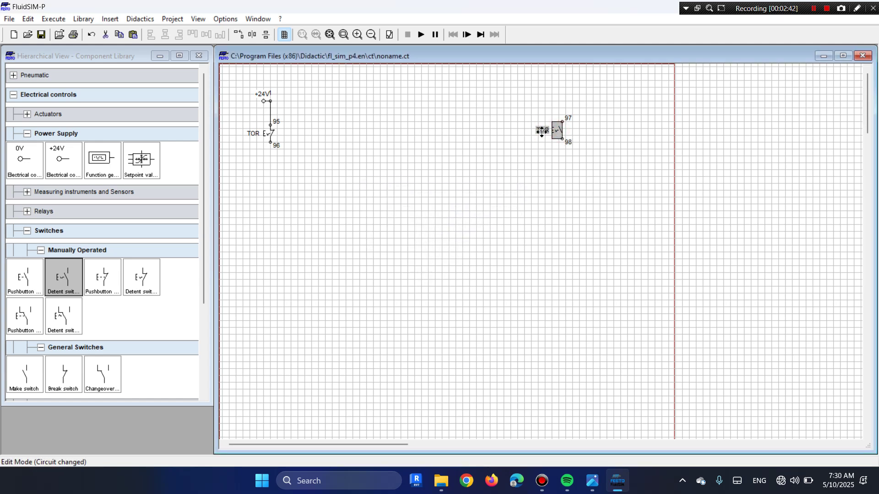
{"action": "left_click", "coordinate": [443, 184]}
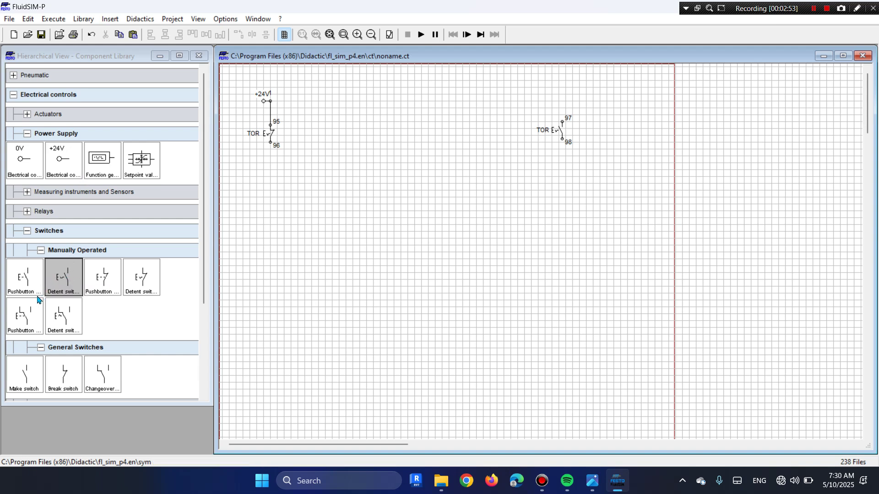
Place a pushbutton (break) below the TOR break switch, wire it to terminal 96 and label it SS
{"action": "left_click_drag", "start_coordinate": [107, 277], "coordinate": [270, 175]}
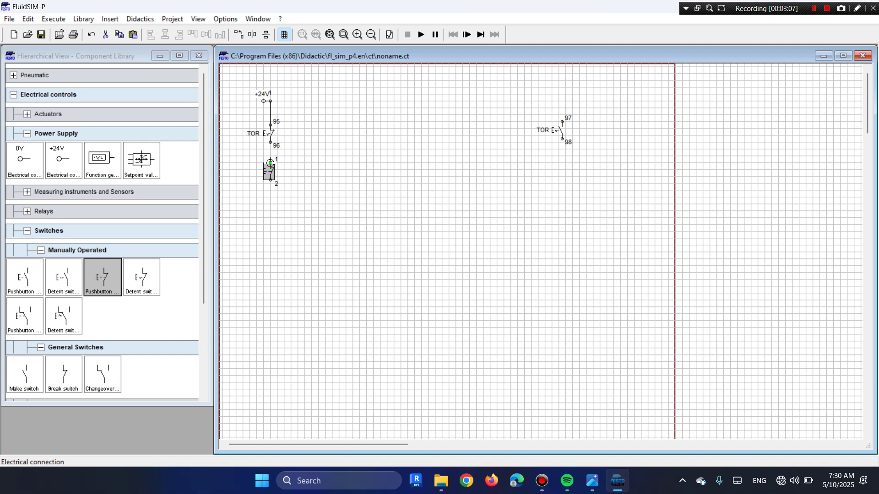
{"action": "left_click_drag", "start_coordinate": [270, 163], "coordinate": [270, 143]}
{"action": "double_click", "coordinate": [269, 174]}
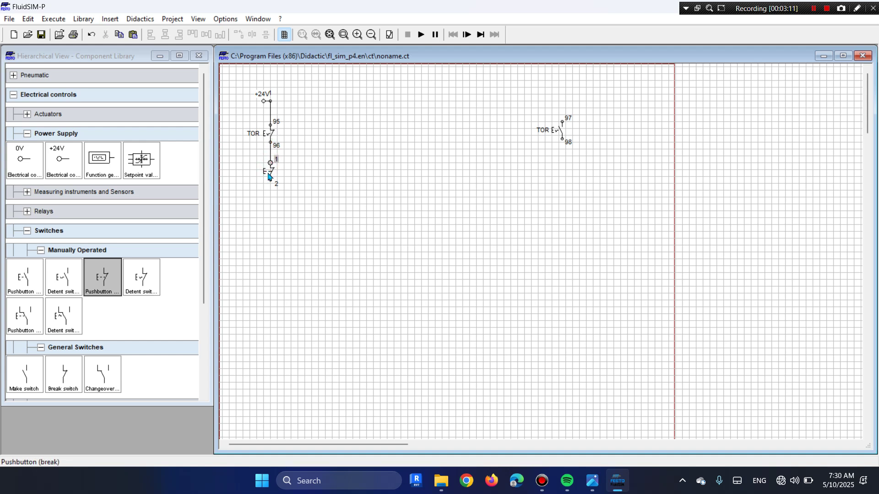
{"action": "type", "text": "SS"}
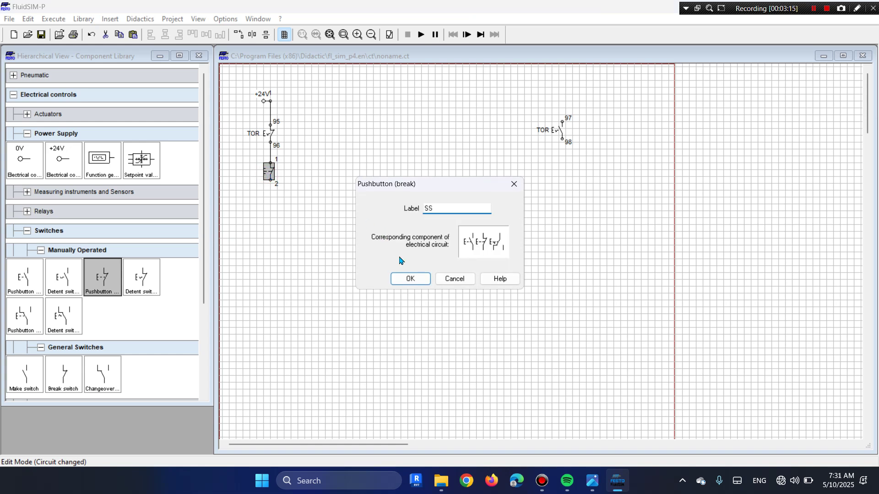
{"action": "left_click", "coordinate": [409, 280]}
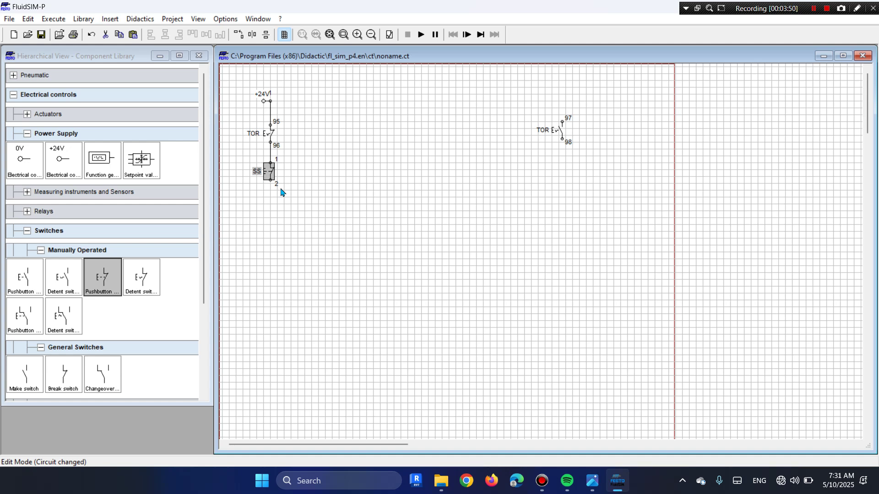
Place a pushbutton (make) below SS wired to its terminal 2, label it SF and move it slightly down
{"action": "mouse_move", "coordinate": [19, 277]}
{"action": "left_mouse_down"}
{"action": "mouse_move", "coordinate": [201, 266]}
{"action": "mouse_move", "coordinate": [274, 236]}
{"action": "mouse_move", "coordinate": [263, 214]}
{"action": "mouse_move", "coordinate": [270, 180]}
{"action": "left_mouse_up"}
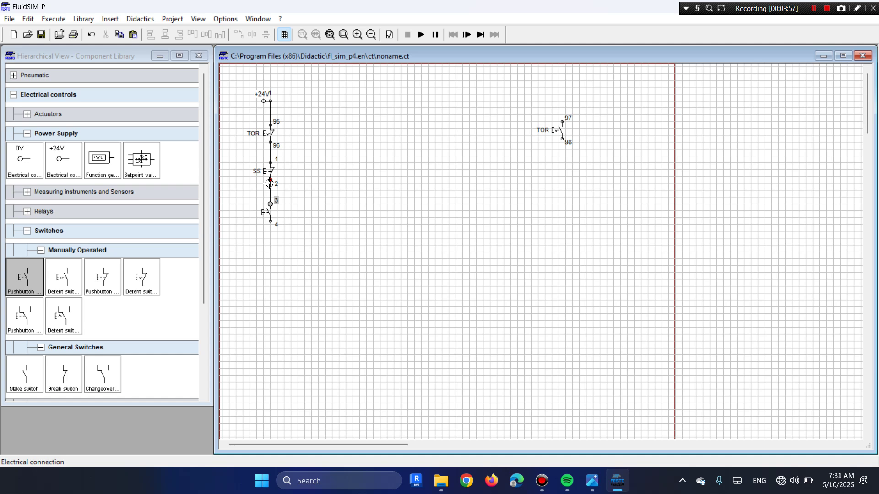
{"action": "double_click", "coordinate": [269, 215]}
{"action": "type", "text": "SF"}
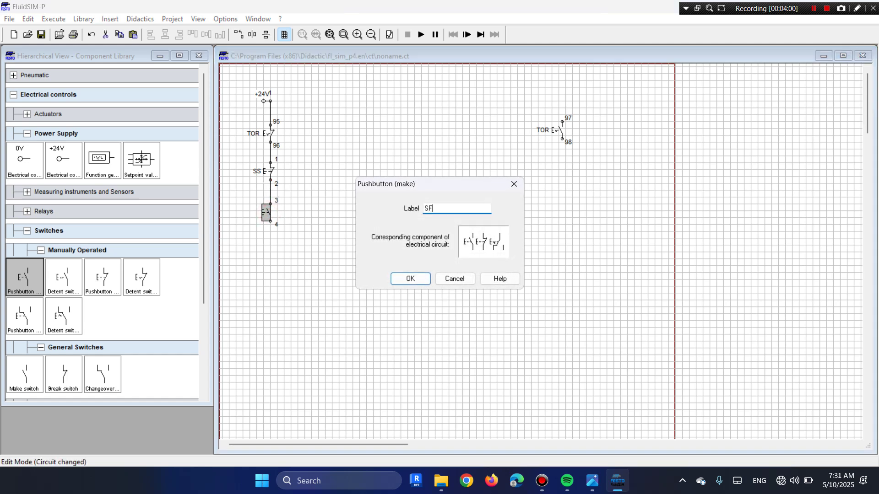
{"action": "key", "text": "Return"}
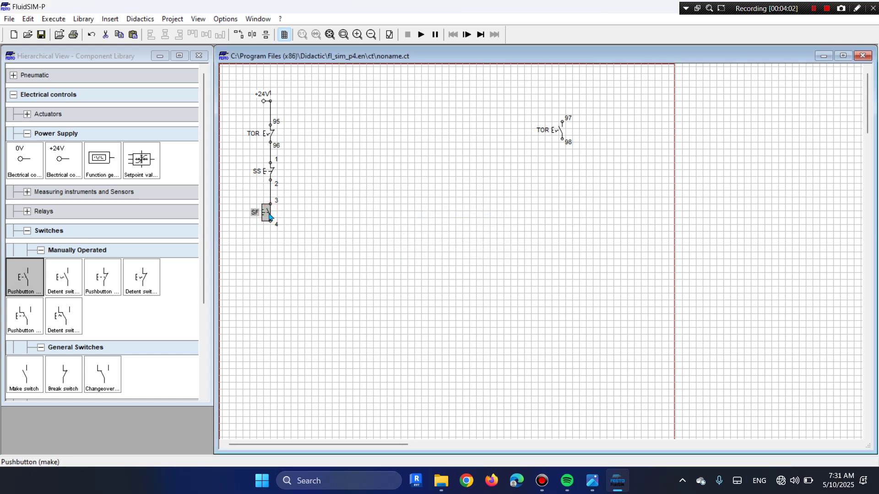
{"action": "left_click_drag", "start_coordinate": [265, 213], "coordinate": [266, 220]}
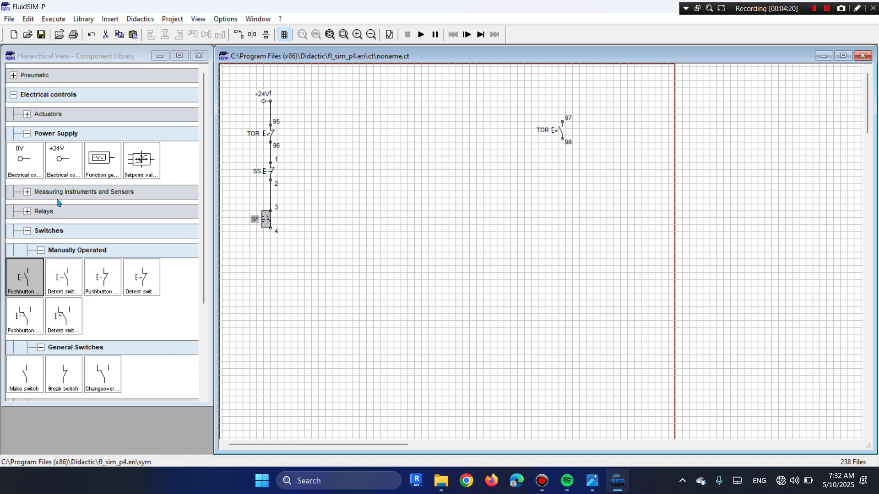
Place an indicator light well below the SF pushbutton and wire it to SF terminal 4
{"action": "left_click", "coordinate": [27, 193]}
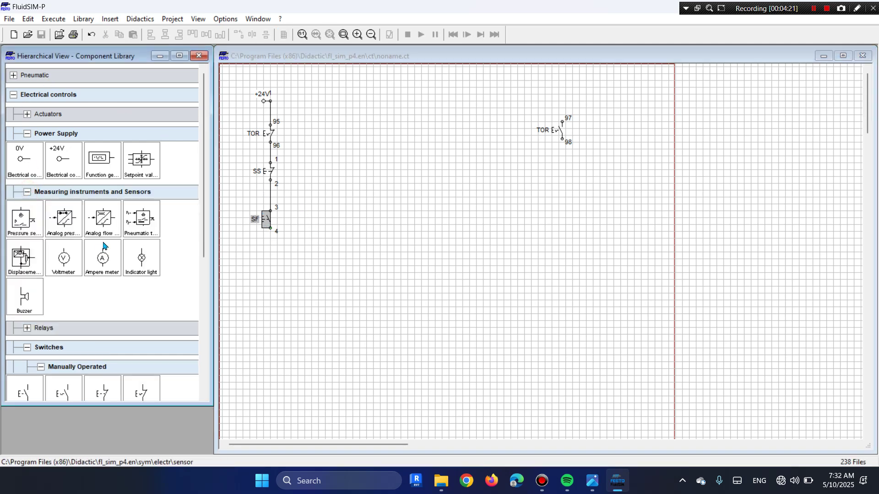
{"action": "left_click", "coordinate": [139, 260]}
{"action": "left_click_drag", "start_coordinate": [139, 260], "coordinate": [270, 325]}
{"action": "left_click", "coordinate": [270, 318]}
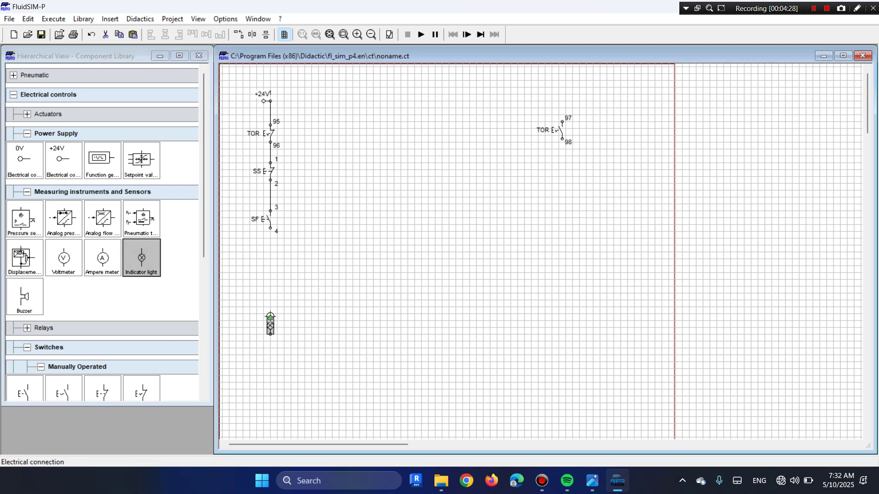
{"action": "left_click_drag", "start_coordinate": [270, 230], "coordinate": [270, 317]}
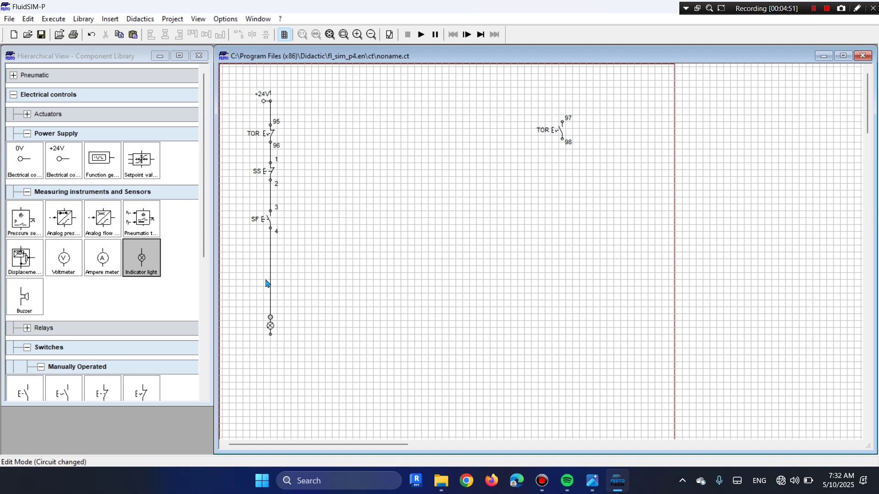
Delete the wire between SF and the indicator light, and move the light aside to the right of the branch
{"action": "left_click", "coordinate": [270, 328]}
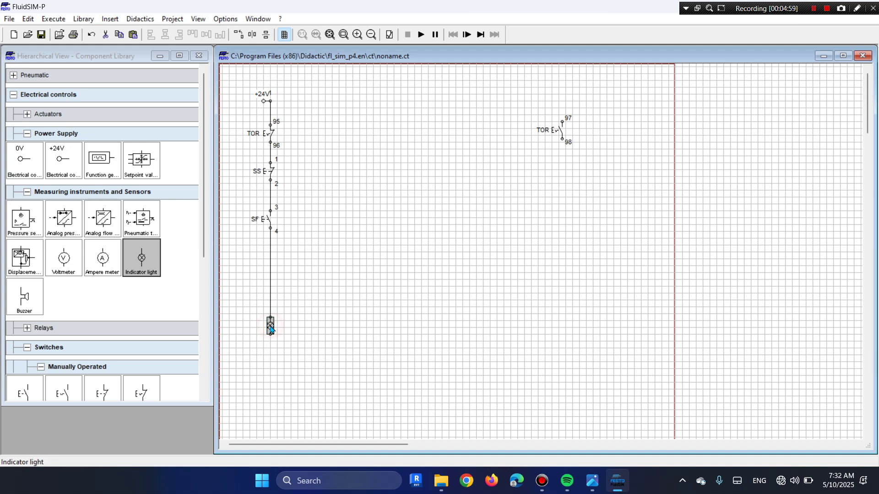
{"action": "left_click", "coordinate": [271, 289]}
{"action": "key", "text": "Delete"}
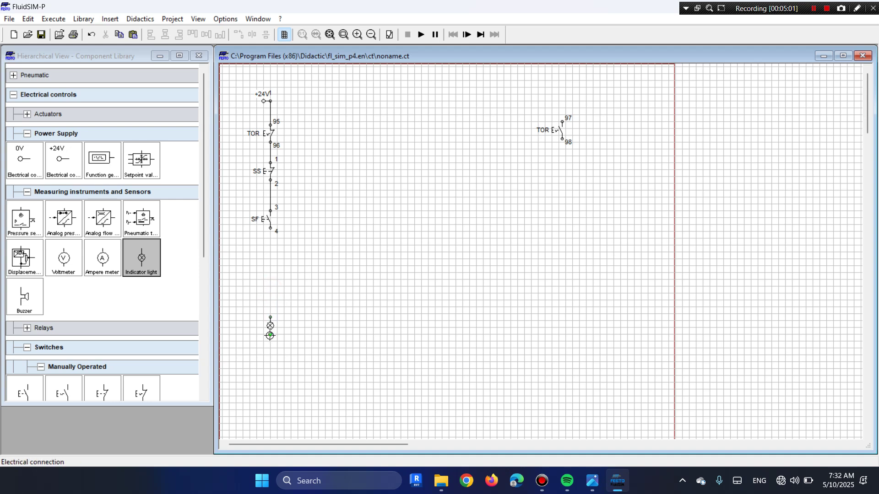
{"action": "left_click_drag", "start_coordinate": [271, 323], "coordinate": [314, 305]}
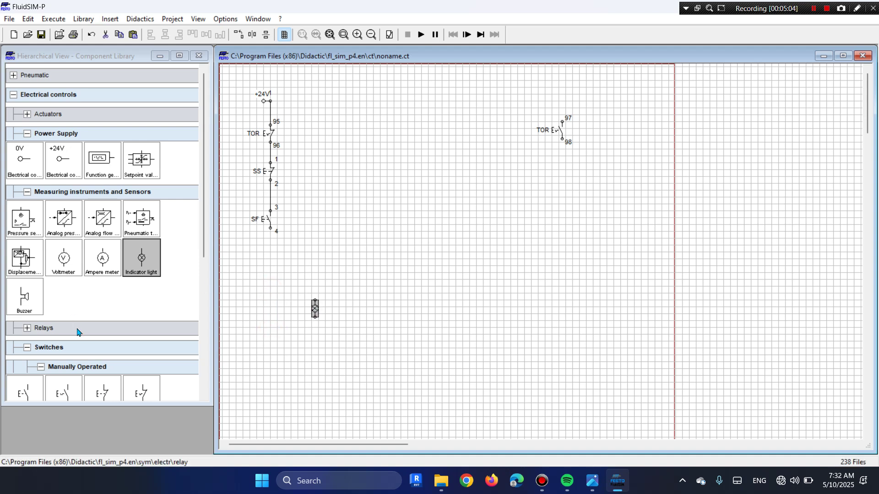
Place a relay coil below SF, wire its A1 terminal to SF terminal 4 and label it RF
{"action": "left_click", "coordinate": [25, 331]}
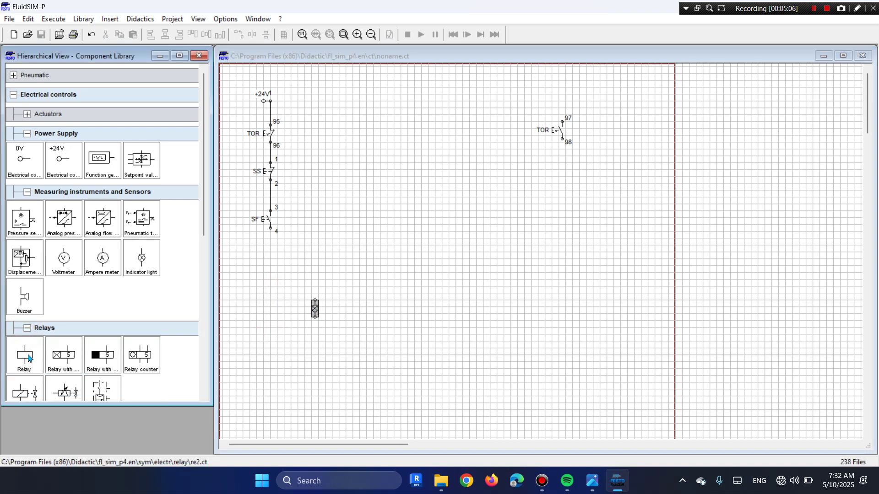
{"action": "left_click_drag", "start_coordinate": [28, 356], "coordinate": [270, 228]}
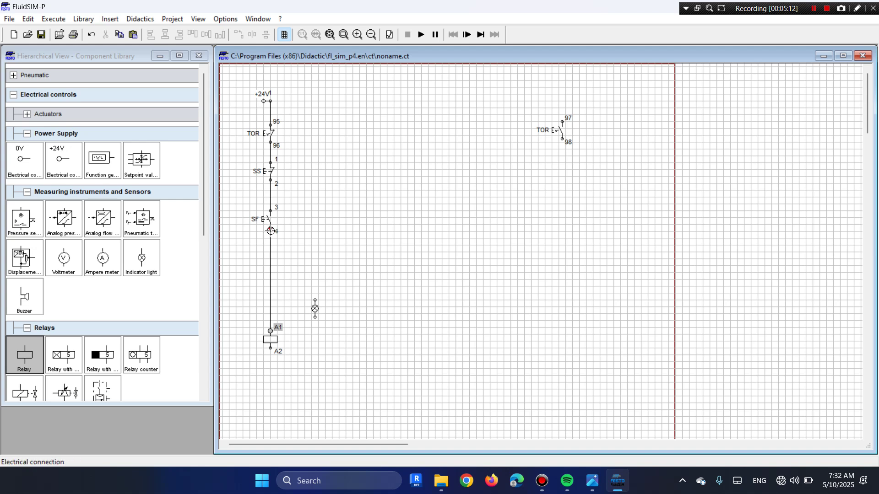
{"action": "double_click", "coordinate": [270, 346]}
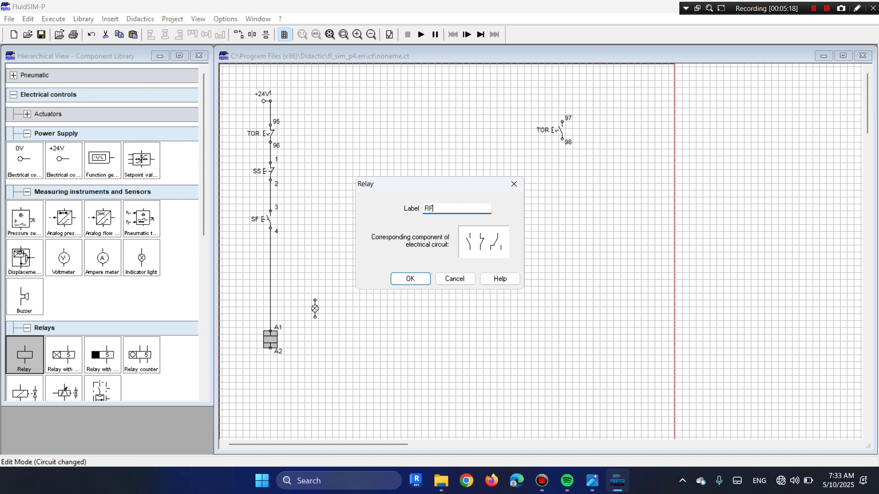
{"action": "key", "text": "Return"}
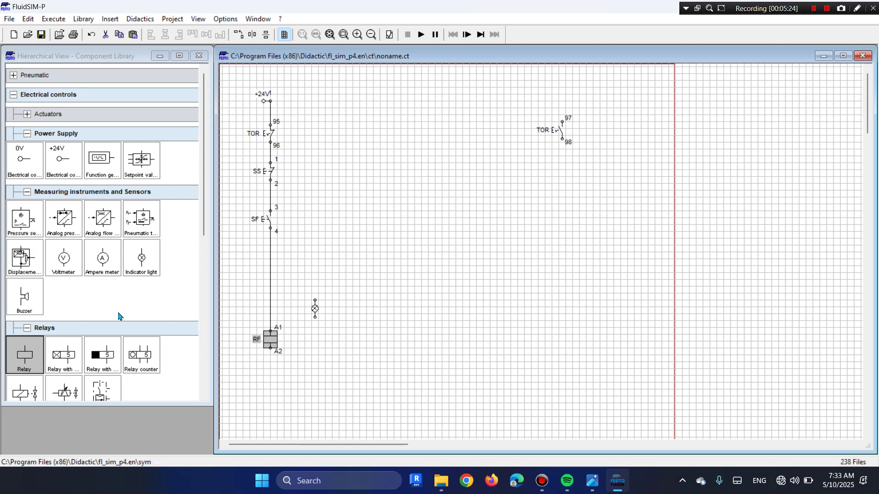
Place a make switch to the right of SF and wire it in parallel with SF, above terminal 3 and below terminal 4
{"action": "scroll", "coordinate": [137, 238], "scroll_direction": "down", "scroll_amount": 1}
{"action": "scroll", "coordinate": [137, 235], "scroll_direction": "down", "scroll_amount": 2}
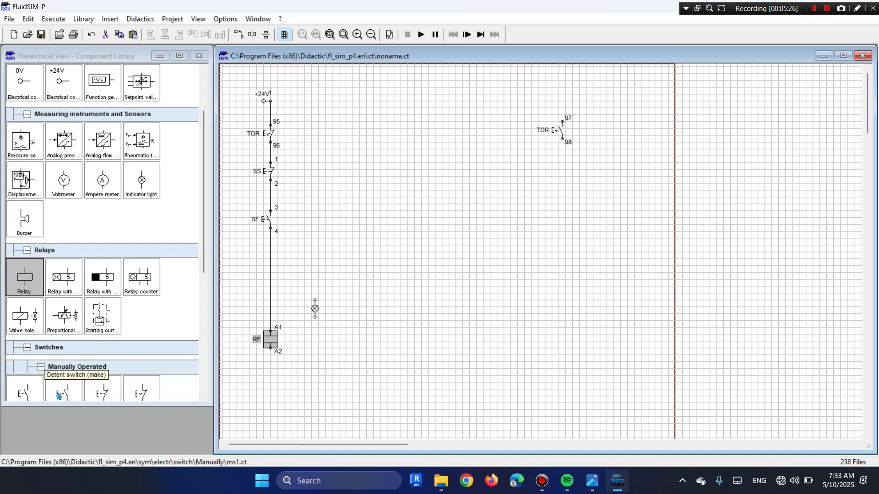
{"action": "scroll", "coordinate": [57, 393], "scroll_direction": "down", "scroll_amount": 1}
{"action": "scroll", "coordinate": [172, 245], "scroll_direction": "down", "scroll_amount": 1}
{"action": "scroll", "coordinate": [37, 355], "scroll_direction": "down", "scroll_amount": 1}
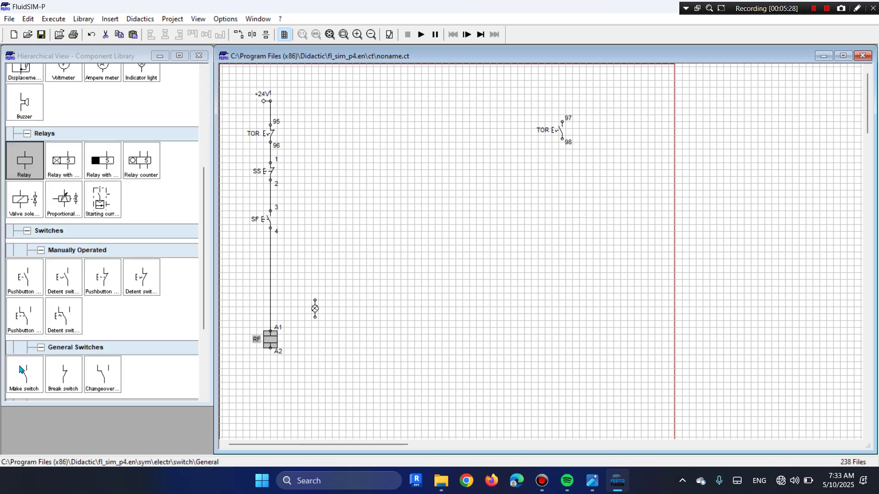
{"action": "left_click_drag", "start_coordinate": [22, 374], "coordinate": [300, 219]}
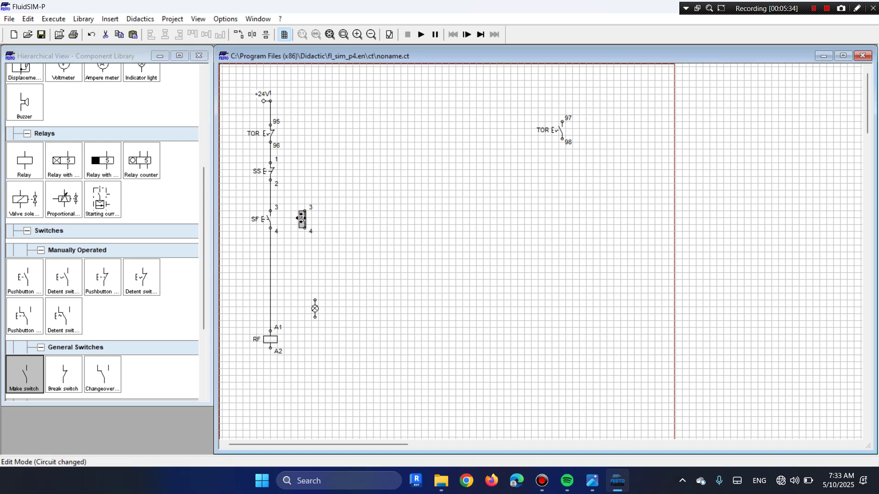
{"action": "mouse_move", "coordinate": [300, 218]}
{"action": "left_mouse_down"}
{"action": "mouse_move", "coordinate": [305, 211]}
{"action": "mouse_move", "coordinate": [270, 196]}
{"action": "left_mouse_up"}
{"action": "mouse_move", "coordinate": [304, 228]}
{"action": "left_mouse_down"}
{"action": "mouse_move", "coordinate": [298, 259]}
{"action": "mouse_move", "coordinate": [271, 249]}
{"action": "left_mouse_up"}
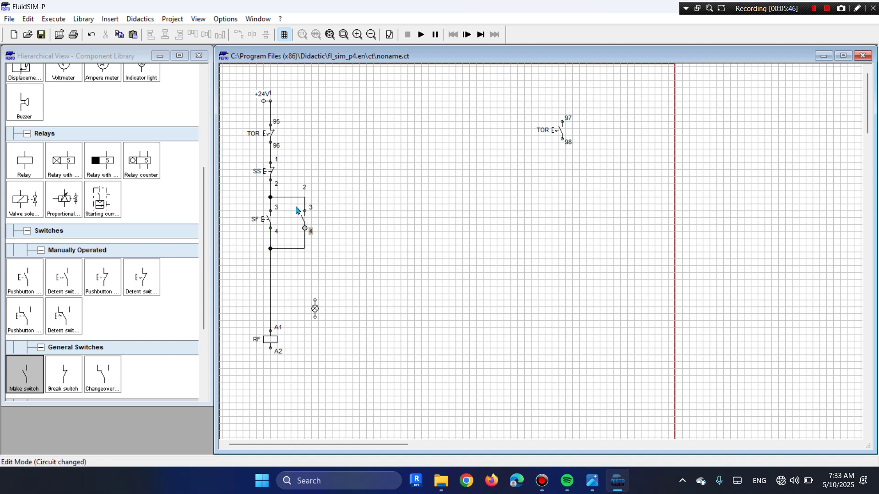
Label the make switch parallel to SF as RF and designate its upper and lower connections 13 and 14
{"action": "double_click", "coordinate": [303, 222]}
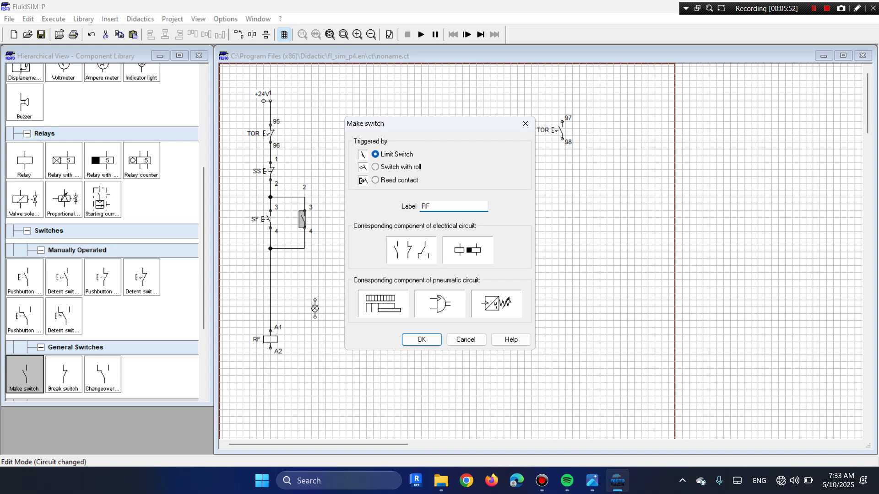
{"action": "key", "text": "Return"}
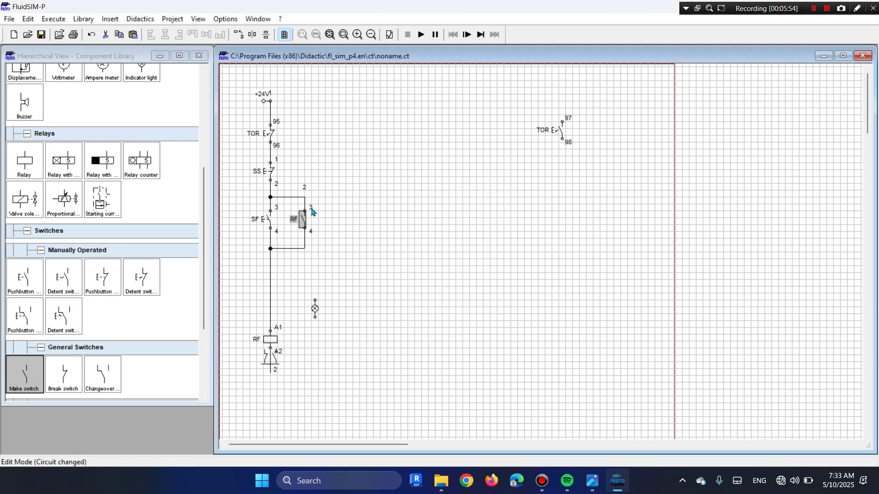
{"action": "double_click", "coordinate": [312, 212]}
{"action": "type", "text": "13"}
{"action": "key", "text": "Return"}
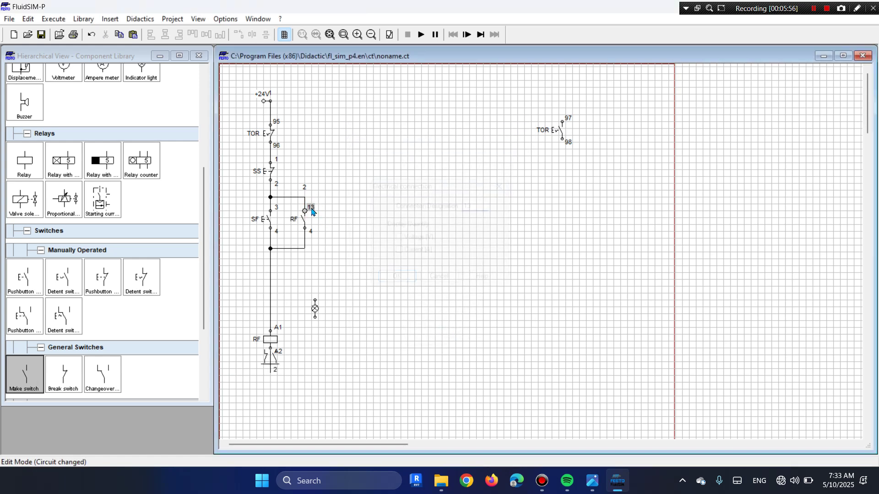
{"action": "double_click", "coordinate": [311, 233]}
{"action": "type", "text": "14"}
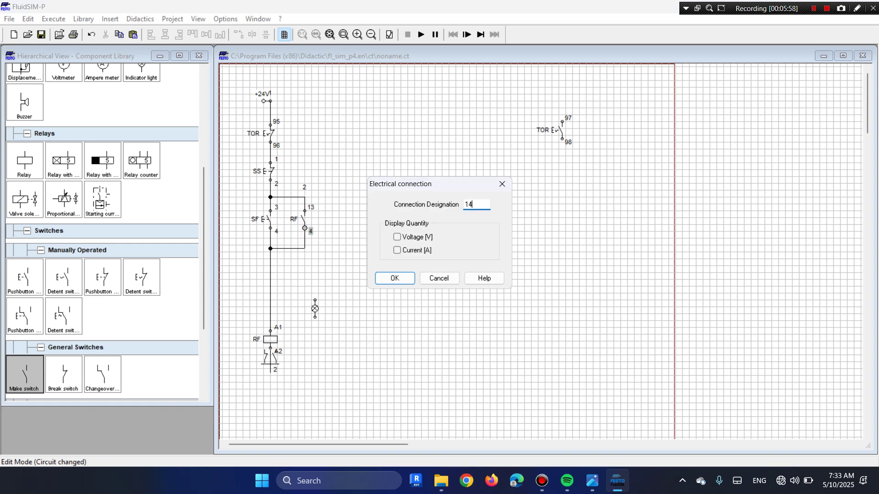
{"action": "key", "text": "Return"}
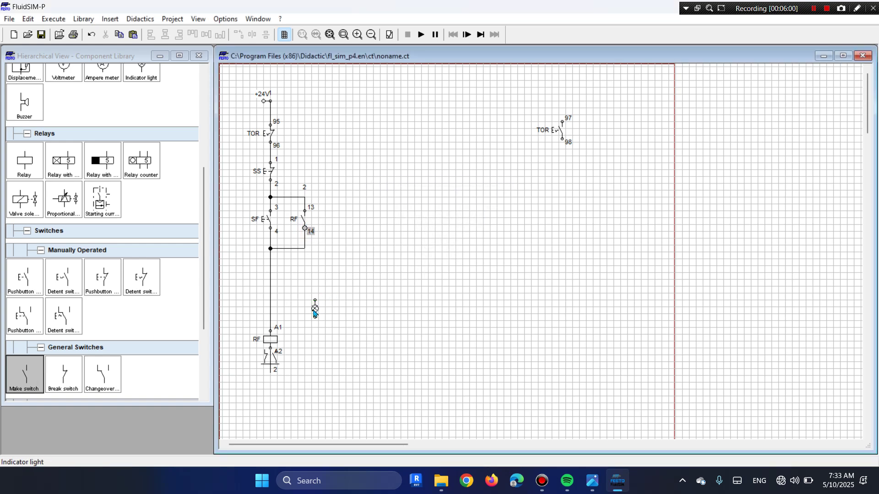
Move the indicator light beside the RF coil, wire it below terminal 14, and connect a 0V supply to coil A2 and the light
{"action": "mouse_move", "coordinate": [315, 309]}
{"action": "left_mouse_down"}
{"action": "mouse_move", "coordinate": [298, 340]}
{"action": "mouse_move", "coordinate": [304, 249]}
{"action": "left_mouse_up"}
{"action": "left_click", "coordinate": [470, 298]}
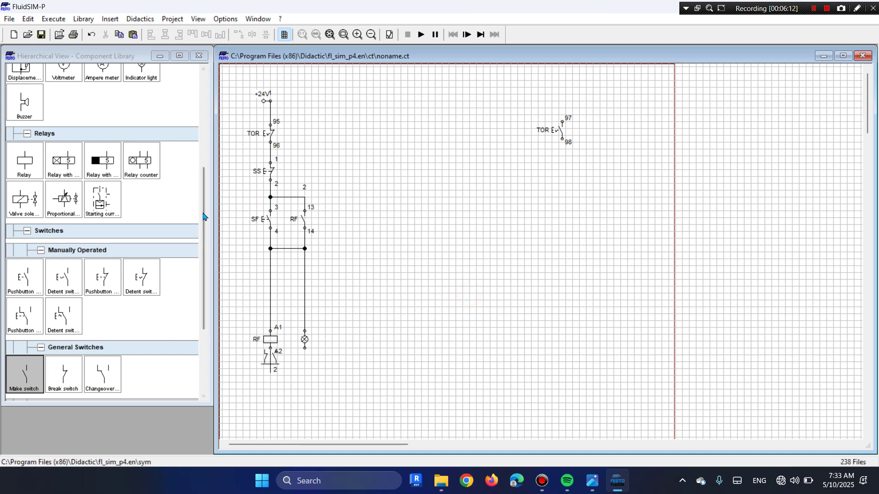
{"action": "left_click_drag", "start_coordinate": [204, 174], "coordinate": [200, 132]}
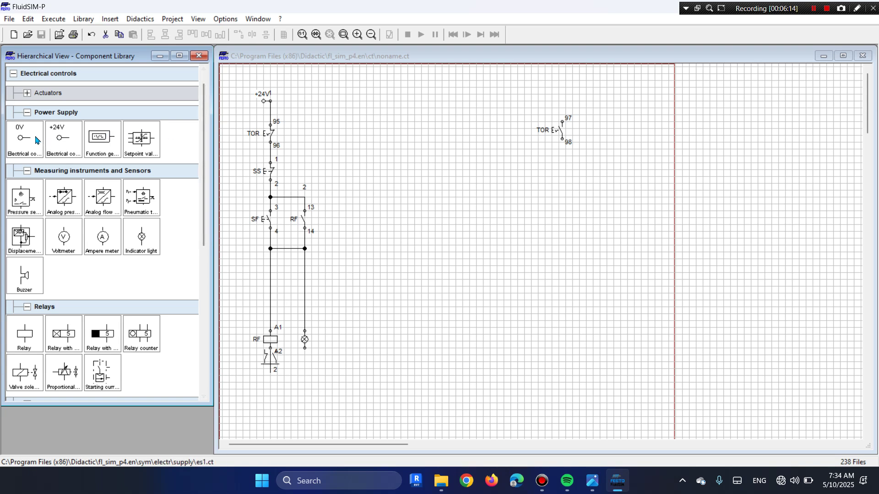
{"action": "mouse_move", "coordinate": [35, 137]}
{"action": "left_mouse_down"}
{"action": "mouse_move", "coordinate": [210, 233]}
{"action": "mouse_move", "coordinate": [239, 350]}
{"action": "mouse_move", "coordinate": [226, 351]}
{"action": "mouse_move", "coordinate": [235, 359]}
{"action": "mouse_move", "coordinate": [298, 356]}
{"action": "mouse_move", "coordinate": [304, 345]}
{"action": "mouse_move", "coordinate": [270, 356]}
{"action": "left_mouse_up"}
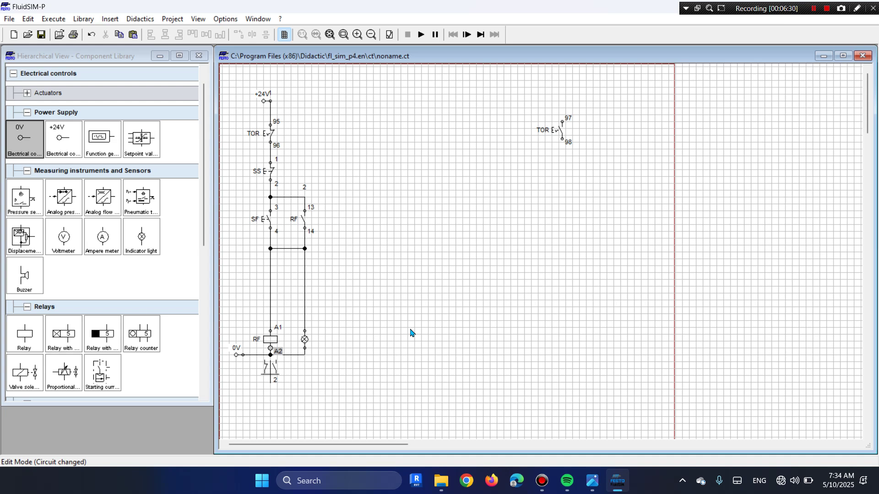
Simulate the circuit, actuate the SF pushbutton to test the RF self-holding branch, and stop the simulation
{"action": "left_click", "coordinate": [419, 35]}
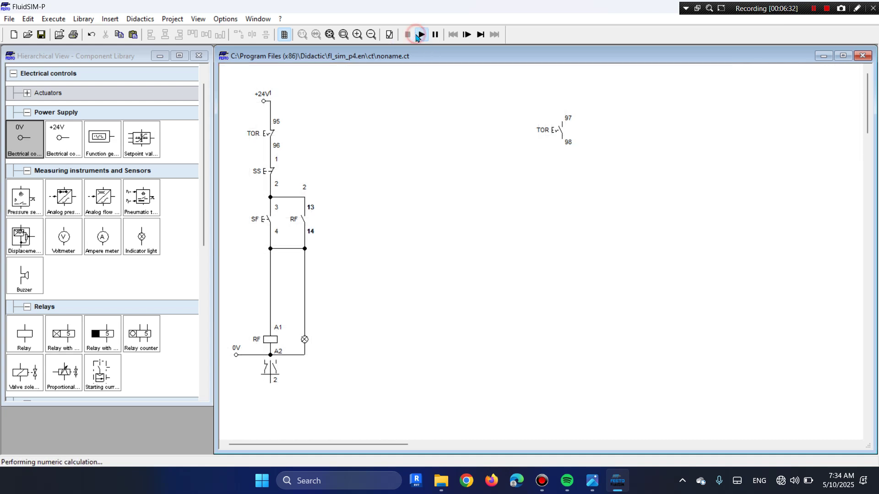
{"action": "left_click", "coordinate": [268, 216]}
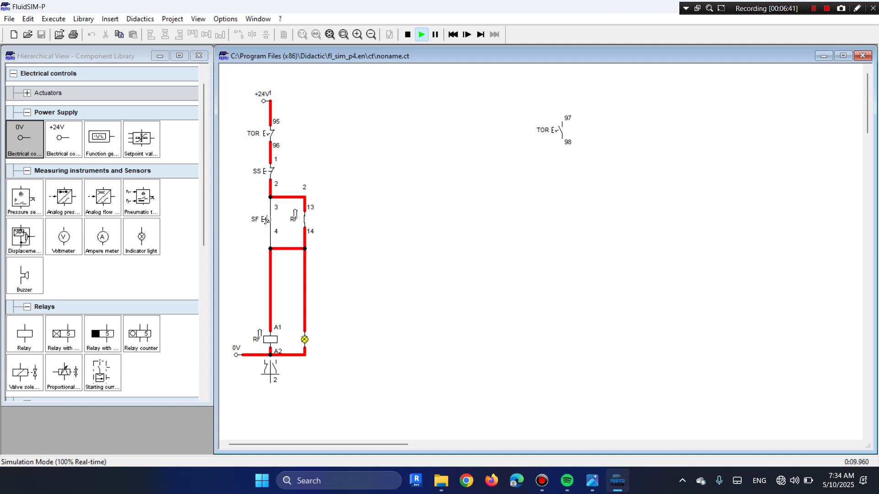
{"action": "left_click", "coordinate": [266, 219]}
{"action": "left_click", "coordinate": [265, 220]}
{"action": "left_click", "coordinate": [265, 221]}
{"action": "left_click", "coordinate": [272, 212]}
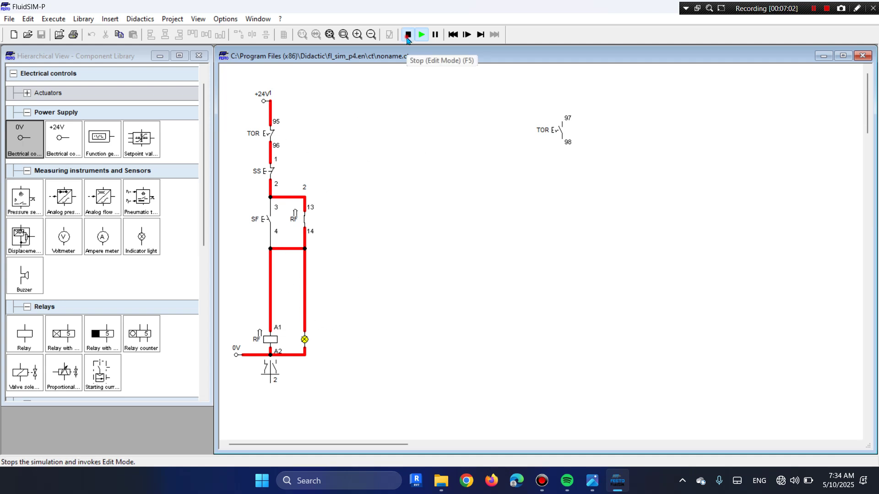
{"action": "left_click", "coordinate": [407, 38]}
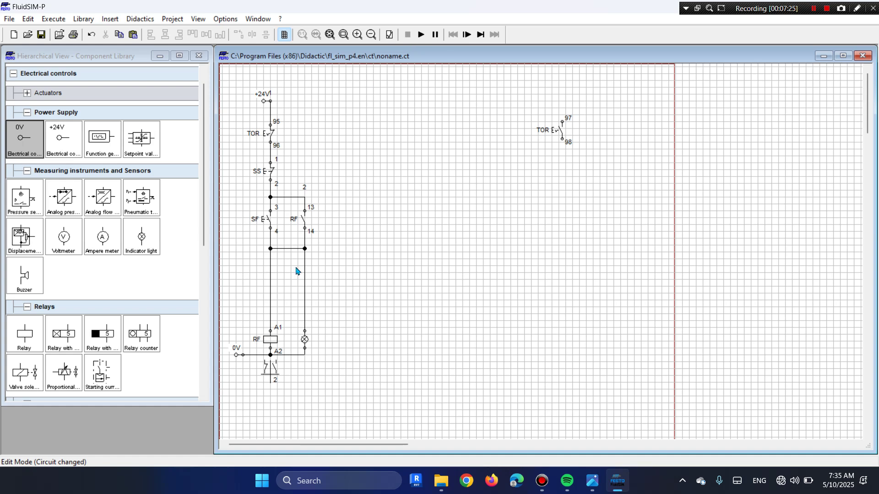
Place a second make switch to the right of the RF contact, wire its terminal 3 to the upper junction and label it RF
{"action": "left_click_drag", "start_coordinate": [201, 178], "coordinate": [200, 298]}
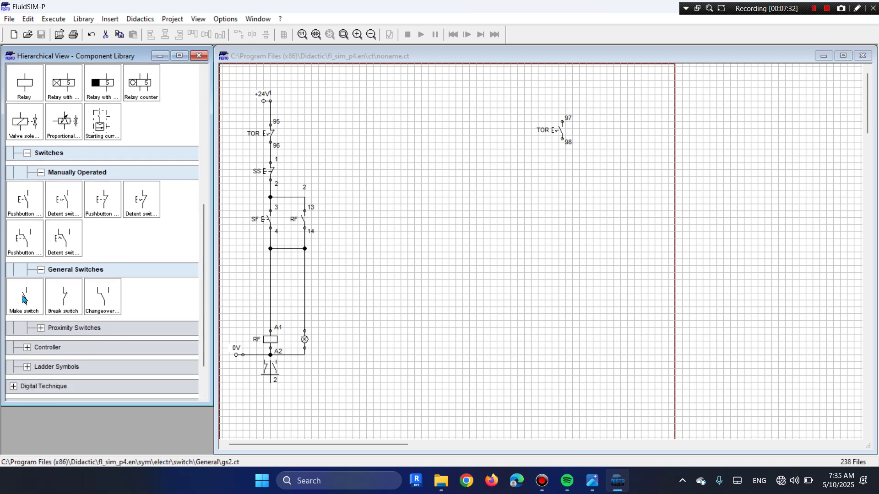
{"action": "left_click_drag", "start_coordinate": [24, 298], "coordinate": [304, 198]}
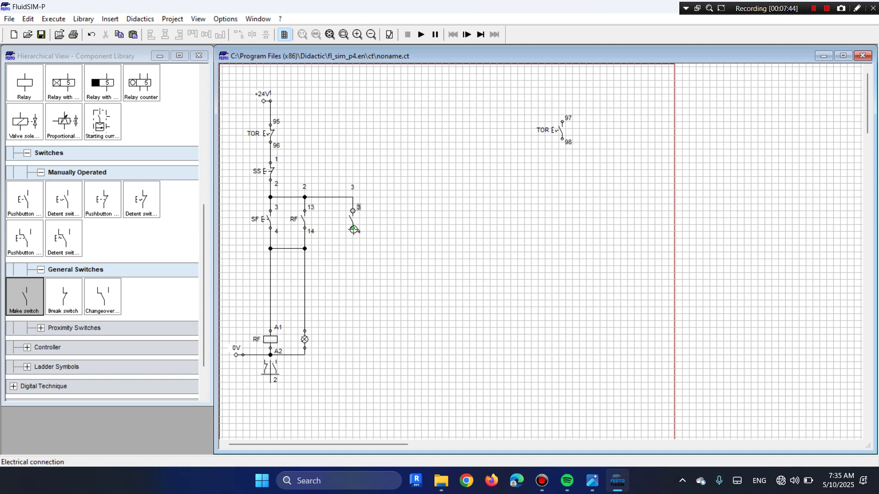
{"action": "double_click", "coordinate": [351, 222]}
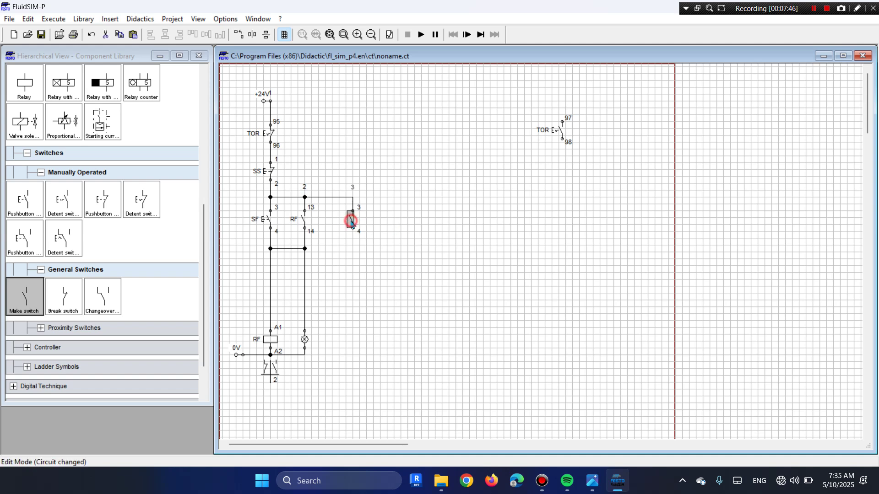
{"action": "key", "text": "Return"}
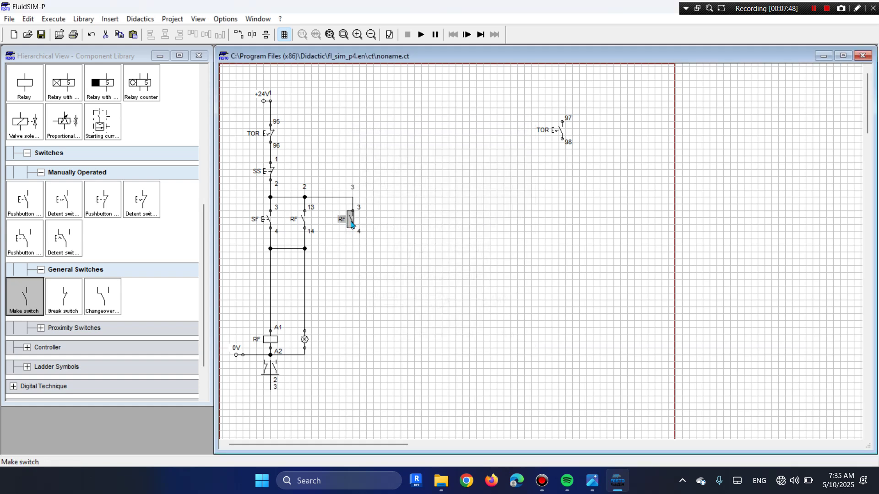
Designate the upper and lower connections of the second RF contact 53 and 54
{"action": "double_click", "coordinate": [359, 212]}
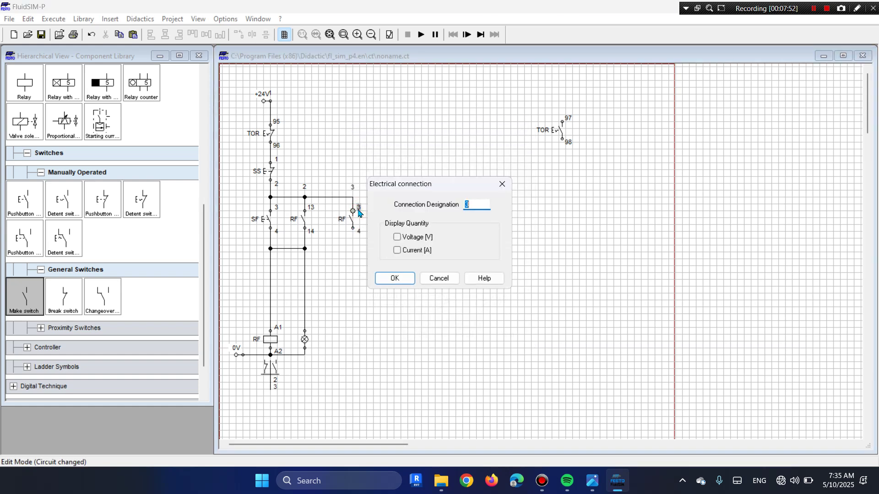
{"action": "type", "text": "53"}
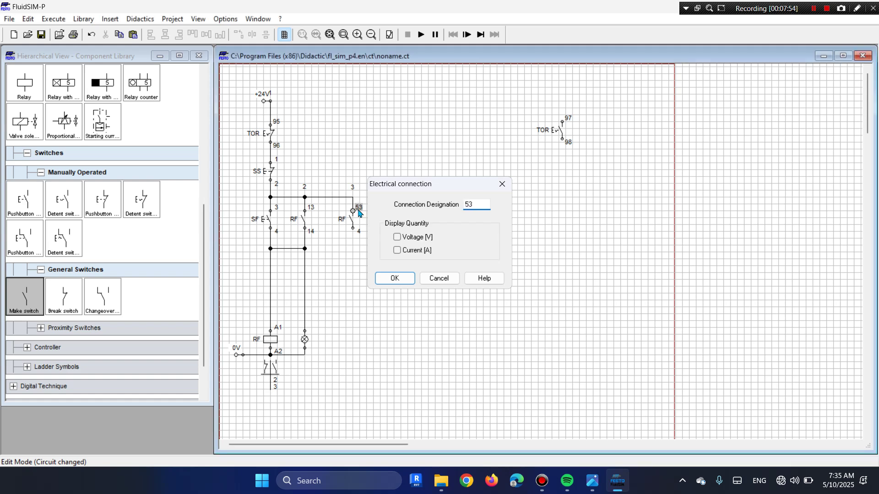
{"action": "key", "text": "Return"}
{"action": "double_click", "coordinate": [360, 238]}
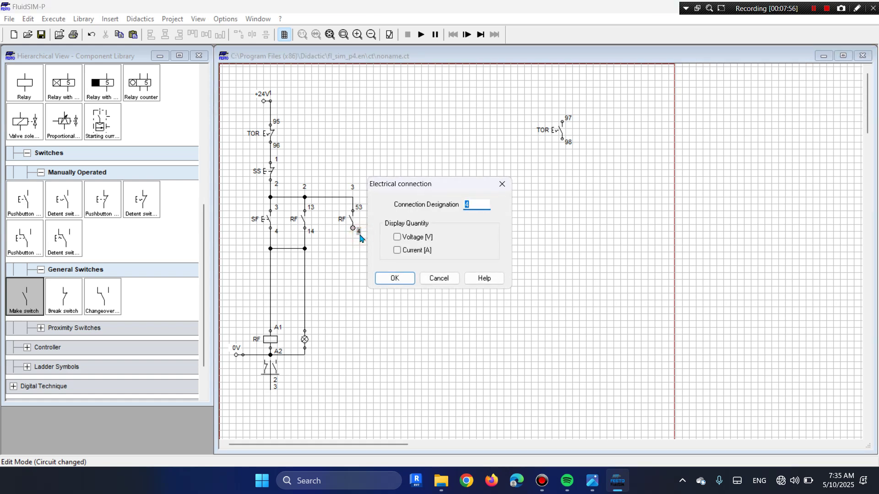
{"action": "type", "text": "5"}
{"action": "key", "text": "Return"}
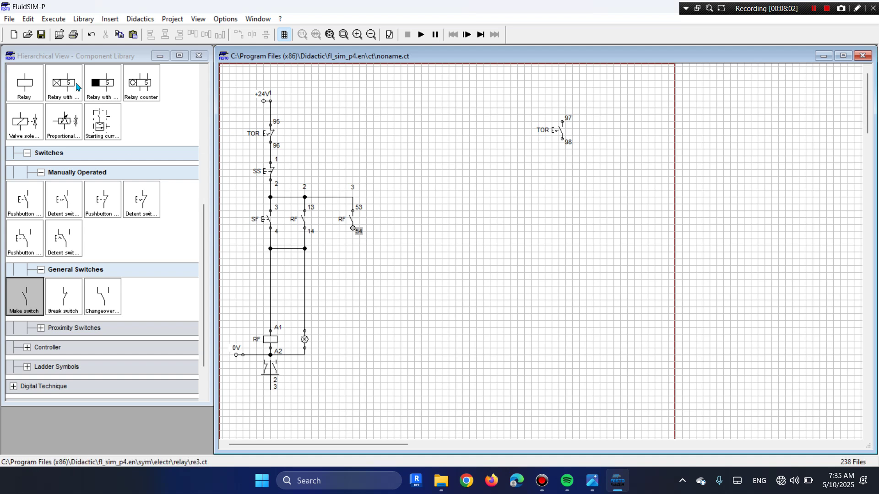
Place a relay with switch-on delay below the second RF contact, wire its A1 to terminal 54 and label it T
{"action": "left_click_drag", "start_coordinate": [63, 86], "coordinate": [380, 280]}
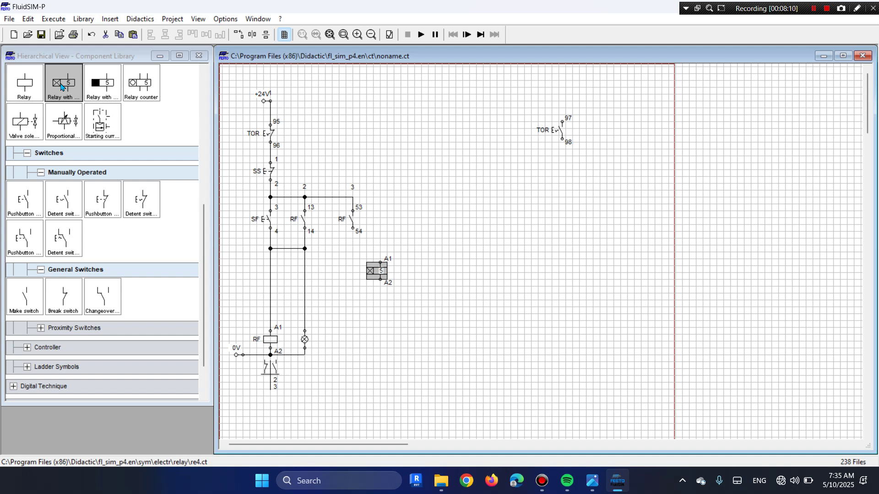
{"action": "left_click_drag", "start_coordinate": [376, 270], "coordinate": [353, 228]}
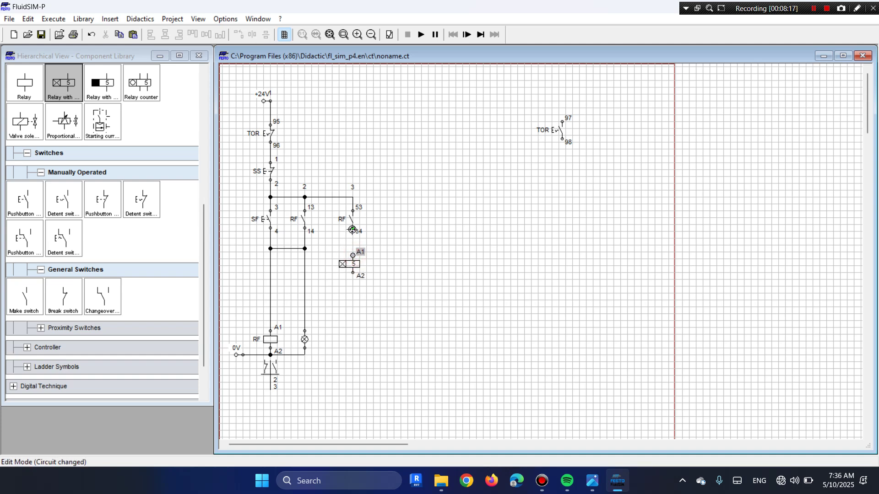
{"action": "double_click", "coordinate": [351, 269]}
{"action": "left_click", "coordinate": [457, 219]}
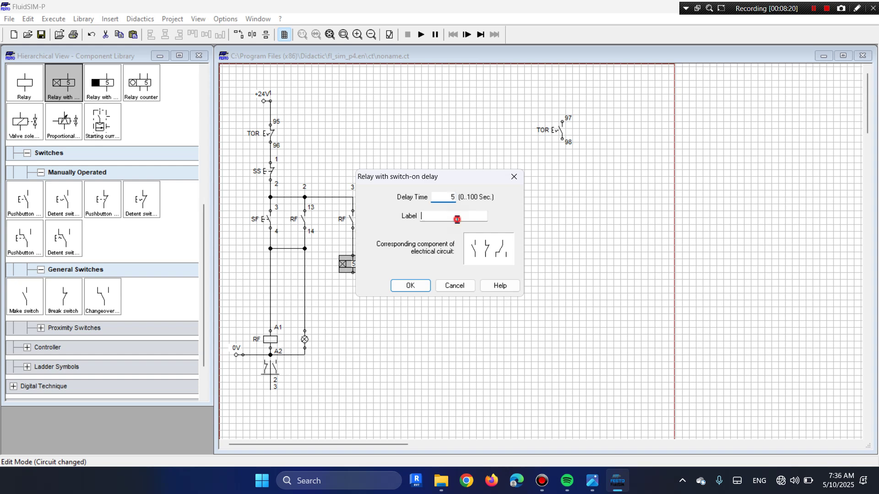
{"action": "type", "text": "T"}
{"action": "key", "text": "Return"}
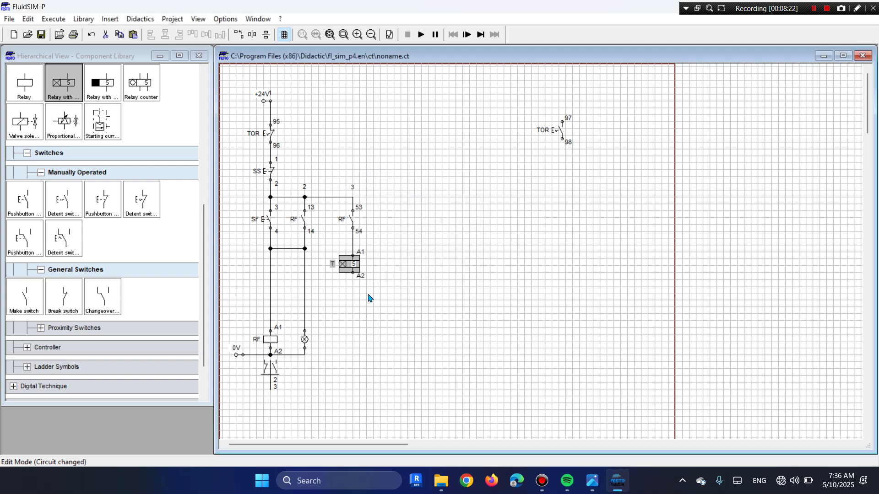
{"action": "left_click", "coordinate": [388, 273]}
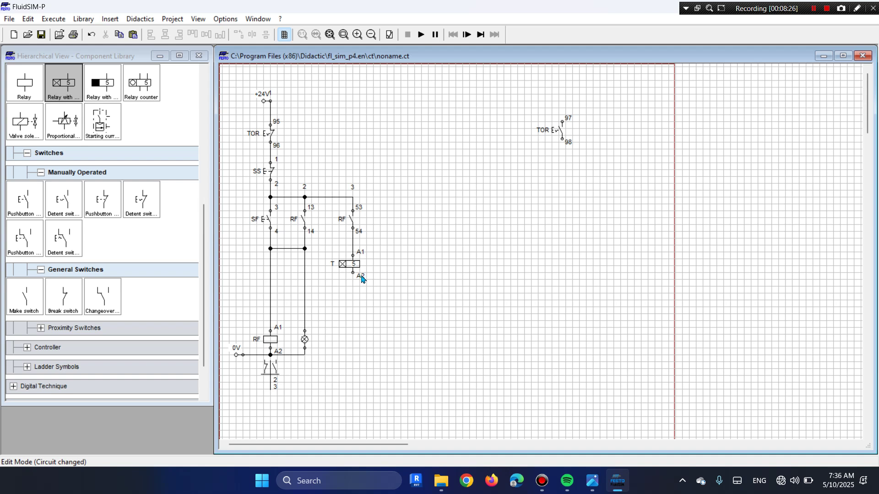
Wire the lower terminal of delay relay T to the 0V line and designate its upper and lower connections 7 and 2
{"action": "mouse_move", "coordinate": [354, 272]}
{"action": "left_mouse_down"}
{"action": "mouse_move", "coordinate": [358, 320]}
{"action": "mouse_move", "coordinate": [314, 361]}
{"action": "mouse_move", "coordinate": [304, 355]}
{"action": "left_mouse_up"}
{"action": "double_click", "coordinate": [361, 255]}
{"action": "type", "text": "7"}
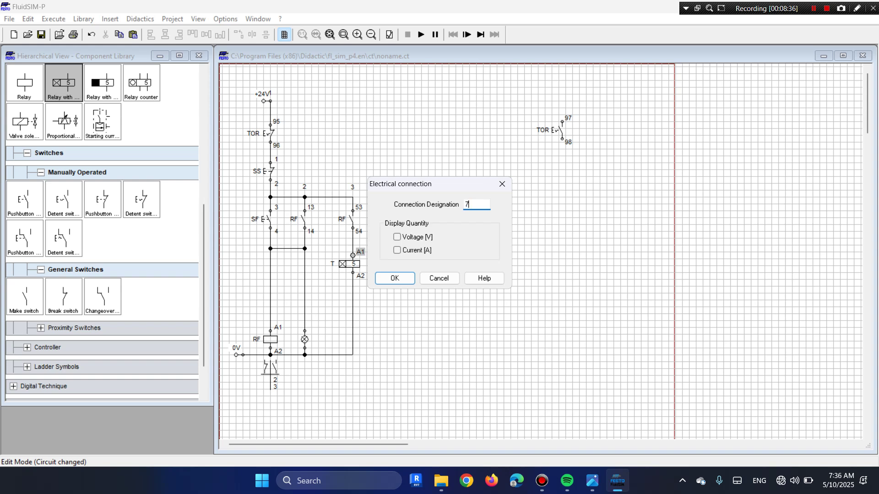
{"action": "key", "text": "Return"}
{"action": "left_click", "coordinate": [362, 277]}
{"action": "double_click", "coordinate": [361, 278]}
{"action": "type", "text": "2"}
{"action": "key", "text": "Return"}
{"action": "left_click", "coordinate": [418, 286]}
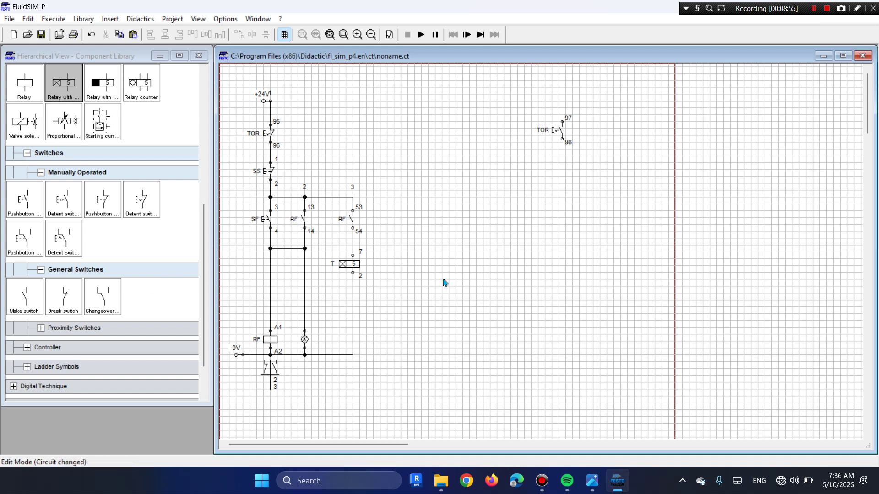
Place a break switch to the right of delay relay T and label it T
{"action": "left_click_drag", "start_coordinate": [62, 295], "coordinate": [392, 265]}
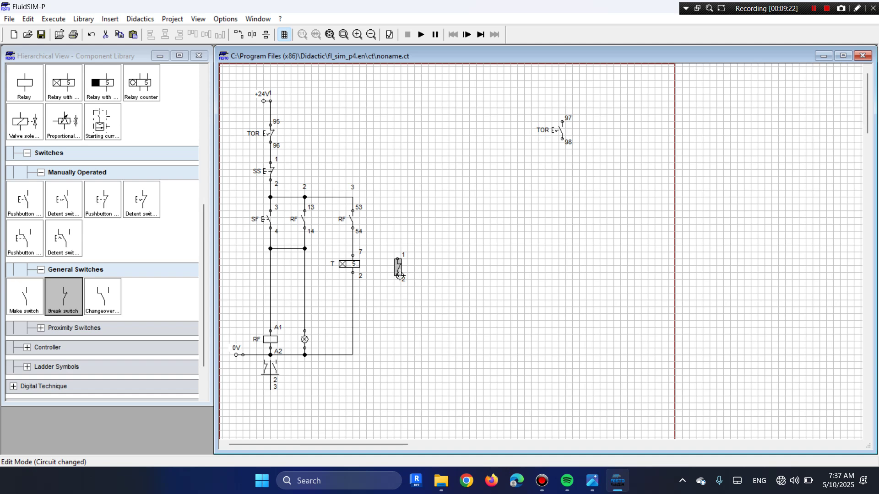
{"action": "left_click_drag", "start_coordinate": [397, 266], "coordinate": [399, 261]}
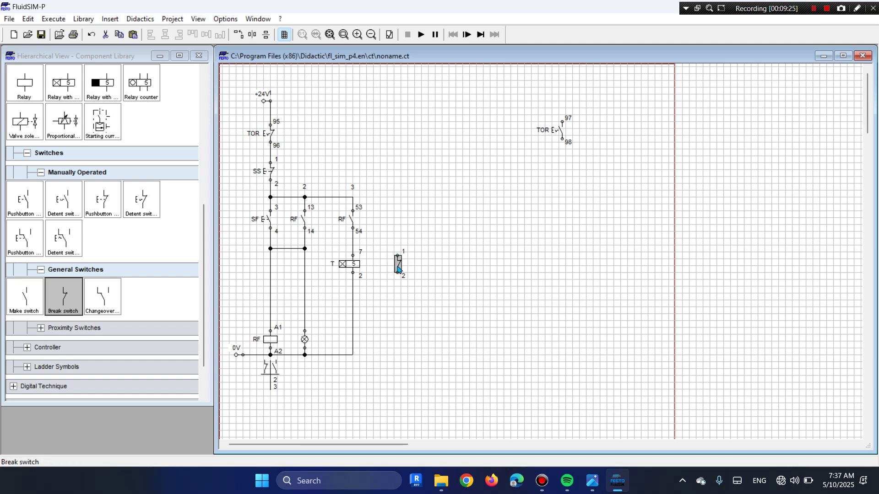
{"action": "double_click", "coordinate": [397, 262]}
{"action": "type", "text": "T"}
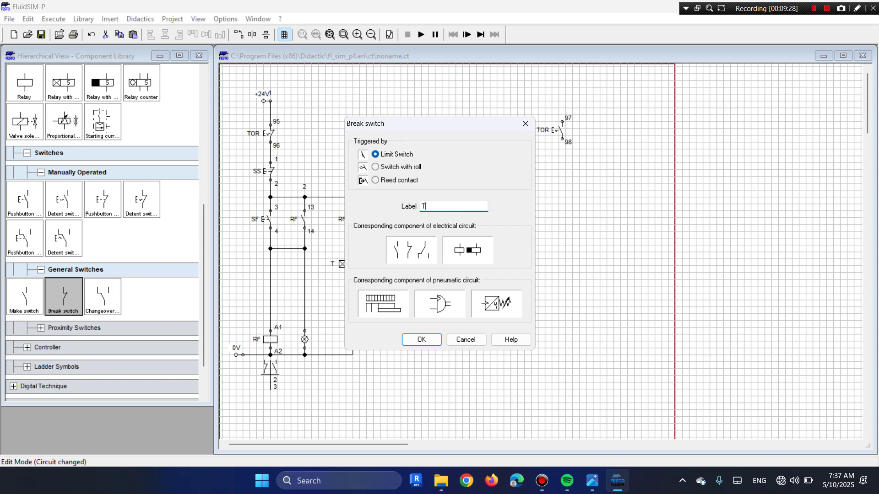
{"action": "key", "text": "Return"}
Designate the T break switch's lower connection 4 and wire its upper terminal to the line between RF terminal 54 and relay T
{"action": "double_click", "coordinate": [402, 254]}
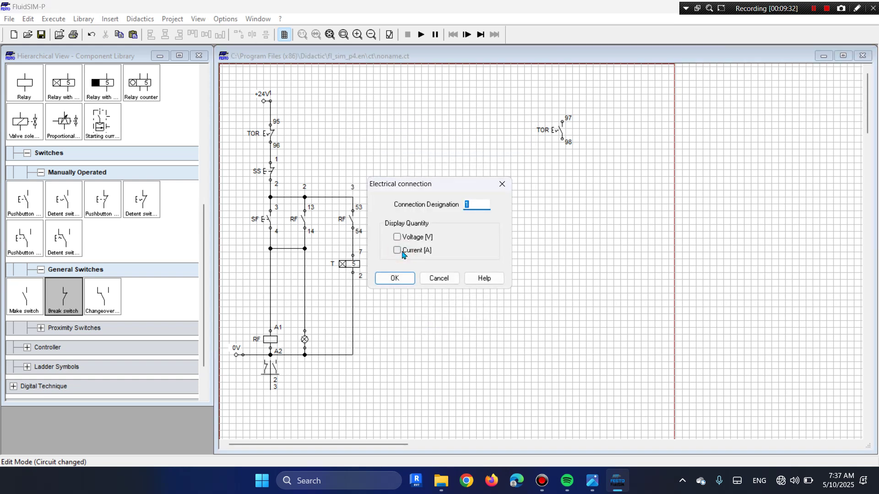
{"action": "left_click", "coordinate": [394, 279]}
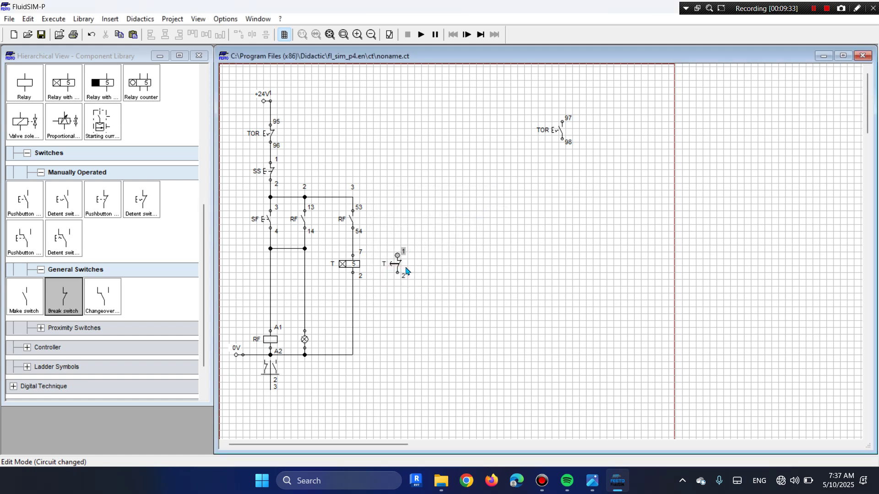
{"action": "double_click", "coordinate": [398, 273]}
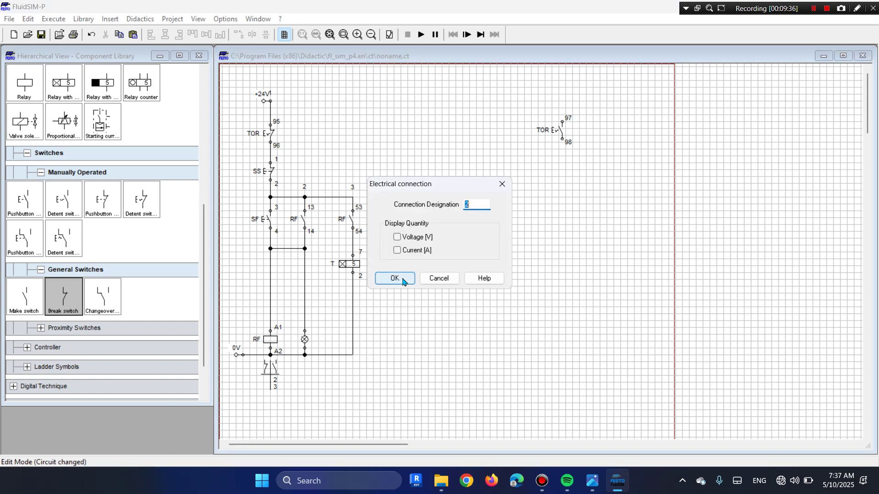
{"action": "type", "text": "4"}
{"action": "left_click", "coordinate": [404, 281]}
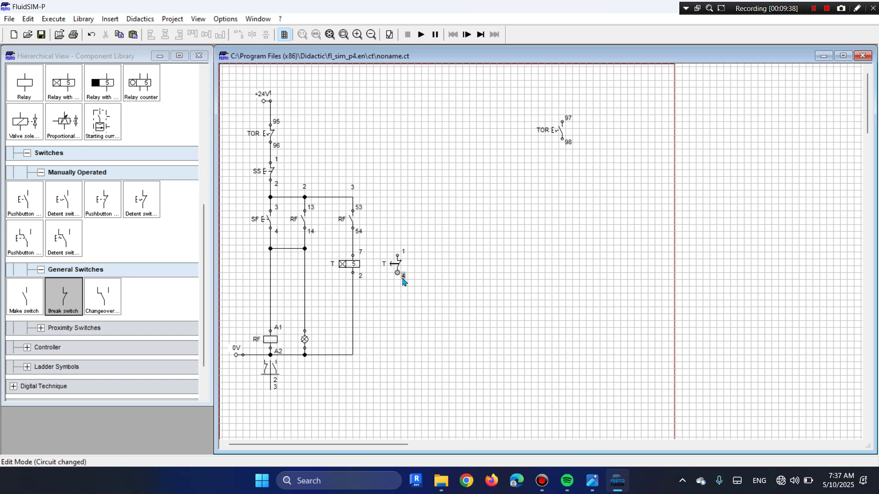
{"action": "left_click", "coordinate": [397, 255]}
{"action": "left_click_drag", "start_coordinate": [390, 225], "coordinate": [353, 244]}
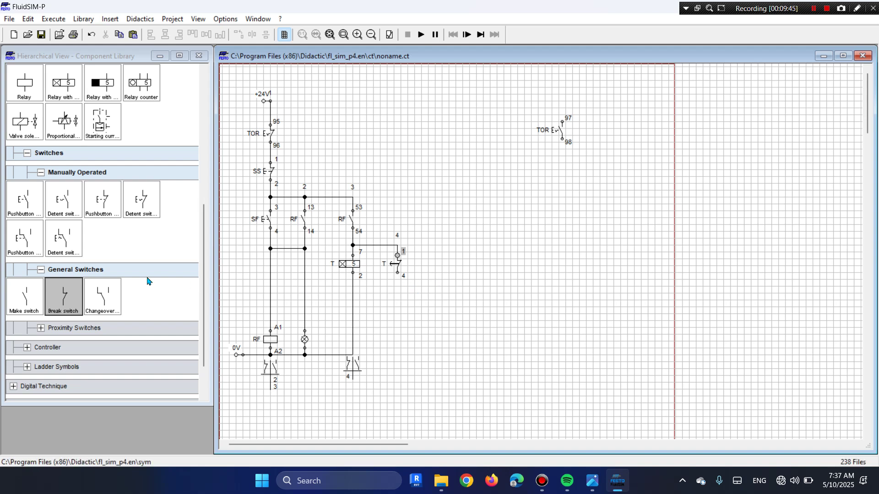
Place a relay below the T break switch, wire its A1 to terminal 4 and label it RY
{"action": "left_click_drag", "start_coordinate": [25, 91], "coordinate": [395, 340]}
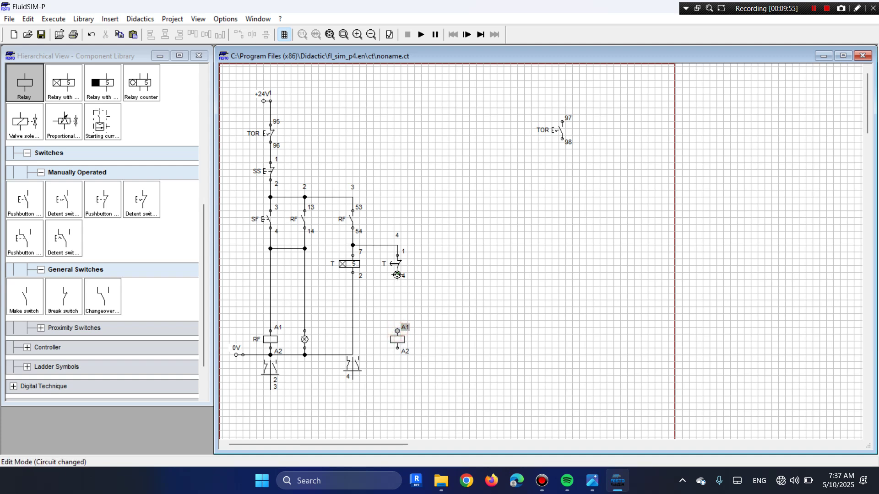
{"action": "left_click_drag", "start_coordinate": [397, 275], "coordinate": [397, 330]}
{"action": "double_click", "coordinate": [398, 345]}
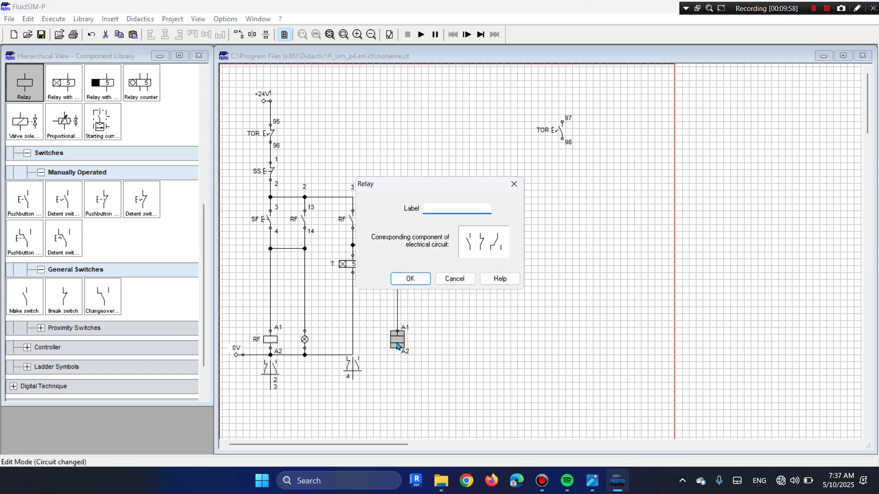
{"action": "key", "text": "Return"}
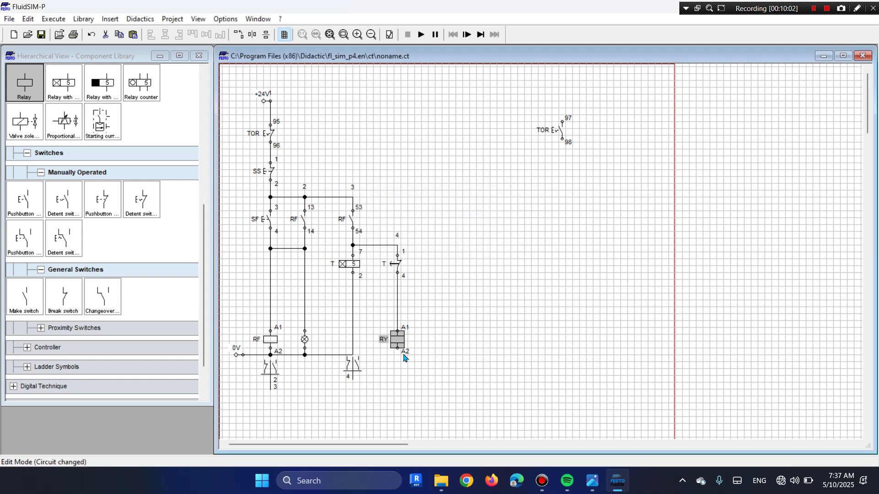
Wire relay RY's A2 to the 0V line and connect an indicator light in parallel with the relay
{"action": "left_click_drag", "start_coordinate": [397, 347], "coordinate": [351, 355]}
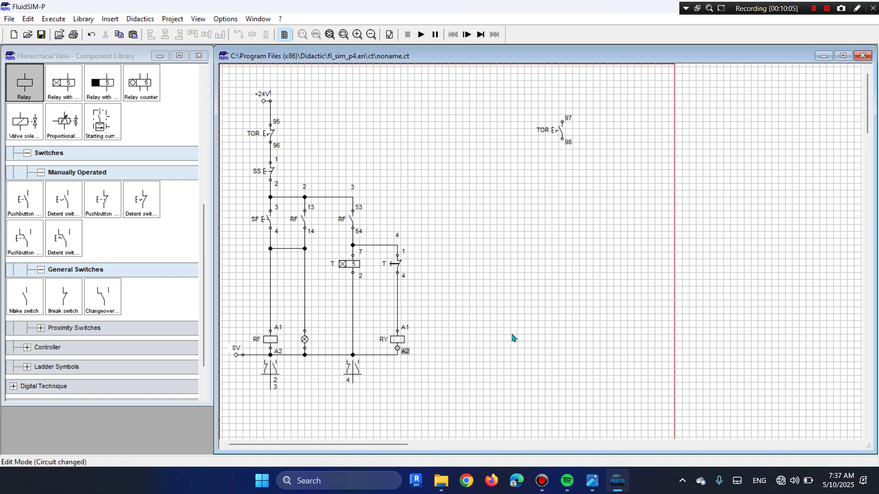
{"action": "left_click", "coordinate": [474, 323]}
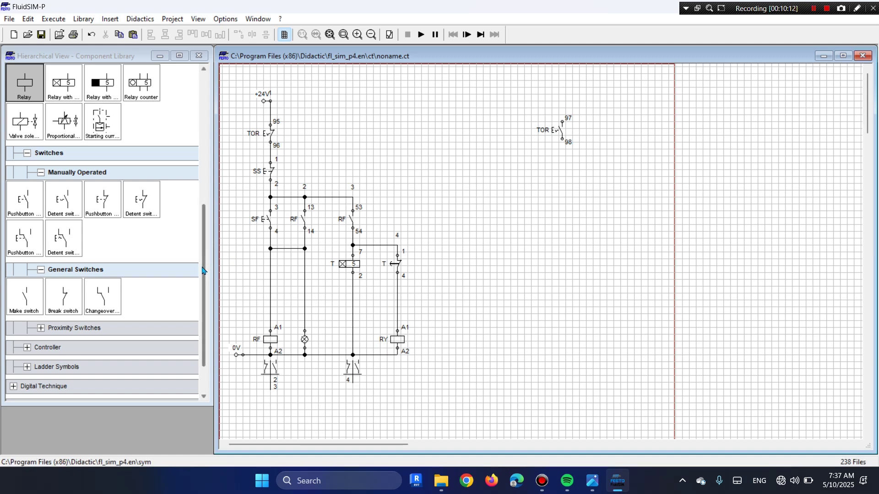
{"action": "left_click_drag", "start_coordinate": [205, 270], "coordinate": [204, 216]}
{"action": "left_click_drag", "start_coordinate": [141, 99], "coordinate": [396, 355]}
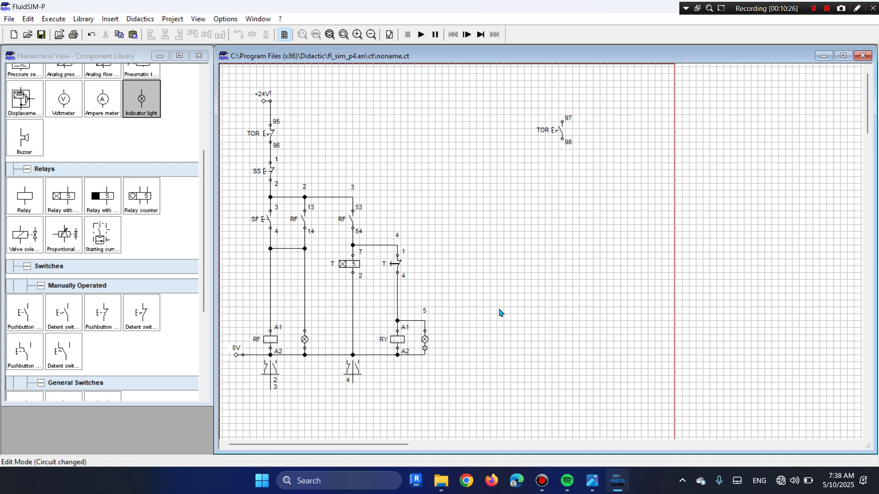
Set the signal color of the indicator light beside relay RF to green and designate its upper connection F
{"action": "double_click", "coordinate": [305, 340]}
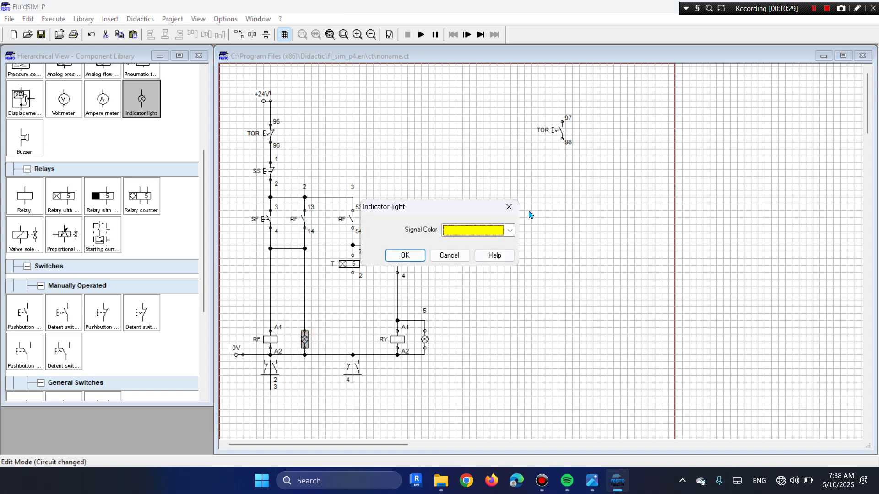
{"action": "left_click", "coordinate": [509, 230]}
{"action": "left_click", "coordinate": [484, 298]}
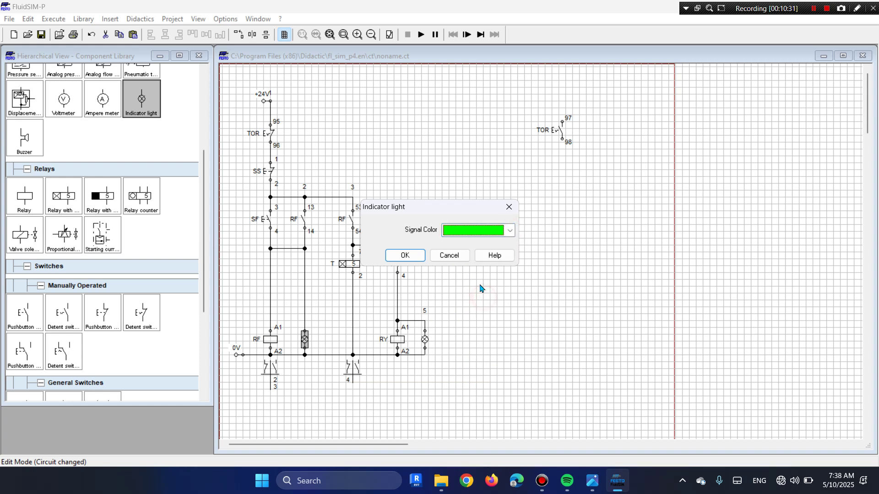
{"action": "left_click", "coordinate": [403, 255]}
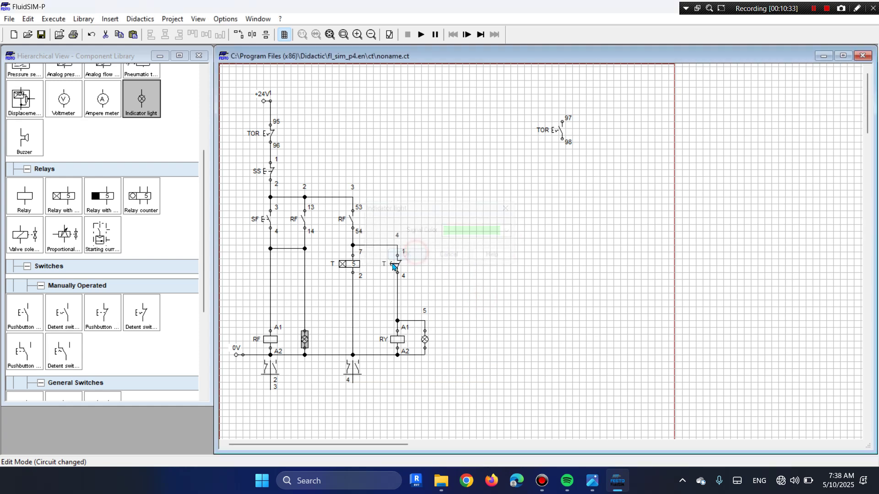
{"action": "double_click", "coordinate": [305, 332]}
{"action": "type", "text": "F"}
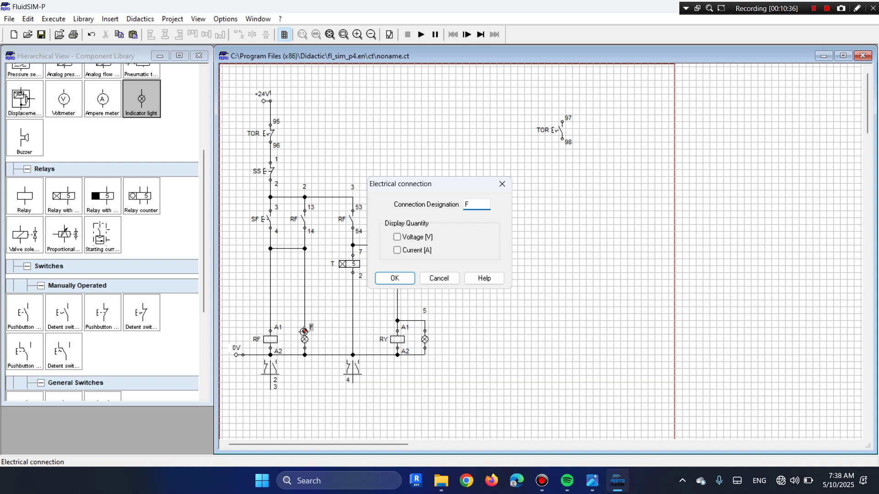
{"action": "key", "text": "Return"}
Set the signal color of the indicator light beside relay RY to cyan and designate its upper connection Y
{"action": "double_click", "coordinate": [425, 340]}
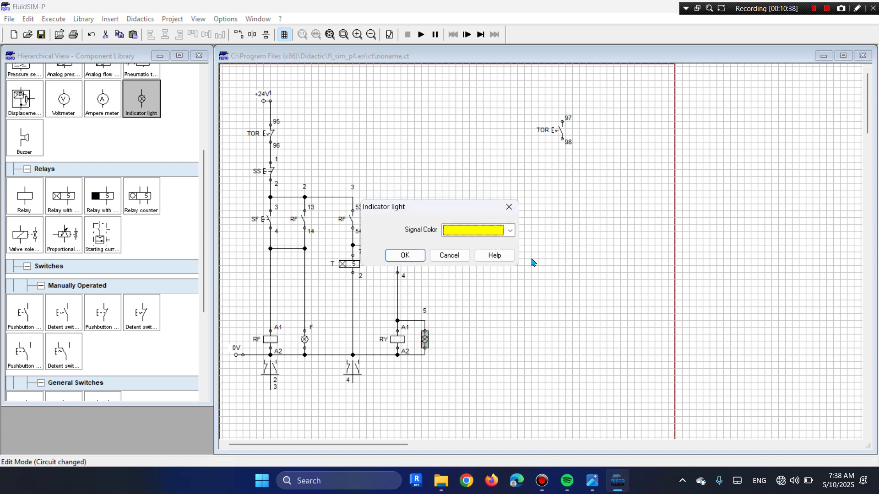
{"action": "left_click", "coordinate": [513, 229]}
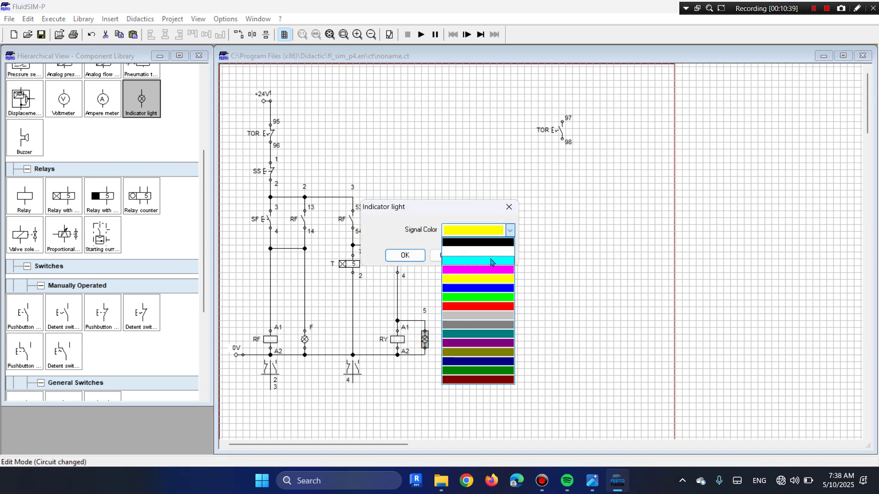
{"action": "left_click", "coordinate": [491, 259]}
{"action": "left_click", "coordinate": [413, 255]}
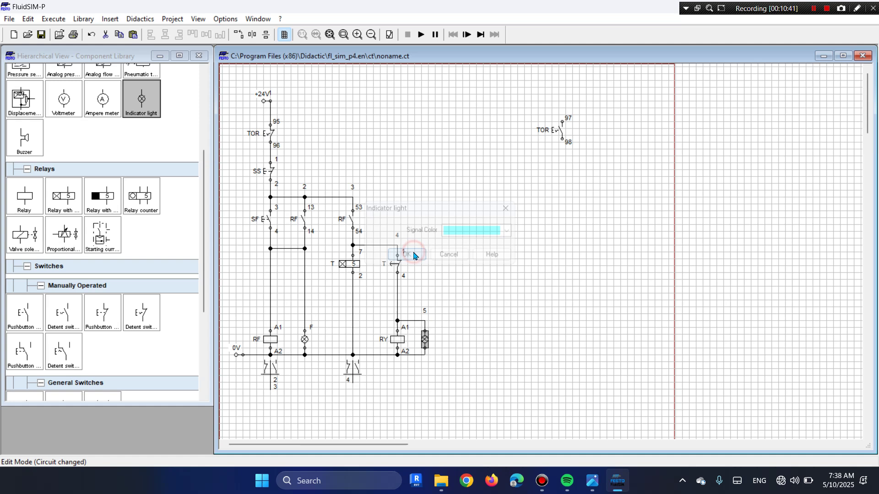
{"action": "double_click", "coordinate": [424, 331]}
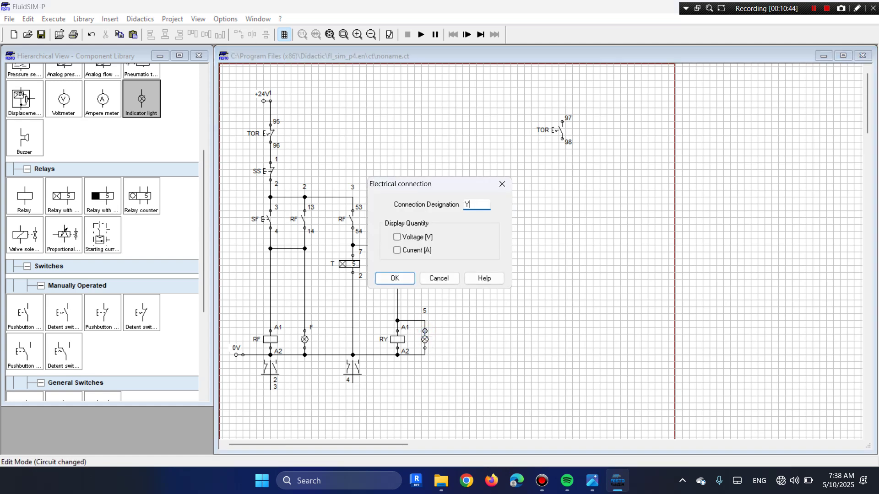
{"action": "type", "text": "Y"}
{"action": "key", "text": "Return"}
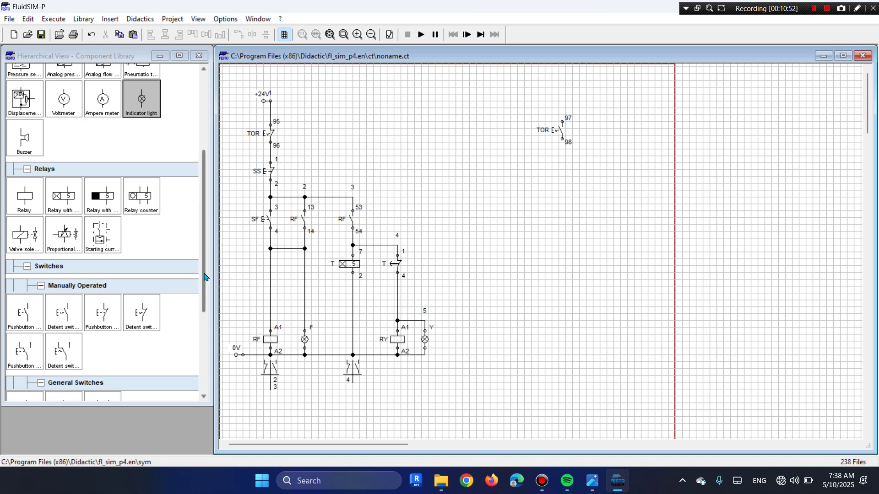
Place a make switch with a relay below it to the right of light Y, wire terminal 4 to A1 and label the relay RD
{"action": "left_click_drag", "start_coordinate": [204, 275], "coordinate": [204, 355]}
{"action": "left_click_drag", "start_coordinate": [24, 247], "coordinate": [464, 264]}
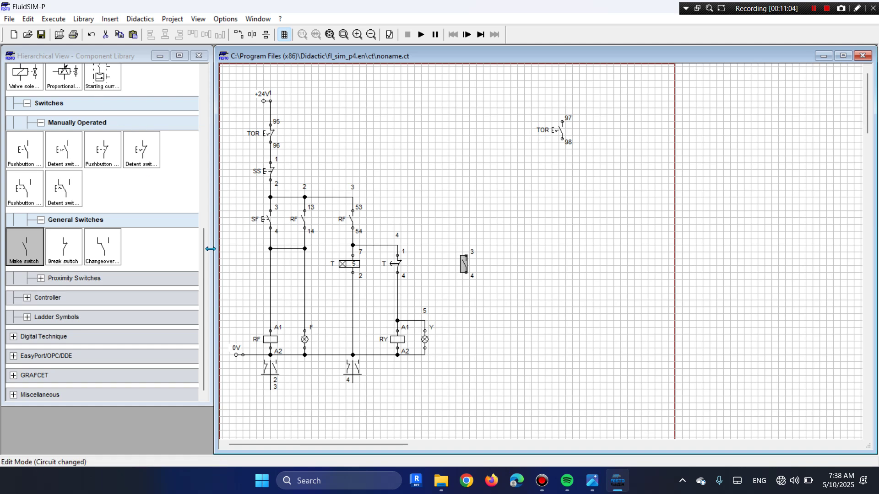
{"action": "left_click_drag", "start_coordinate": [204, 262], "coordinate": [204, 191]}
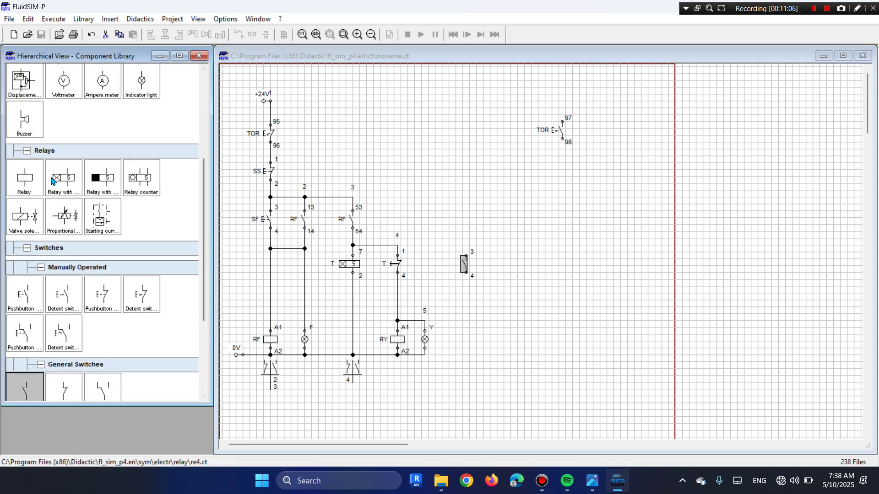
{"action": "left_click_drag", "start_coordinate": [24, 179], "coordinate": [465, 341]}
{"action": "left_click_drag", "start_coordinate": [465, 333], "coordinate": [465, 272]}
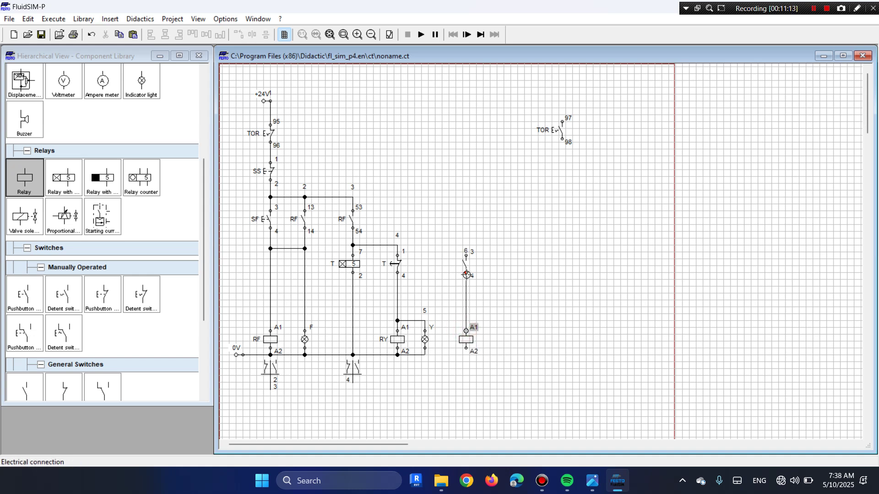
{"action": "double_click", "coordinate": [465, 343]}
{"action": "type", "text": "RD"}
{"action": "key", "text": "Return"}
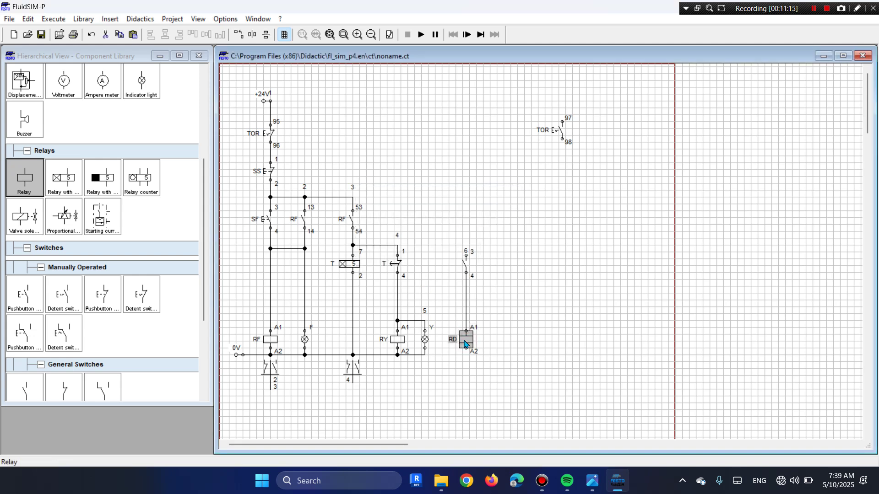
Wire the new make switch's upper terminal to the line above the T break switch and label the make switch T
{"action": "left_click_drag", "start_coordinate": [466, 254], "coordinate": [398, 246]}
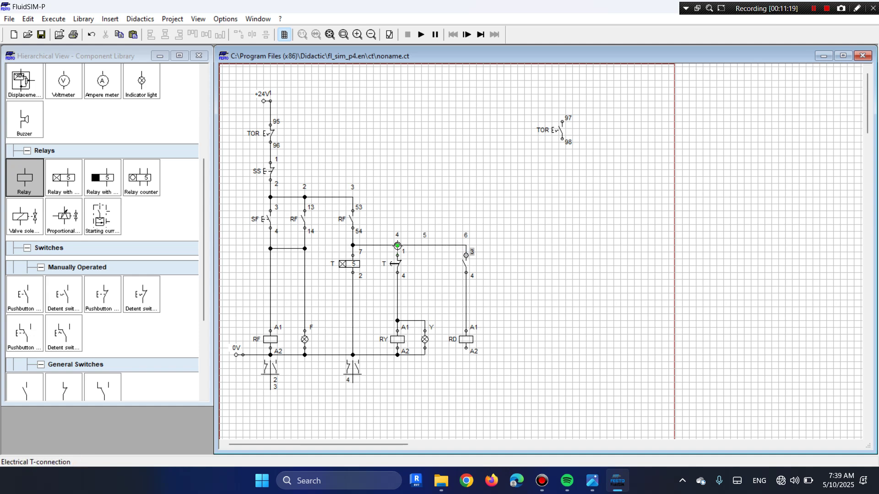
{"action": "double_click", "coordinate": [466, 262]}
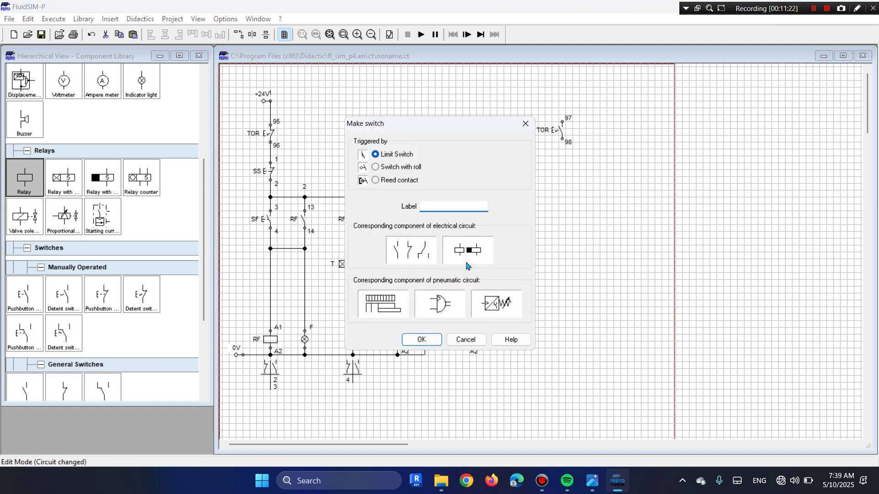
{"action": "key", "text": "Return"}
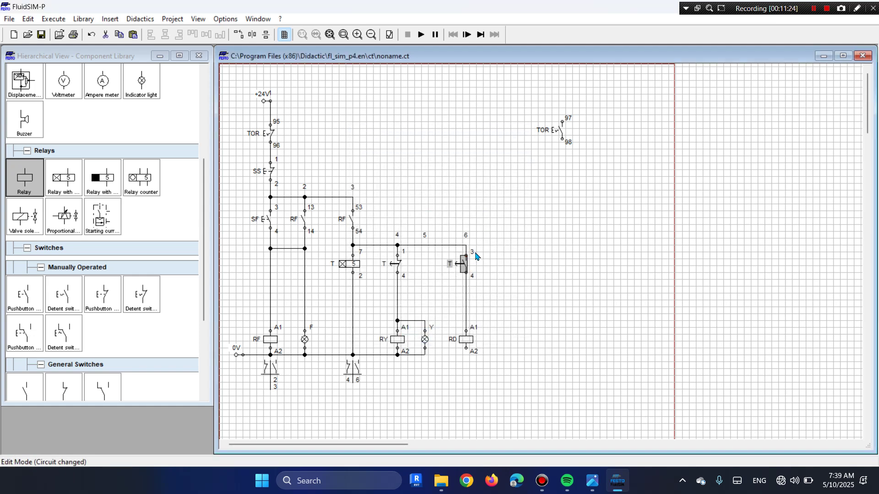
Designate the upper and lower connections of the T make switch 1 and 3
{"action": "double_click", "coordinate": [472, 252]}
{"action": "type", "text": "1"}
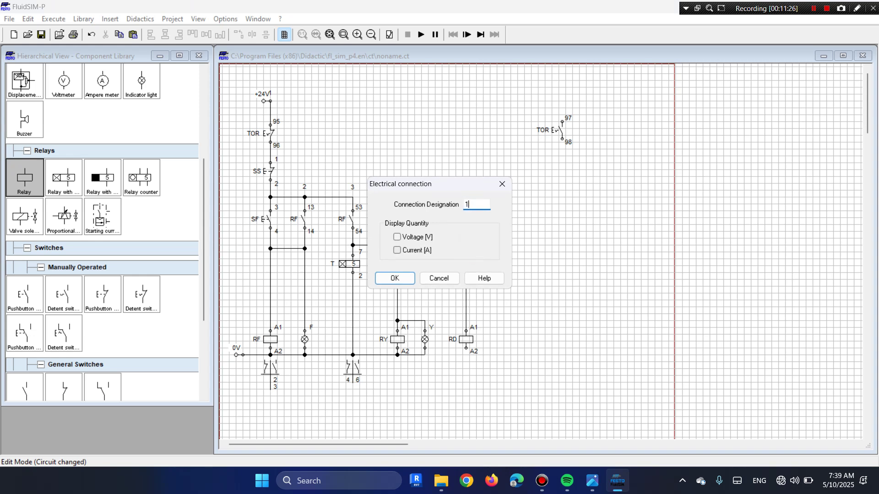
{"action": "key", "text": "Return"}
{"action": "double_click", "coordinate": [472, 276]}
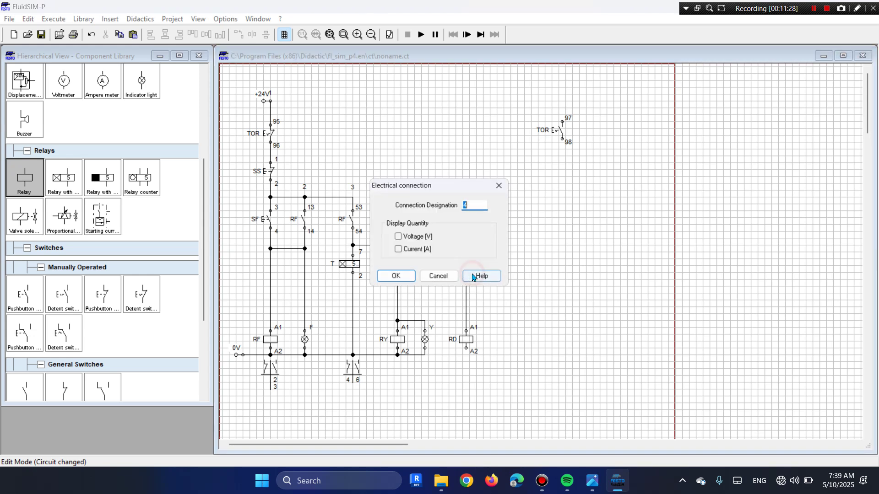
{"action": "type", "text": "3"}
{"action": "key", "text": "Return"}
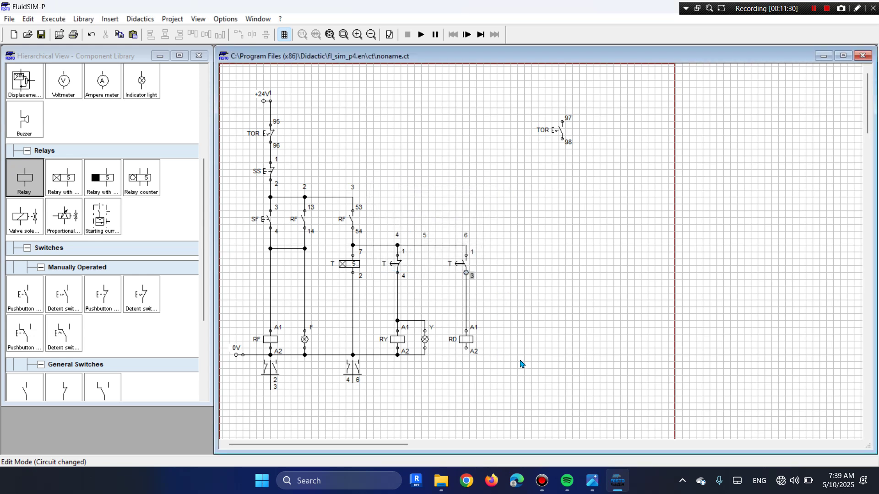
Place an indicator light to the right of relay RD and wire its upper terminal to the line above RD, level with light Y's branch
{"action": "left_click_drag", "start_coordinate": [142, 81], "coordinate": [499, 342]}
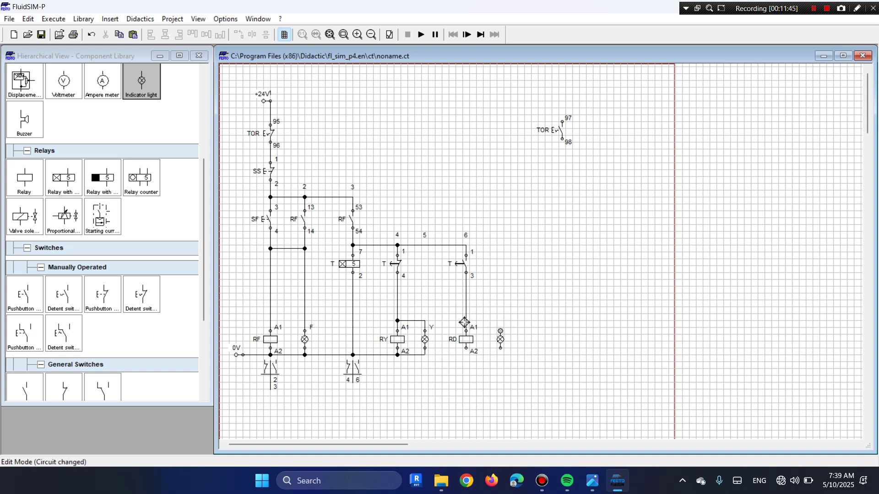
{"action": "left_click_drag", "start_coordinate": [466, 321], "coordinate": [500, 331]}
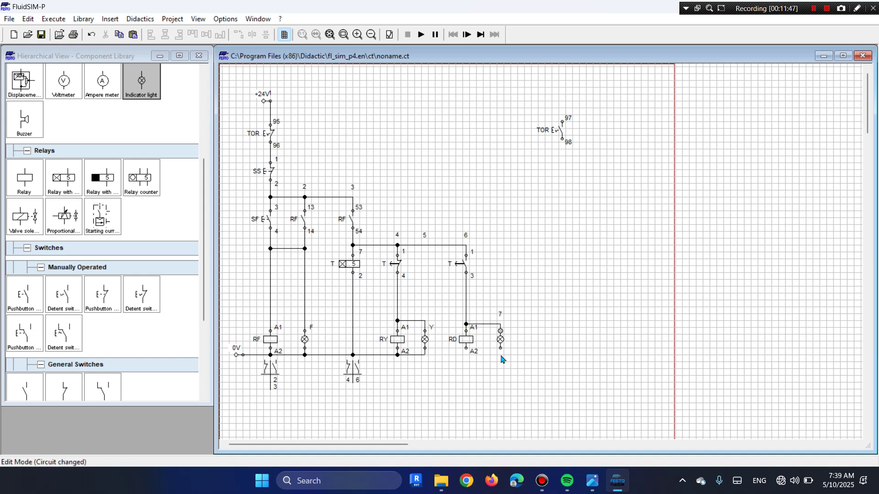
{"action": "left_click", "coordinate": [487, 323]}
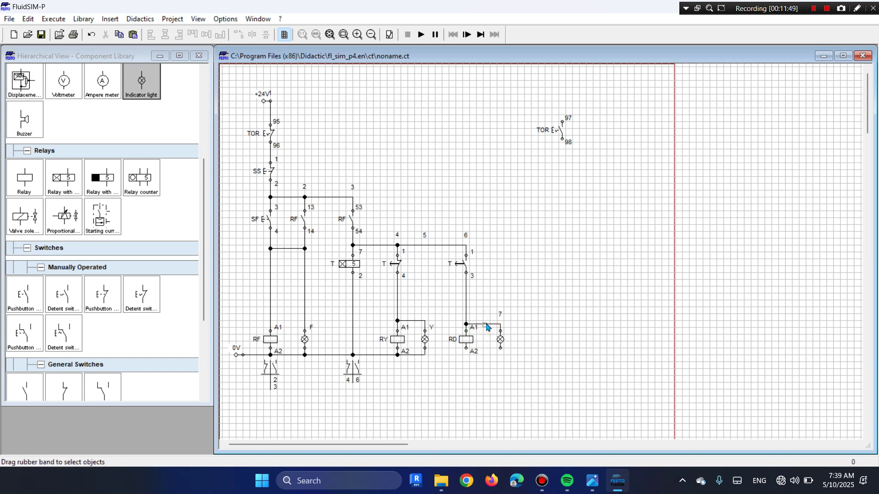
{"action": "left_click_drag", "start_coordinate": [486, 323], "coordinate": [486, 320]}
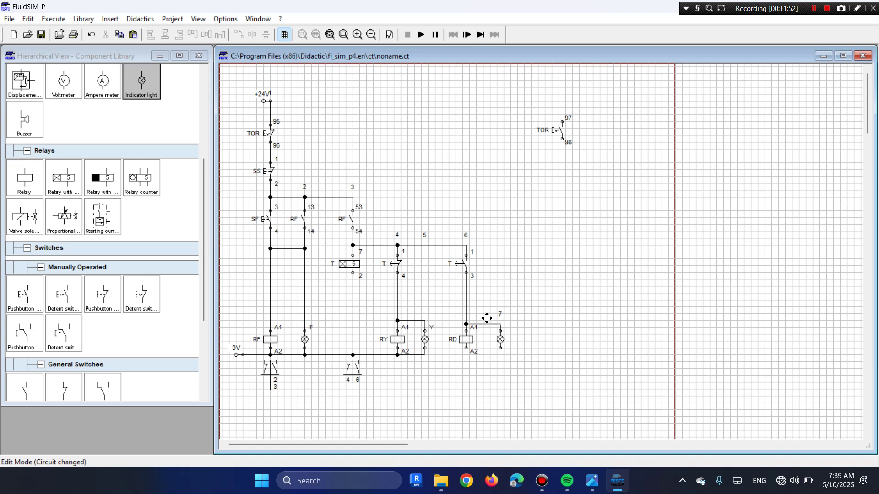
{"action": "left_click", "coordinate": [466, 322]}
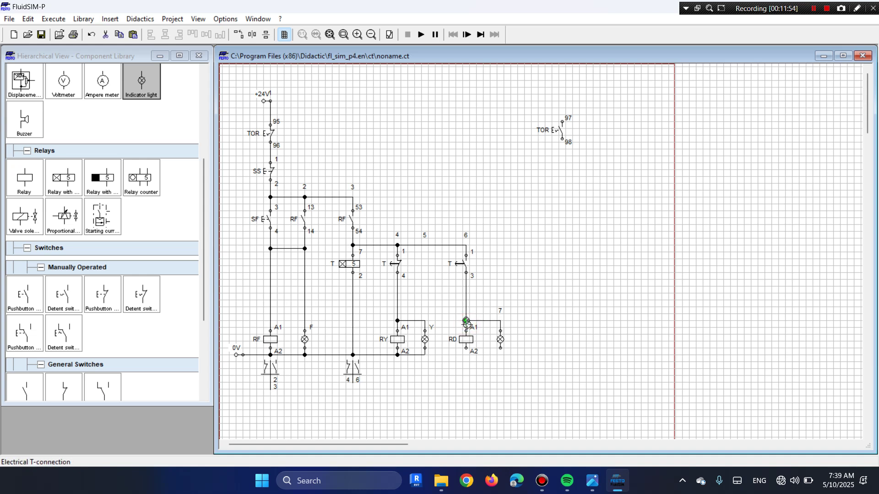
Wire relay RD's A2 terminal to light Y's lower terminal and align the connection with the 0V line
{"action": "left_click", "coordinate": [466, 346]}
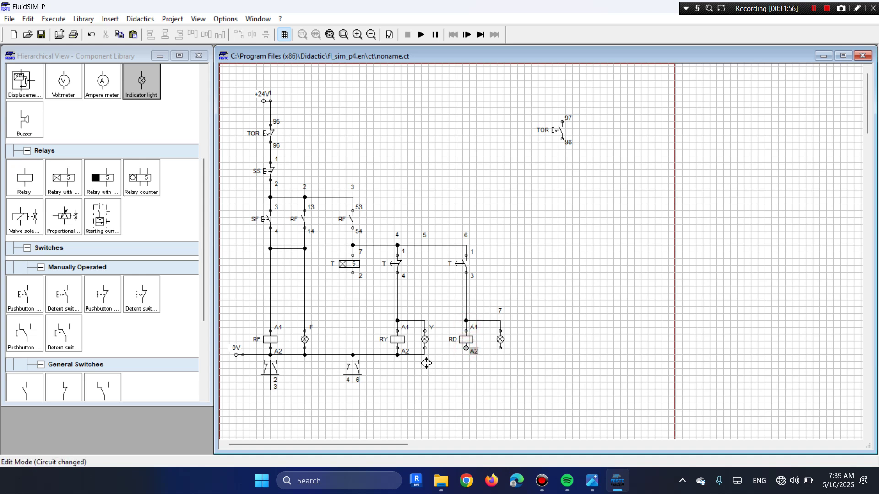
{"action": "left_click_drag", "start_coordinate": [426, 363], "coordinate": [424, 352]}
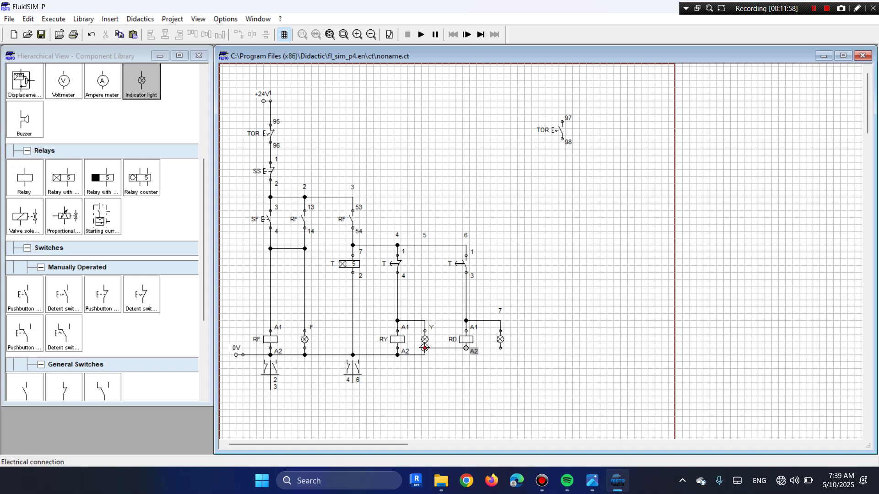
{"action": "left_click", "coordinate": [424, 348]}
{"action": "left_click_drag", "start_coordinate": [432, 348], "coordinate": [431, 354]}
{"action": "left_click_drag", "start_coordinate": [428, 350], "coordinate": [428, 348]}
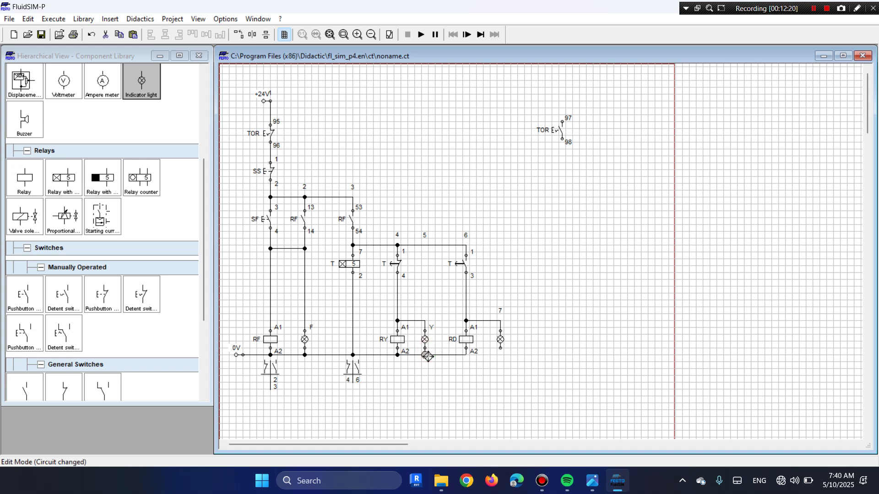
Wire the new light's lower terminal to RD's A2, align that wire with the 0V line and shift the light slightly closer to RD
{"action": "mouse_move", "coordinate": [503, 348]}
{"action": "left_mouse_down"}
{"action": "mouse_move", "coordinate": [471, 363]}
{"action": "mouse_move", "coordinate": [466, 355]}
{"action": "left_mouse_up"}
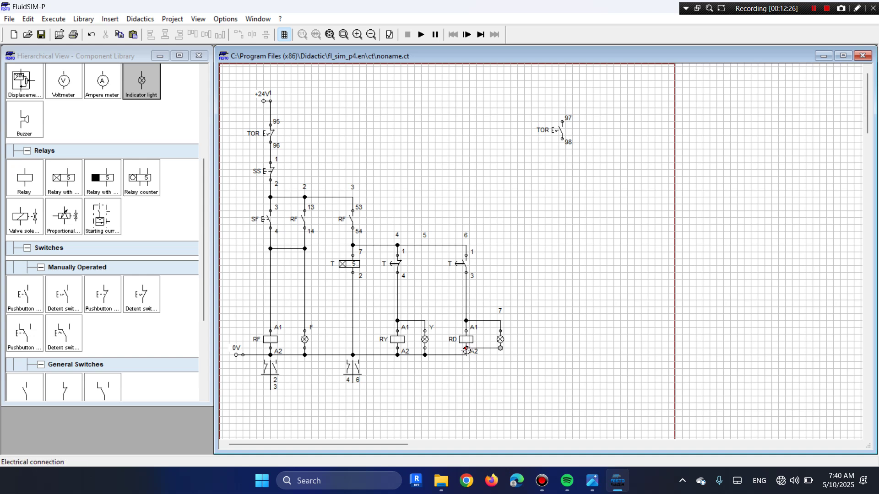
{"action": "left_click", "coordinate": [472, 348]}
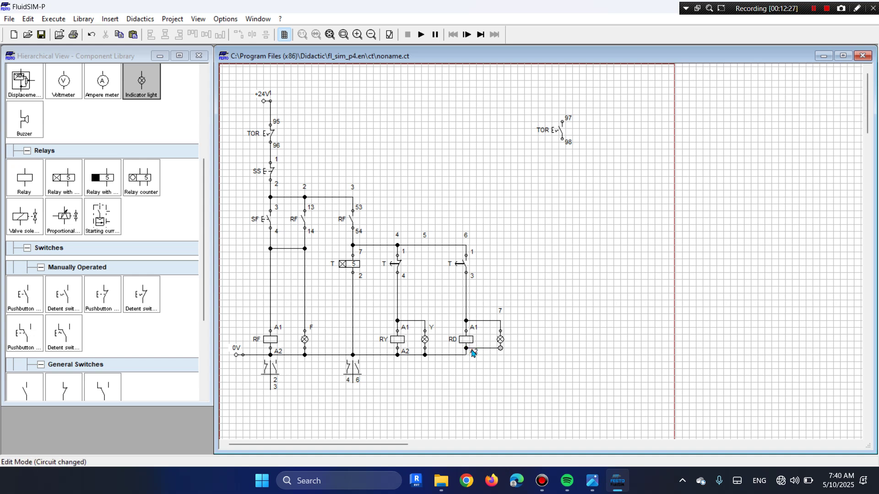
{"action": "left_click", "coordinate": [471, 348]}
{"action": "left_click_drag", "start_coordinate": [472, 348], "coordinate": [472, 355]}
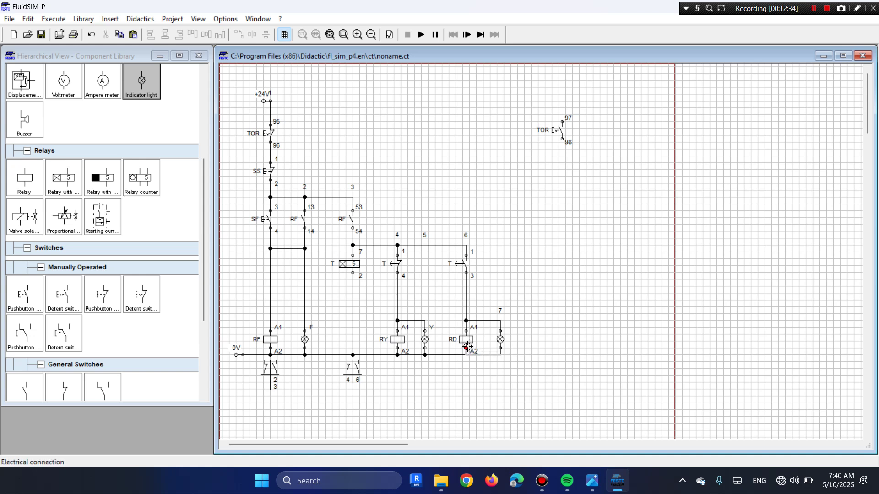
{"action": "left_click_drag", "start_coordinate": [467, 347], "coordinate": [468, 353]}
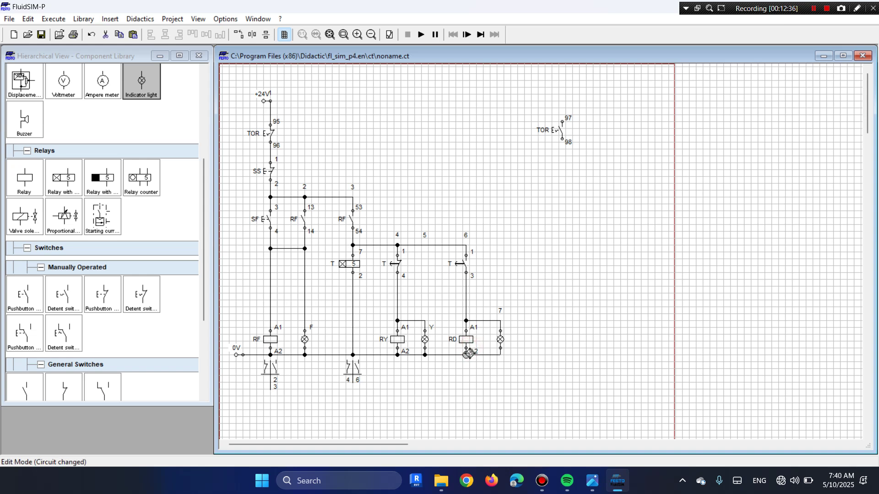
{"action": "left_click", "coordinate": [584, 396]}
{"action": "left_click", "coordinate": [398, 263]}
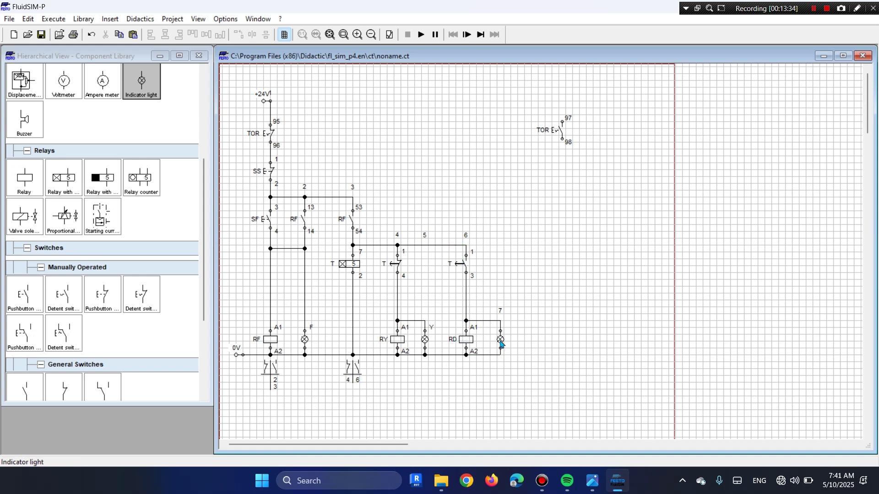
{"action": "left_click_drag", "start_coordinate": [499, 344], "coordinate": [496, 344]}
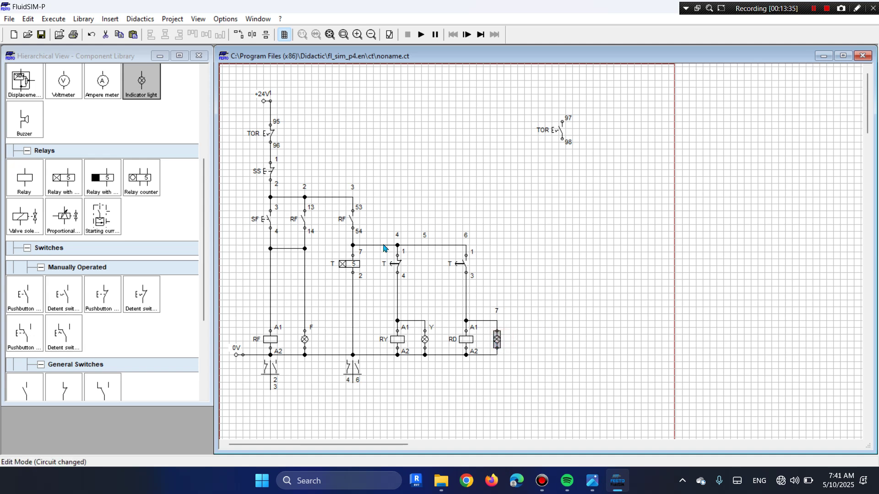
Simulate the circuit, actuate pushbutton SF to test the delayed changeover from RY to RD, and end the simulation
{"action": "left_click", "coordinate": [421, 35]}
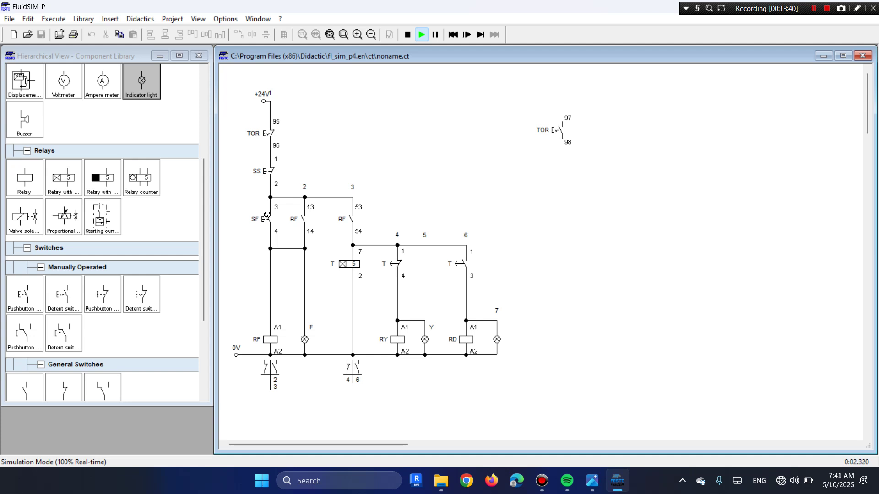
{"action": "left_click", "coordinate": [265, 218]}
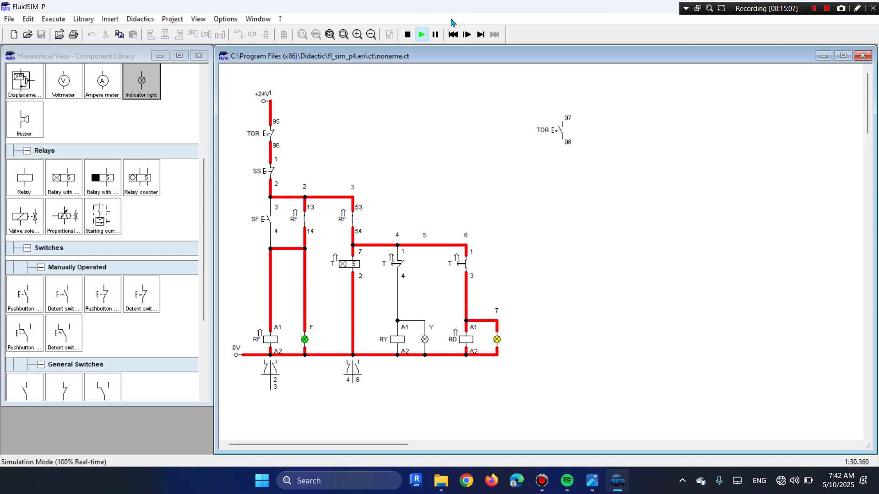
{"action": "left_click", "coordinate": [408, 35]}
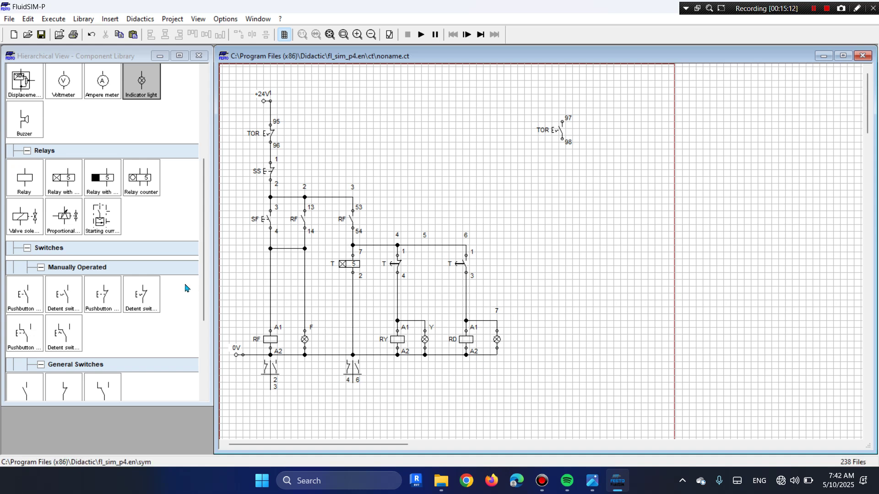
Delete the wires connecting the T break and make switches to the RY and RD branches below
{"action": "left_click", "coordinate": [396, 295]}
{"action": "key", "text": "Delete"}
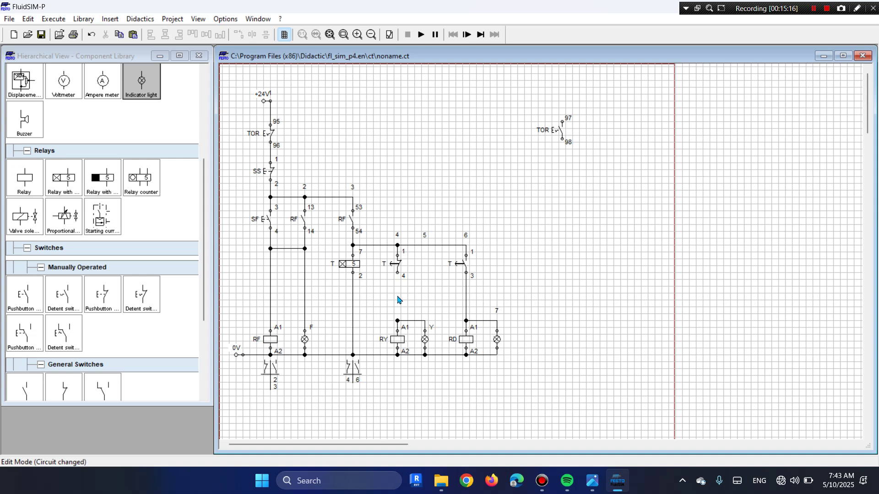
{"action": "left_click", "coordinate": [466, 298]}
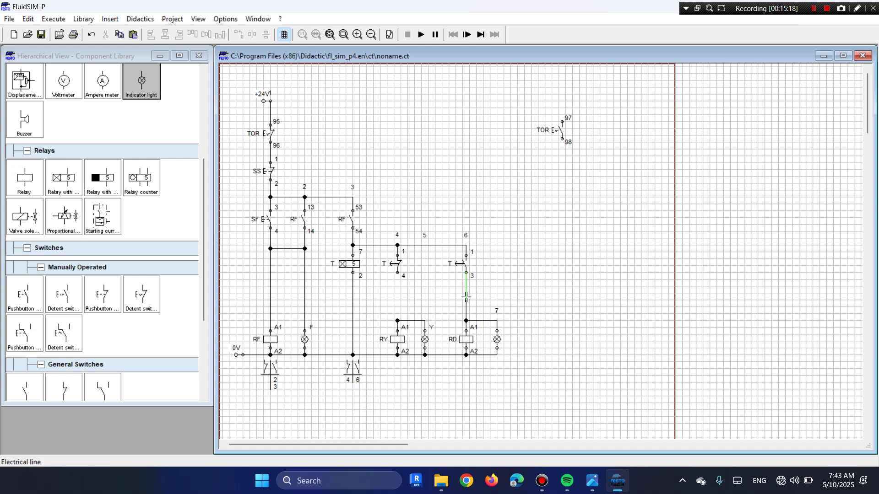
{"action": "key", "text": "Delete"}
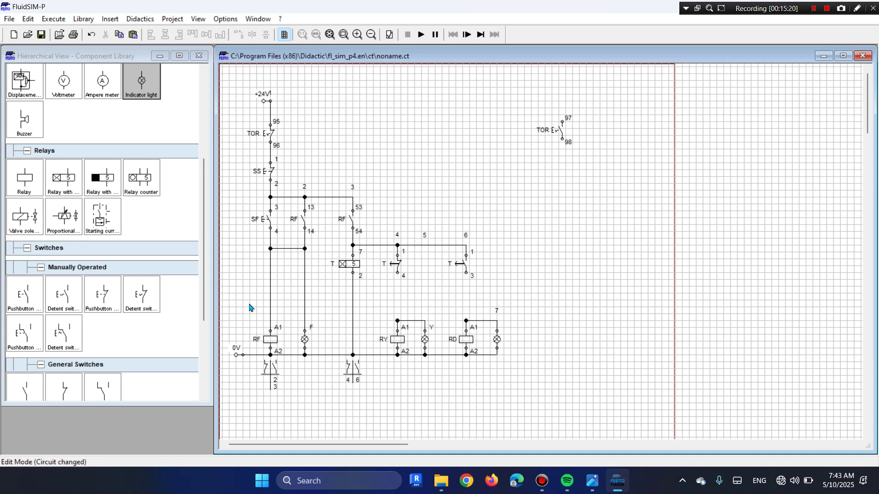
Move the whole row of relays RF, RY and RD, their indicator lights and the 0V line further down
{"action": "left_click_drag", "start_coordinate": [243, 304], "coordinate": [345, 375]}
{"action": "left_click_drag", "start_coordinate": [220, 308], "coordinate": [432, 362]}
{"action": "scroll", "coordinate": [451, 394], "scroll_direction": "down", "scroll_amount": 3}
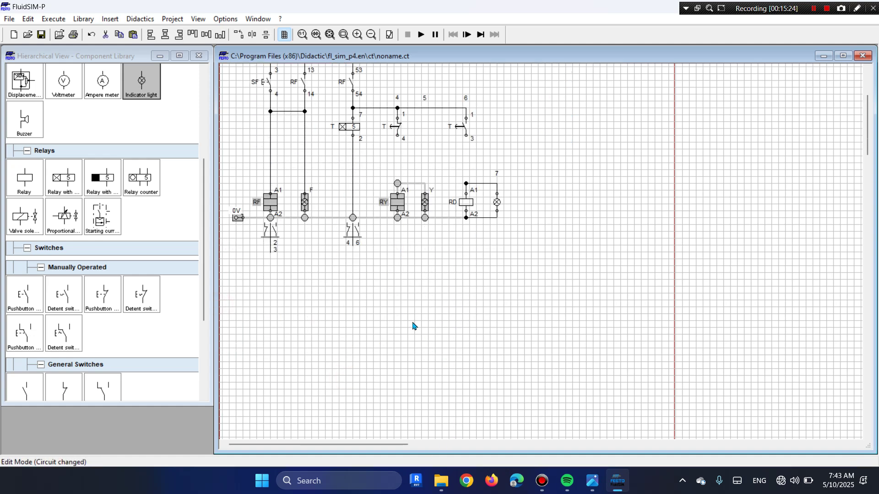
{"action": "left_click_drag", "start_coordinate": [412, 326], "coordinate": [228, 212]}
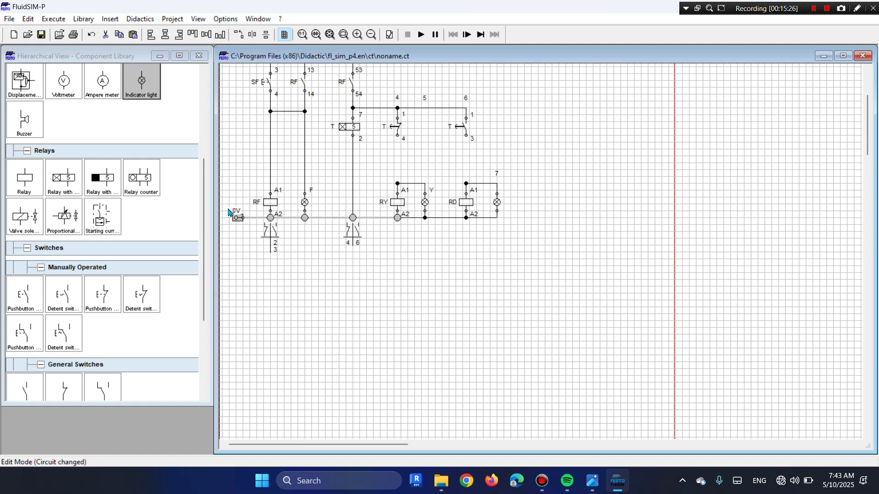
{"action": "left_click", "coordinate": [225, 165]}
{"action": "left_click_drag", "start_coordinate": [226, 158], "coordinate": [540, 278]}
{"action": "key", "text": "Down"}
{"action": "key", "text": "Down"}
{"action": "key", "text": "Down"}
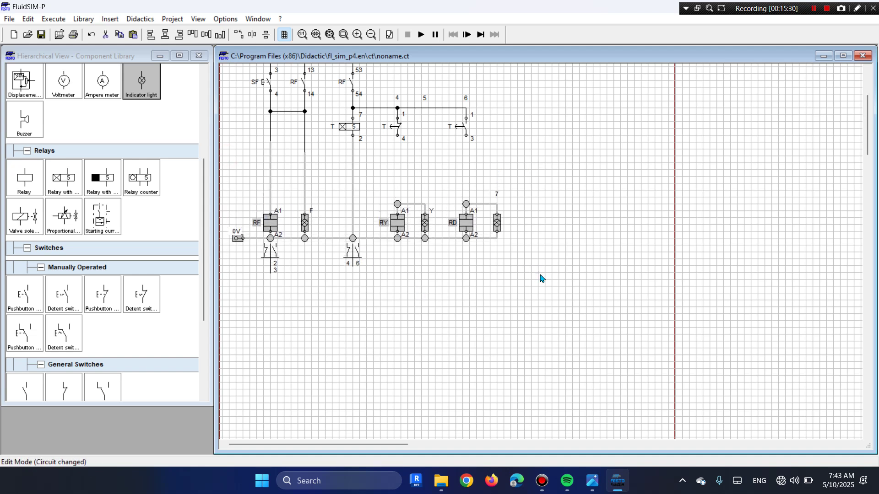
{"action": "key", "text": "Down"}
{"action": "left_click", "coordinate": [412, 292]}
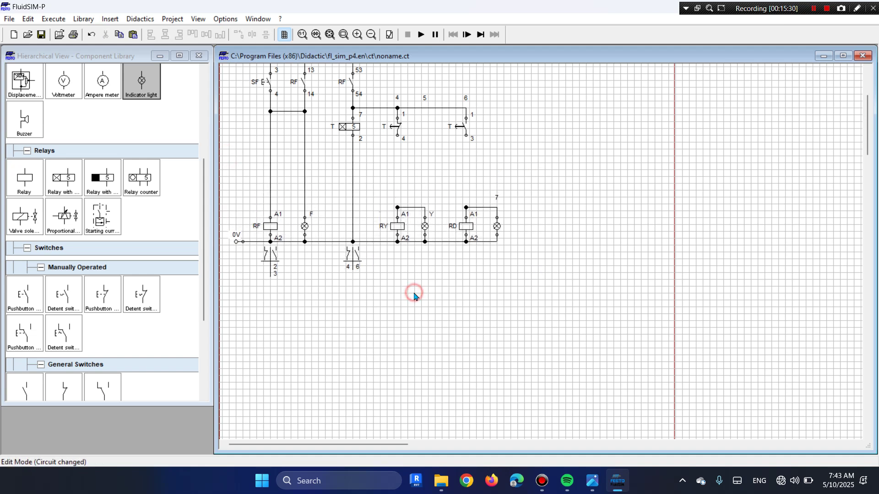
Place a break switch between the T break switch and relay RY, wire both its terminals and label it RD
{"action": "left_click", "coordinate": [25, 394]}
{"action": "left_click_drag", "start_coordinate": [64, 387], "coordinate": [399, 173]}
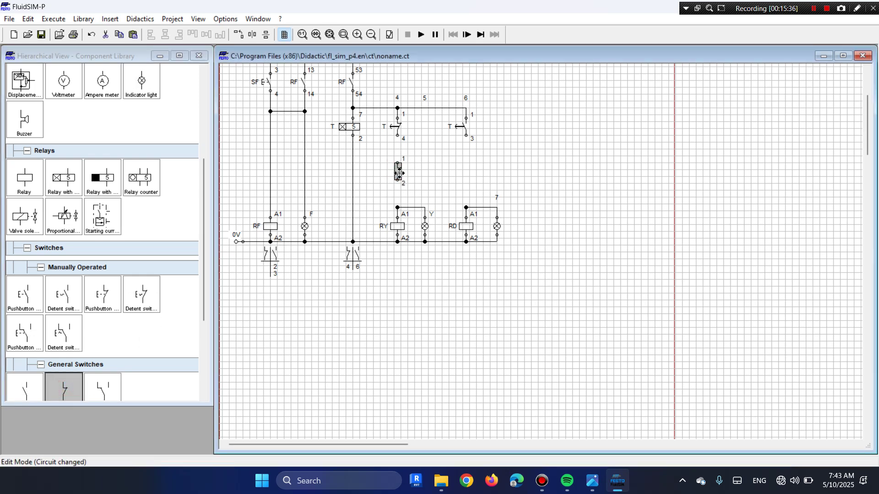
{"action": "left_click_drag", "start_coordinate": [397, 163], "coordinate": [397, 137]}
{"action": "left_click_drag", "start_coordinate": [397, 180], "coordinate": [397, 207]}
{"action": "double_click", "coordinate": [399, 172]}
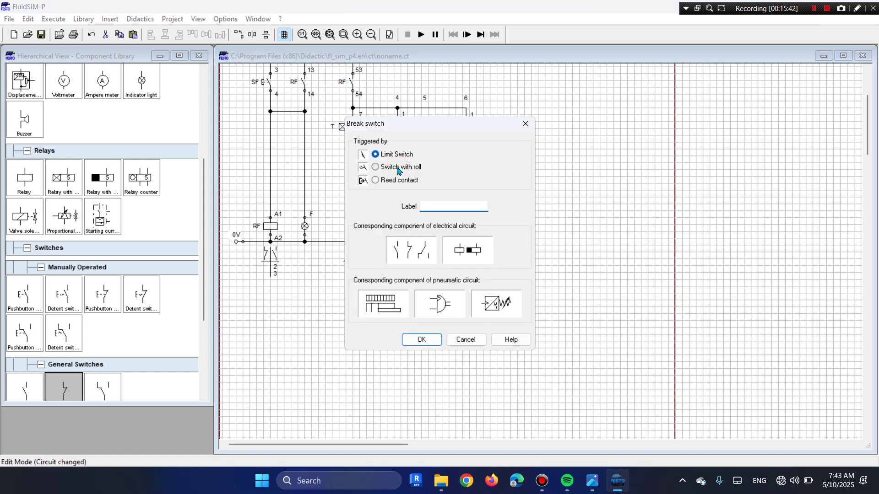
{"action": "type", "text": "RD"}
{"action": "key", "text": "Return"}
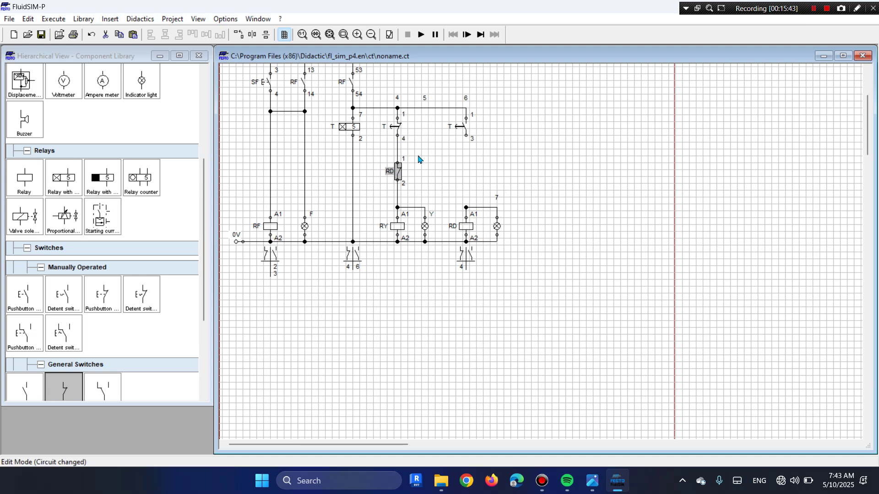
Designate the upper and lower connections of the RD break switch 21 and 22
{"action": "double_click", "coordinate": [404, 161]}
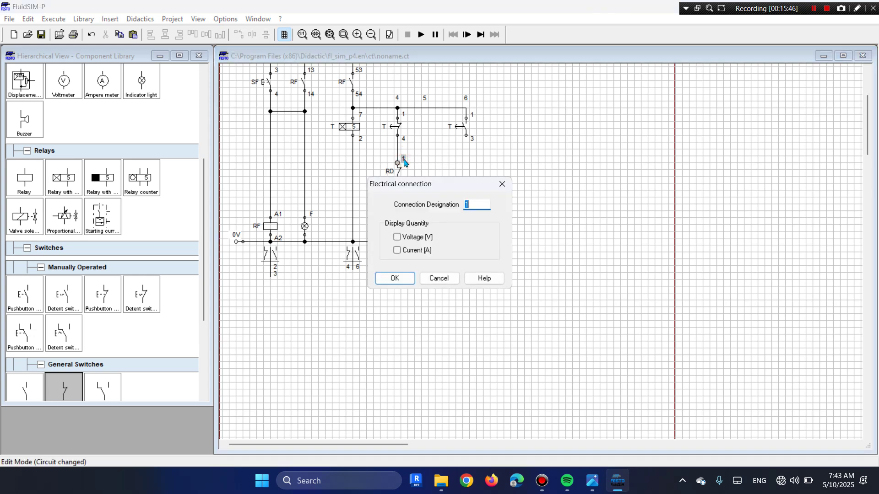
{"action": "type", "text": "21"}
{"action": "key", "text": "Return"}
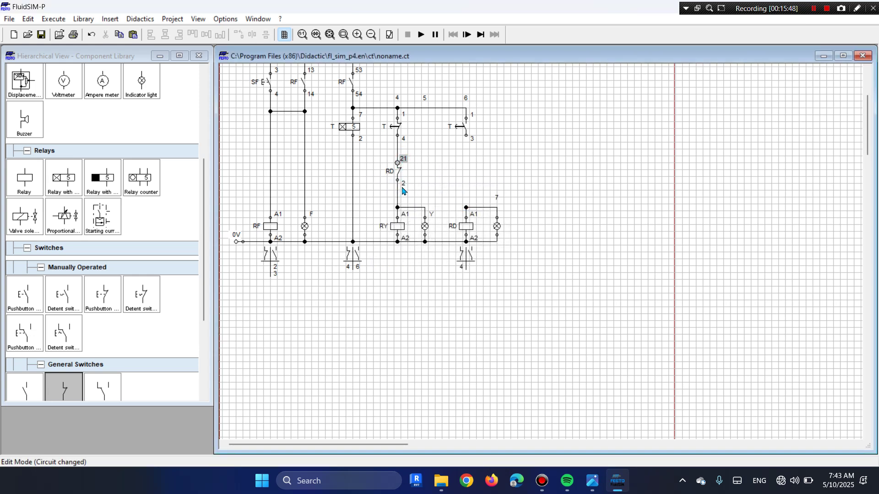
{"action": "double_click", "coordinate": [403, 183]}
{"action": "type", "text": "22"}
{"action": "key", "text": "Return"}
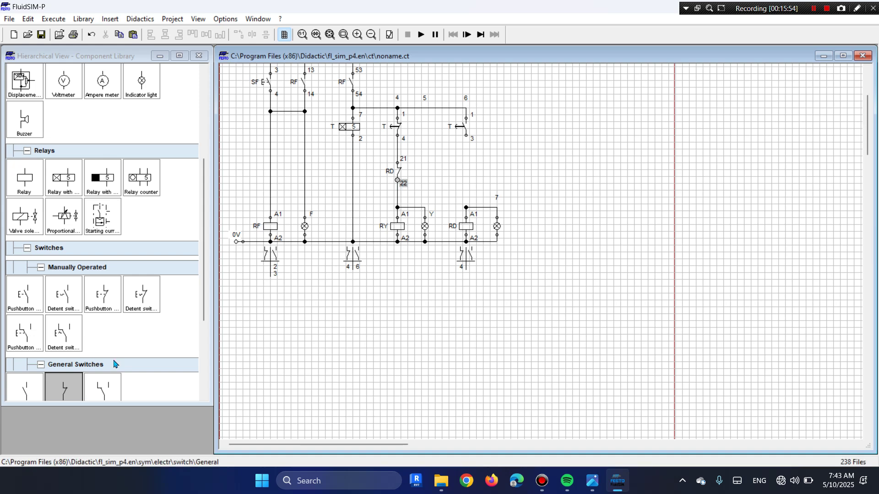
Place a break switch between the T make switch and relay RD, wire both its terminals and label it RY
{"action": "left_click_drag", "start_coordinate": [59, 390], "coordinate": [466, 207]}
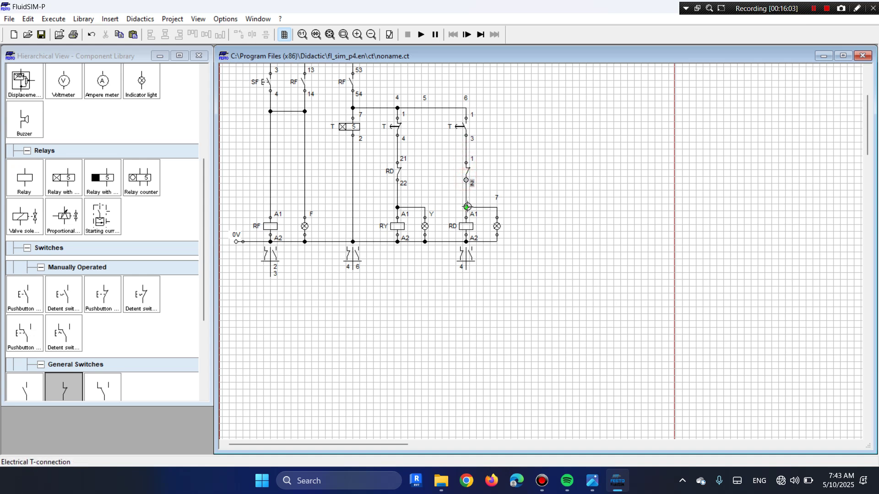
{"action": "double_click", "coordinate": [465, 172]}
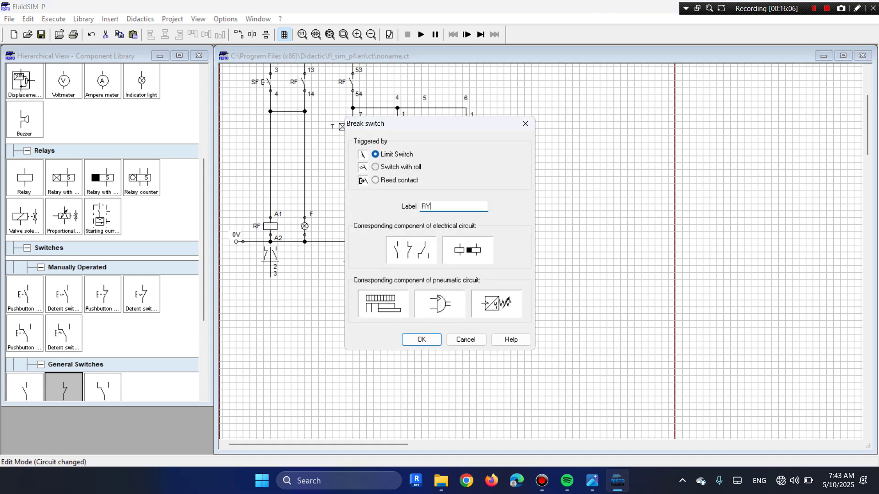
{"action": "type", "text": "RY"}
{"action": "key", "text": "Return"}
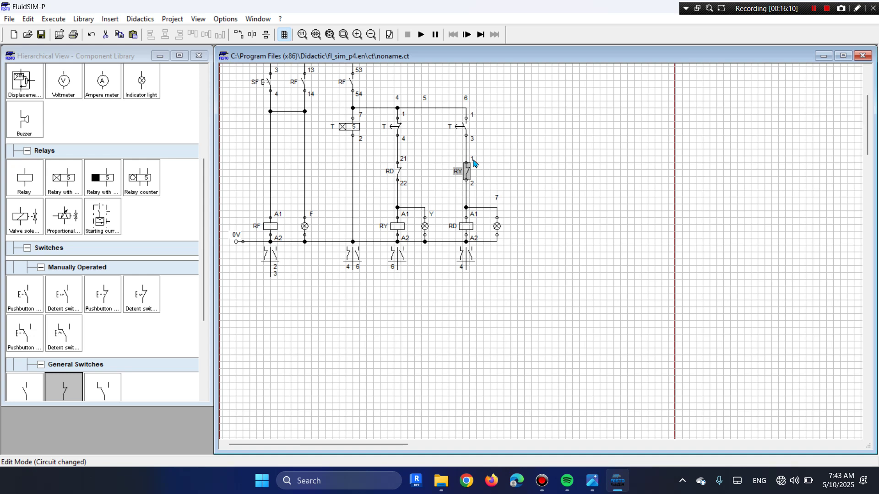
Designate the upper and lower connections of the RY break switch 21 and 22
{"action": "double_click", "coordinate": [474, 162]}
{"action": "type", "text": "21"}
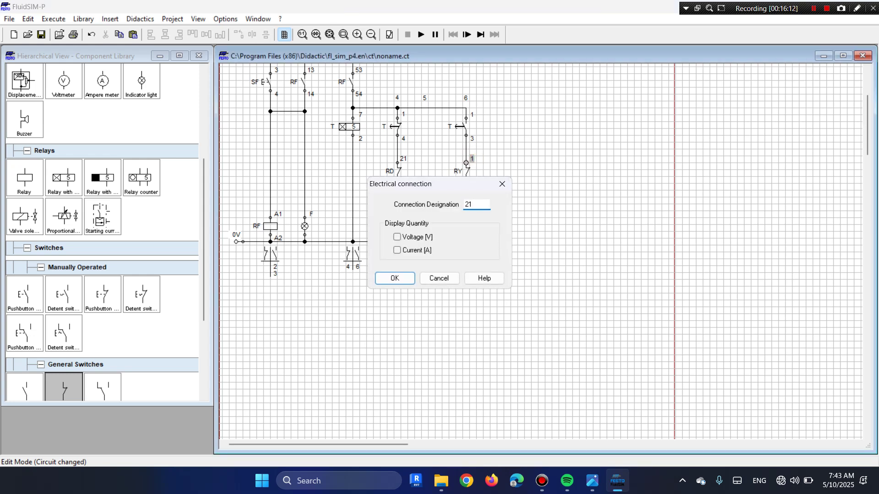
{"action": "key", "text": "Return"}
{"action": "double_click", "coordinate": [472, 183]}
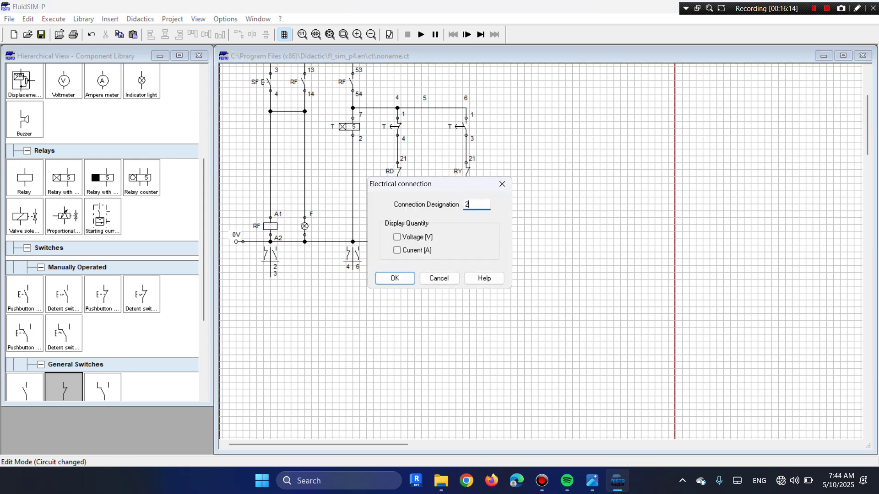
{"action": "type", "text": "2"}
{"action": "key", "text": "Return"}
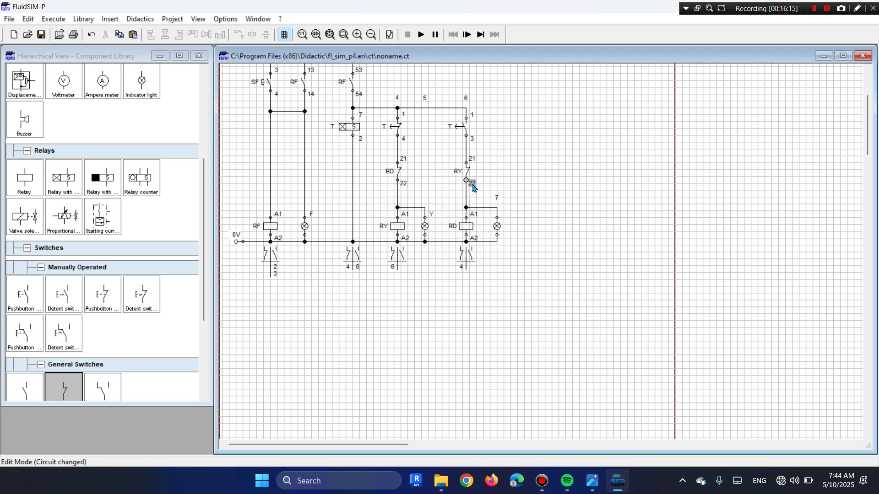
Simulate the circuit, actuate pushbutton SF to test the timed changeover from RY to RD, and stop the simulation
{"action": "scroll", "coordinate": [436, 236], "scroll_direction": "up", "scroll_amount": 3}
{"action": "left_click", "coordinate": [304, 108]}
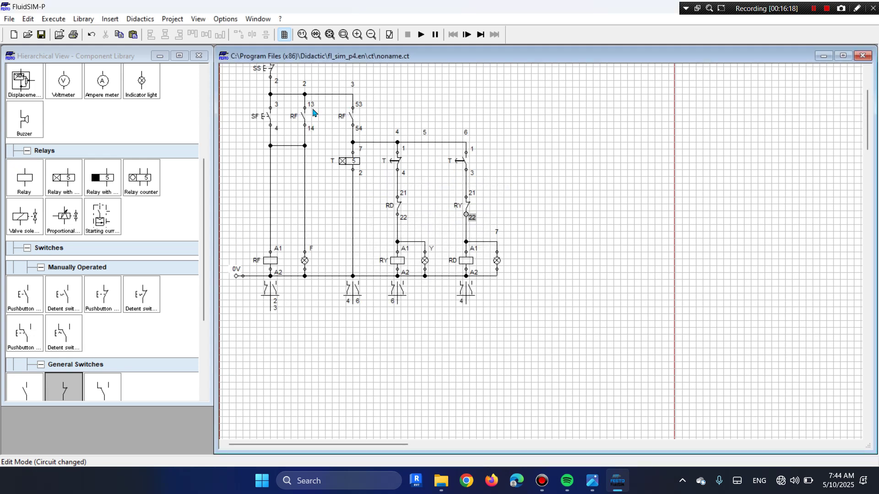
{"action": "left_click", "coordinate": [402, 208]}
{"action": "left_click", "coordinate": [570, 235]}
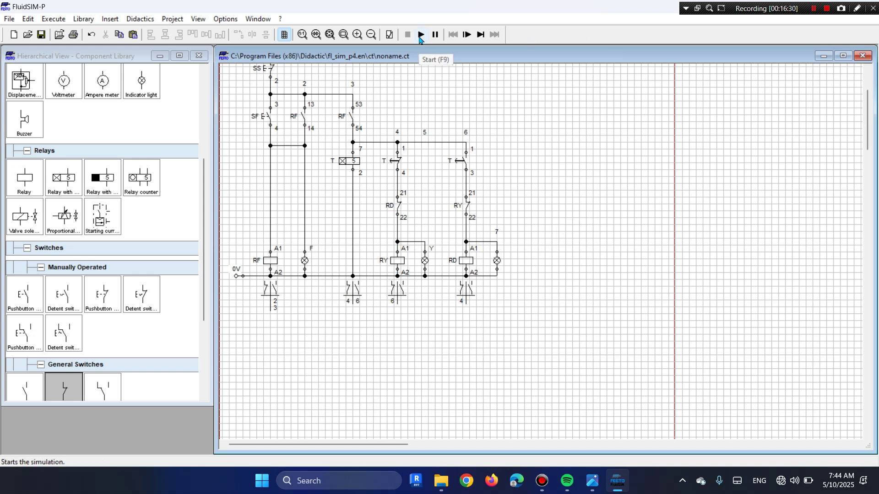
{"action": "scroll", "coordinate": [493, 124], "scroll_direction": "up", "scroll_amount": 3}
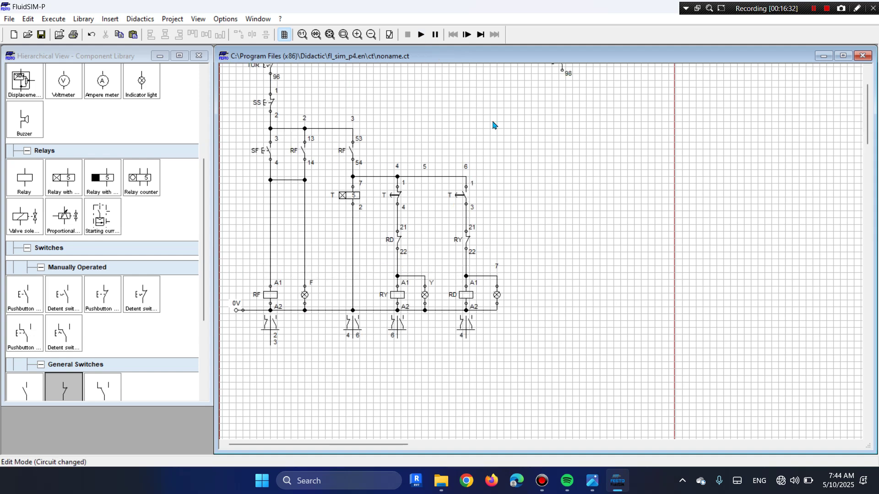
{"action": "left_click", "coordinate": [422, 35]}
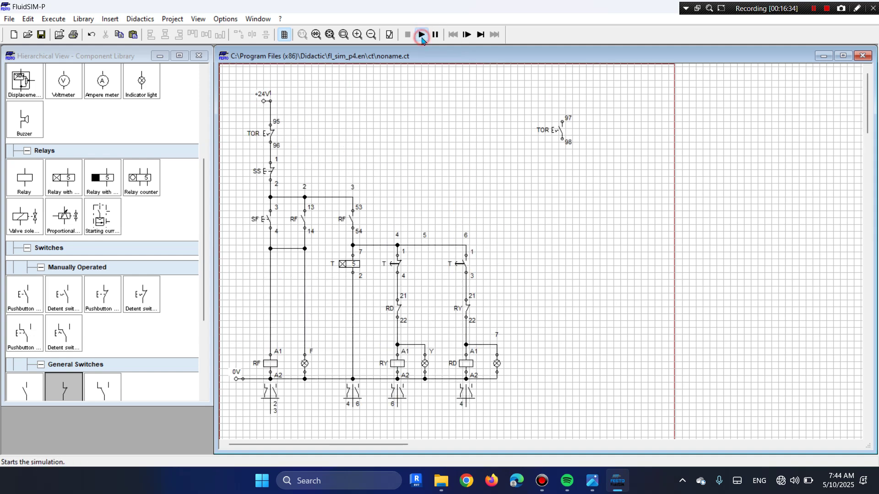
{"action": "left_click", "coordinate": [270, 217]}
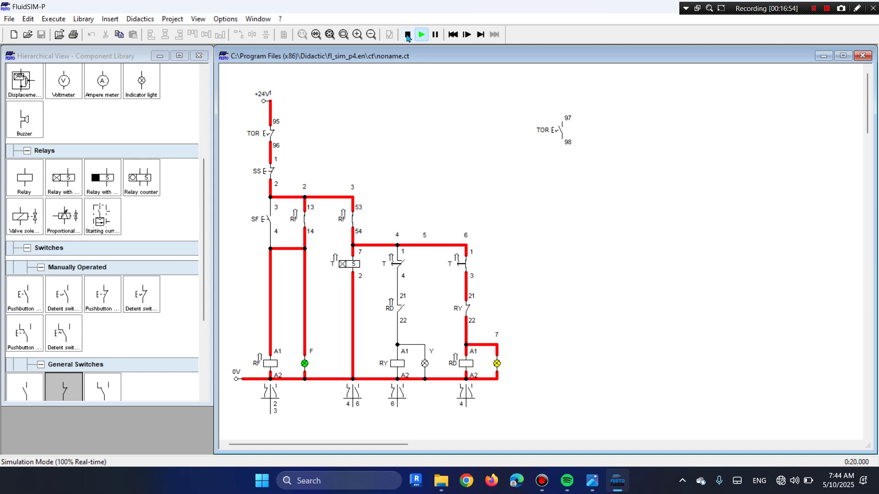
{"action": "left_click", "coordinate": [408, 36]}
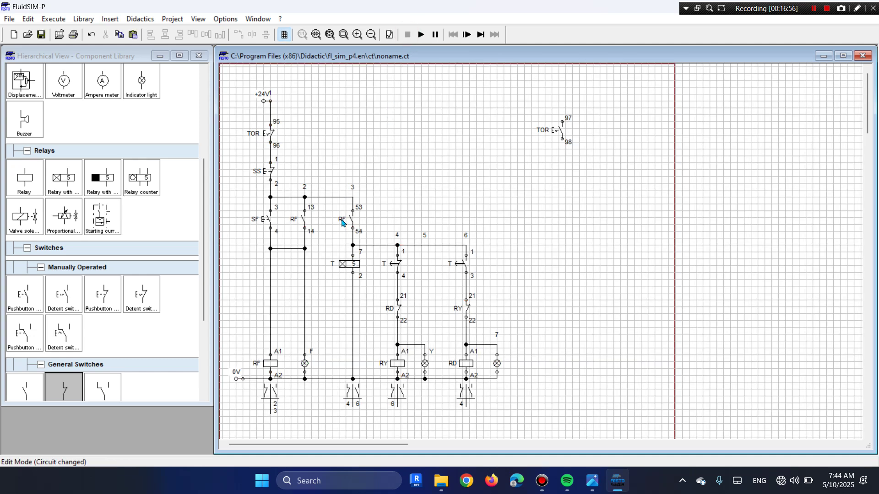
Shift the RF 53/54 contact with the whole T, RY and RD section further right and straighten its supply line
{"action": "left_click_drag", "start_coordinate": [333, 165], "coordinate": [549, 218]}
{"action": "scroll", "coordinate": [549, 217], "scroll_direction": "up", "scroll_amount": 3}
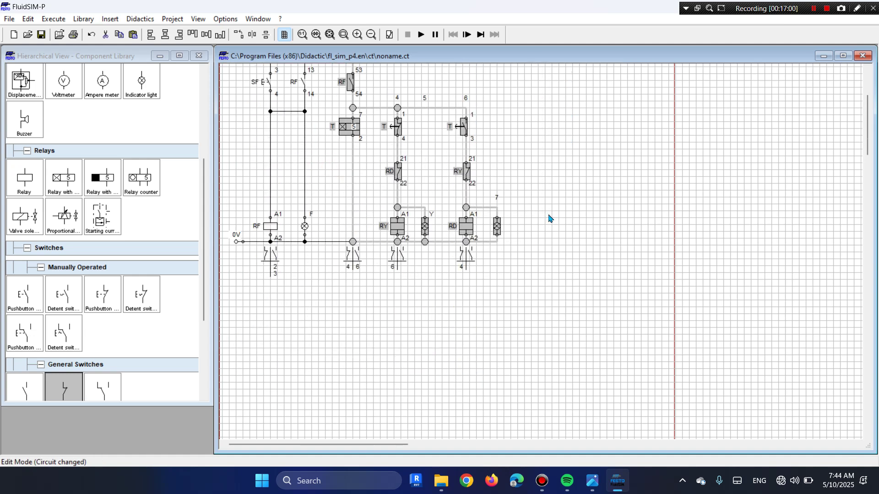
{"action": "scroll", "coordinate": [549, 218], "scroll_direction": "up", "scroll_amount": 2}
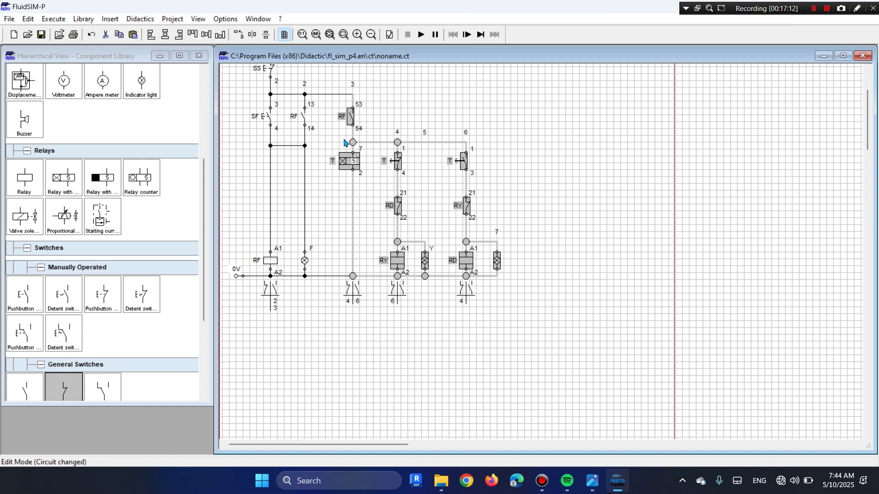
{"action": "key", "text": "Right"}
{"action": "key", "text": "Right"}
{"action": "key", "text": "Right"}
{"action": "key", "text": "Right"}
{"action": "key", "text": "Right"}
{"action": "key", "text": "Right"}
{"action": "key", "text": "Right"}
{"action": "key", "text": "Right"}
{"action": "key", "text": "Right"}
{"action": "key", "text": "Right"}
{"action": "key", "text": "Right"}
{"action": "key", "text": "Right"}
{"action": "key", "text": "Right"}
{"action": "key", "text": "Right"}
{"action": "key", "text": "Right"}
{"action": "key", "text": "Right"}
{"action": "key", "text": "Right"}
{"action": "key", "text": "Right"}
{"action": "key", "text": "Right"}
{"action": "key", "text": "Right"}
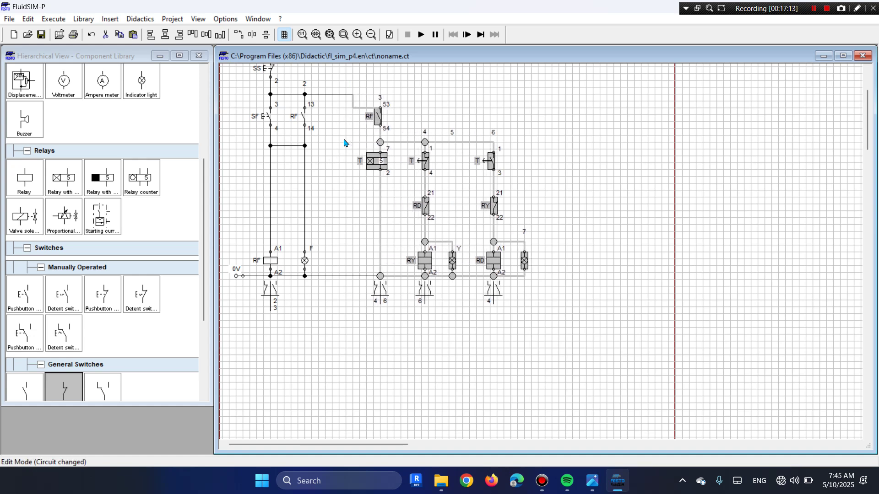
{"action": "key", "text": "Right"}
{"action": "key", "text": "Left"}
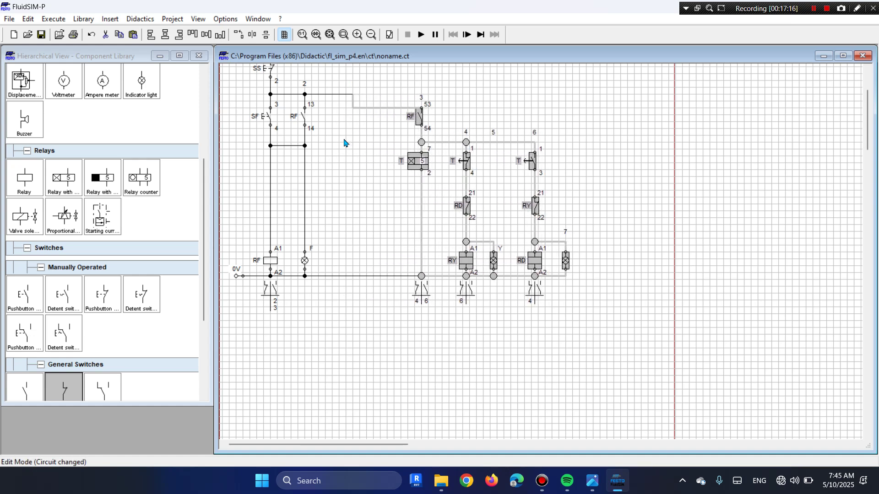
{"action": "left_click", "coordinate": [348, 144]}
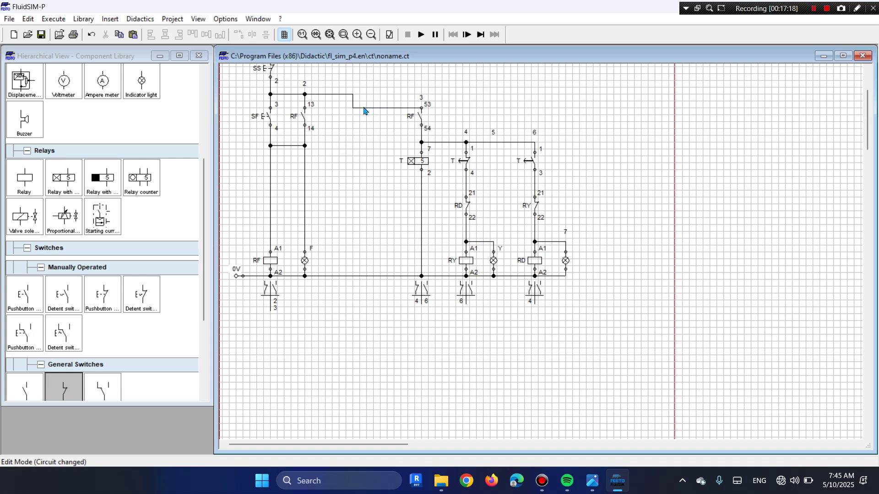
{"action": "left_click_drag", "start_coordinate": [364, 110], "coordinate": [363, 89]}
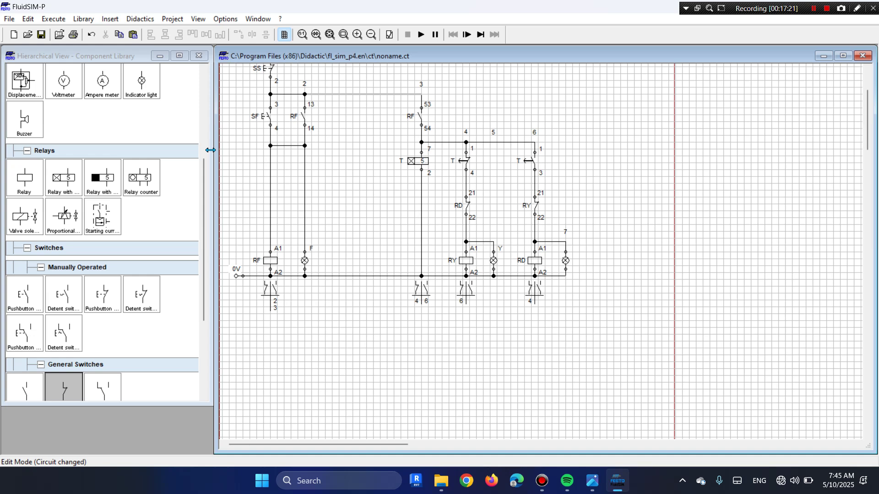
Place a make pushbutton beside the RF 13/14 contact, wire it to the supply line and label it SR
{"action": "left_click_drag", "start_coordinate": [29, 296], "coordinate": [332, 112]}
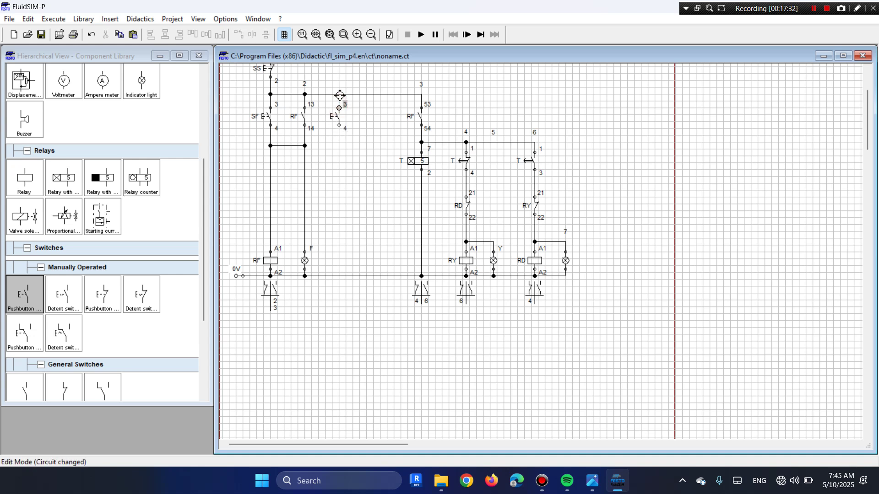
{"action": "left_click_drag", "start_coordinate": [339, 108], "coordinate": [339, 95]}
{"action": "left_click_drag", "start_coordinate": [338, 107], "coordinate": [338, 94]}
{"action": "double_click", "coordinate": [337, 120]}
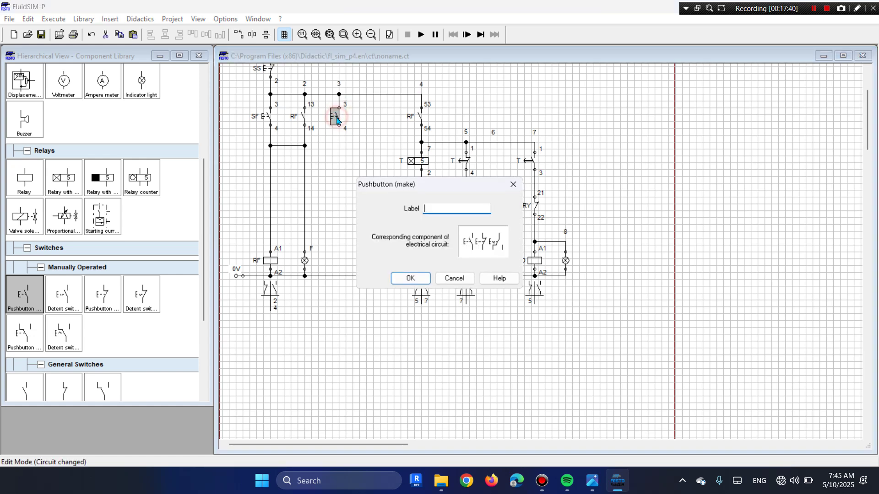
{"action": "type", "text": "SR"}
{"action": "key", "text": "Return"}
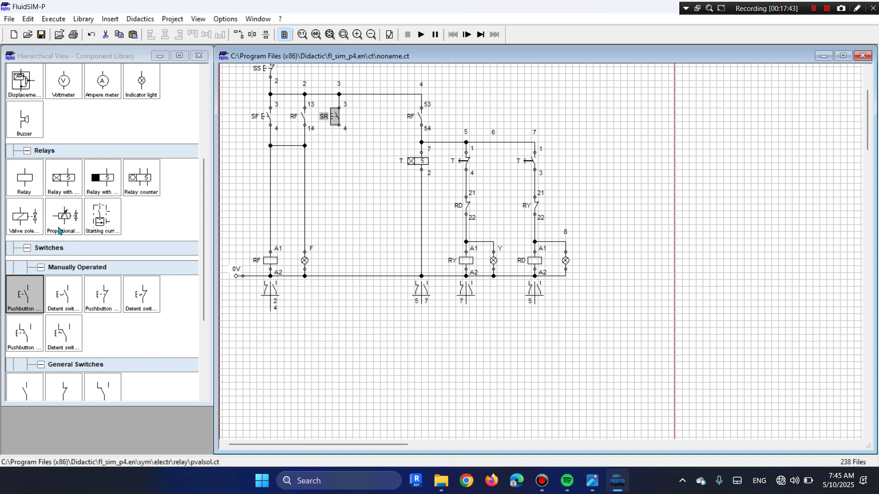
Place a relay below pushbutton SR, label it RR and wire it between SR and the 0V line
{"action": "left_click", "coordinate": [28, 183]}
{"action": "left_click_drag", "start_coordinate": [28, 183], "coordinate": [335, 256]}
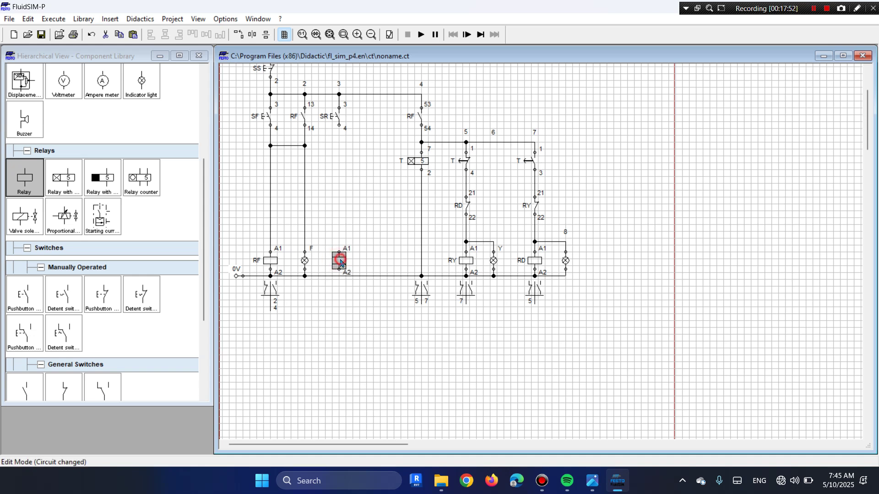
{"action": "double_click", "coordinate": [340, 260]}
{"action": "type", "text": "RR"}
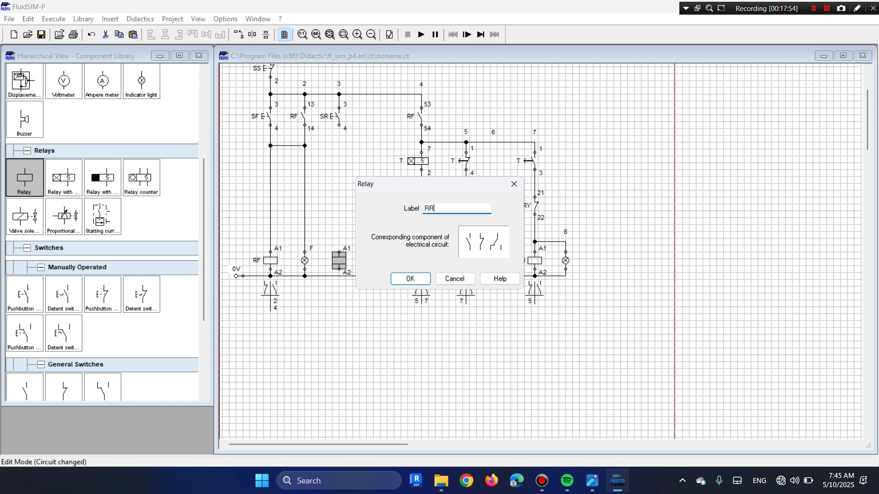
{"action": "key", "text": "Return"}
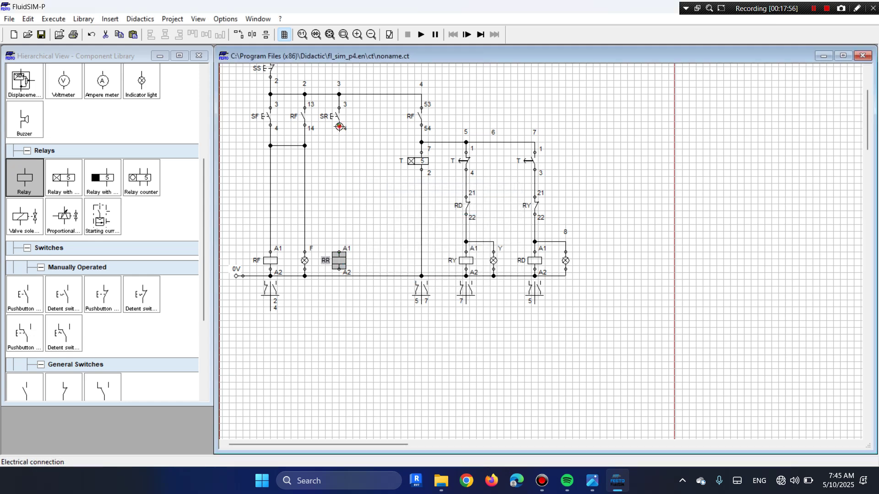
{"action": "left_click_drag", "start_coordinate": [339, 127], "coordinate": [339, 276]}
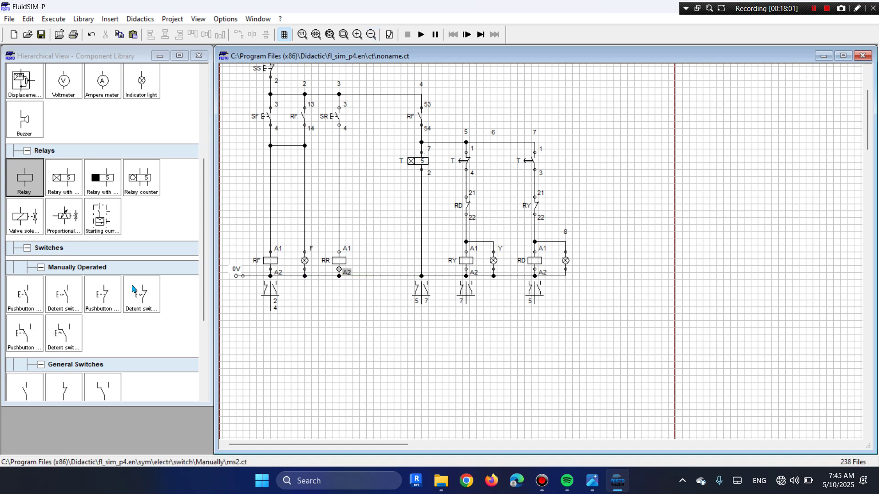
Place a make switch beside SR, wire it in parallel with the pushbutton and label it RR
{"action": "left_click_drag", "start_coordinate": [33, 387], "coordinate": [373, 95]}
{"action": "left_click_drag", "start_coordinate": [373, 125], "coordinate": [339, 146]}
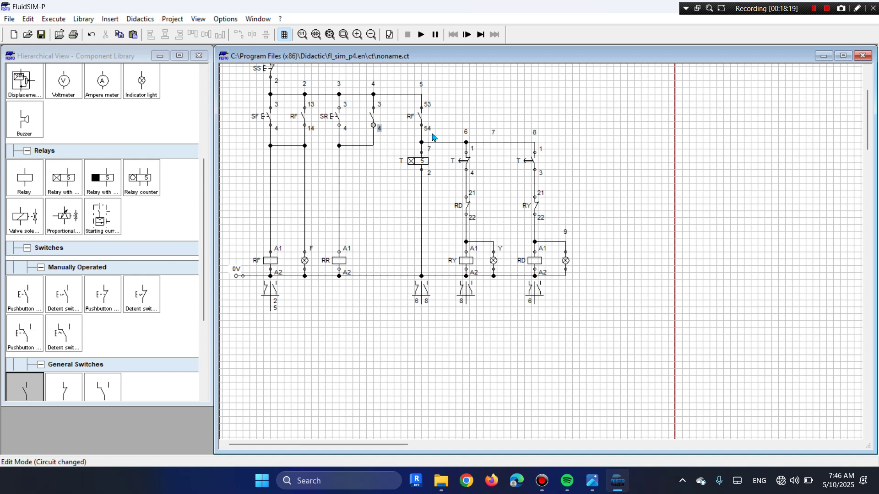
{"action": "double_click", "coordinate": [372, 116]}
{"action": "type", "text": "RR"}
{"action": "key", "text": "Return"}
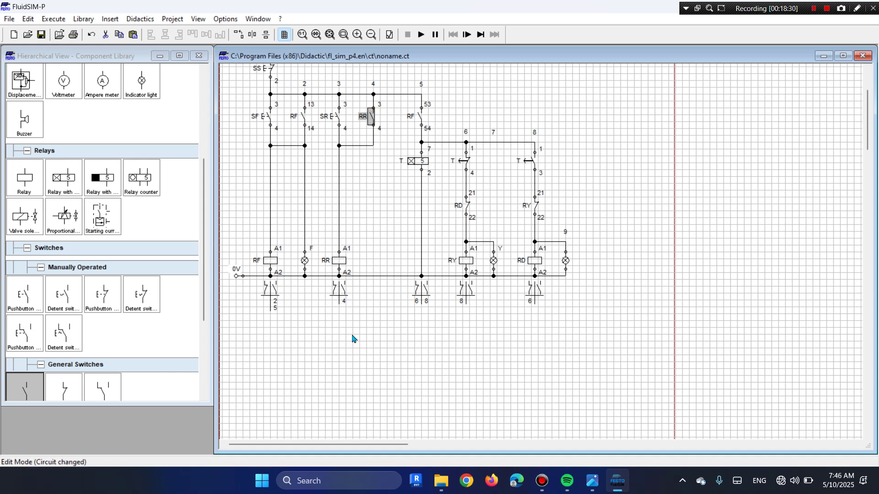
Designate the upper and lower connections of the RR make switch 13 and 14
{"action": "double_click", "coordinate": [381, 107]}
{"action": "type", "text": "13"}
{"action": "key", "text": "Return"}
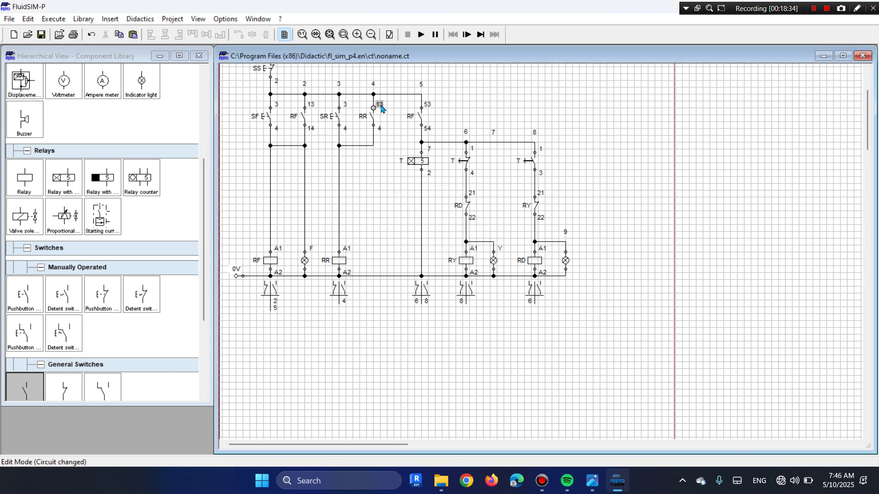
{"action": "double_click", "coordinate": [380, 129]}
{"action": "type", "text": "14"}
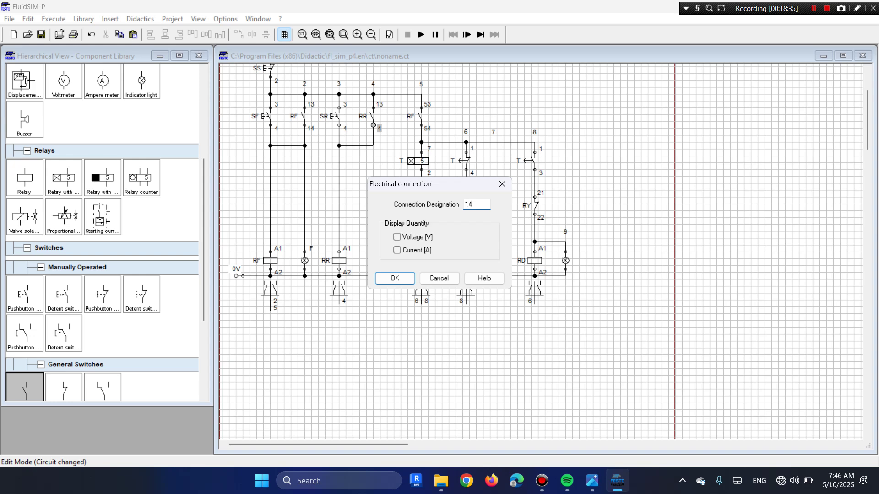
{"action": "key", "text": "Return"}
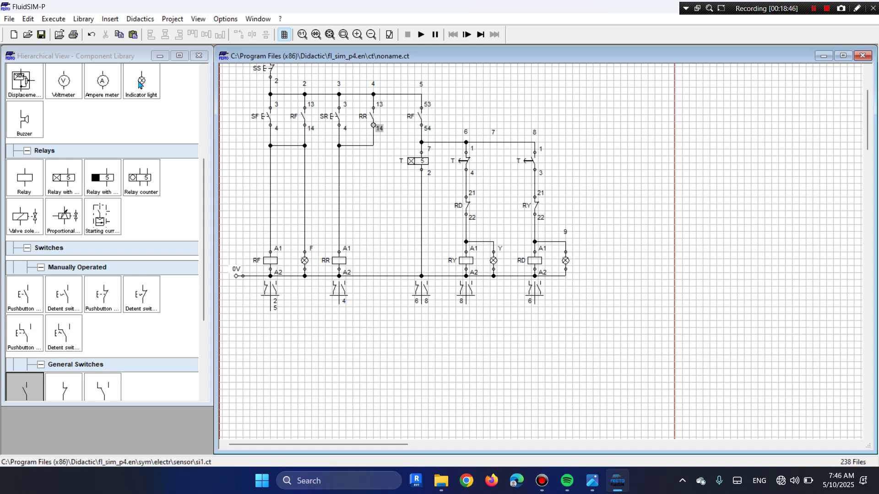
Place an indicator light beside relay RR and wire it between the RR contact's output and the 0V line
{"action": "left_click_drag", "start_coordinate": [142, 82], "coordinate": [371, 263]}
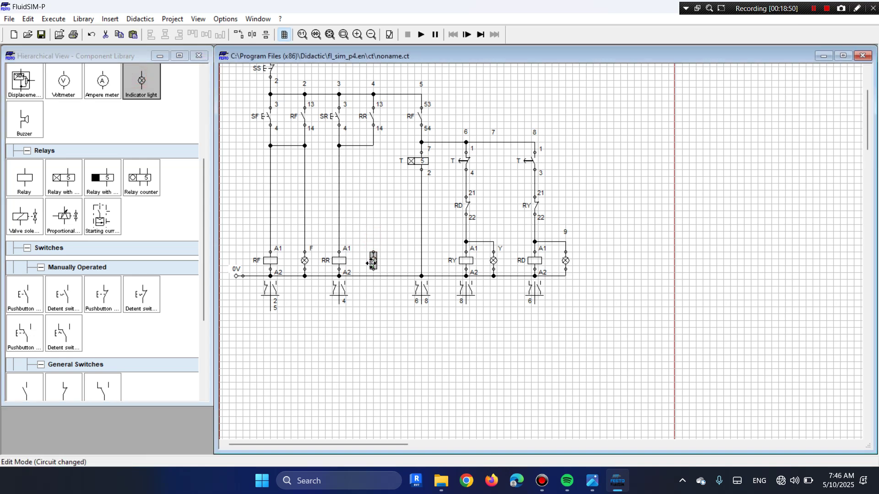
{"action": "left_click_drag", "start_coordinate": [373, 252], "coordinate": [373, 145]}
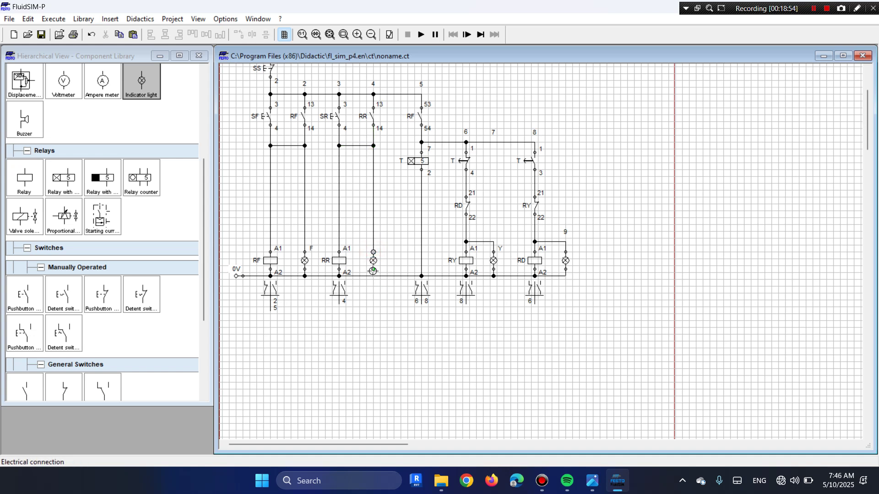
{"action": "left_click_drag", "start_coordinate": [372, 268], "coordinate": [373, 276]}
Set the new indicator light's signal color to bright green and designate its upper connection R
{"action": "double_click", "coordinate": [374, 261]}
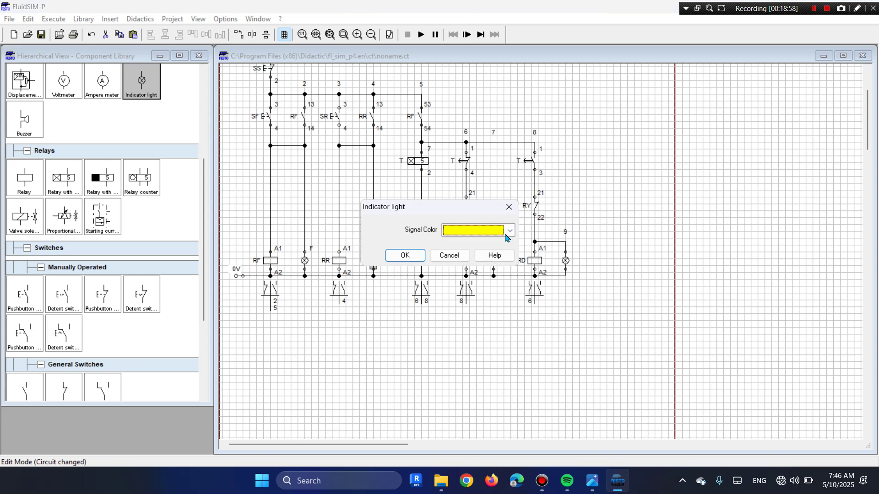
{"action": "left_click", "coordinate": [506, 235]}
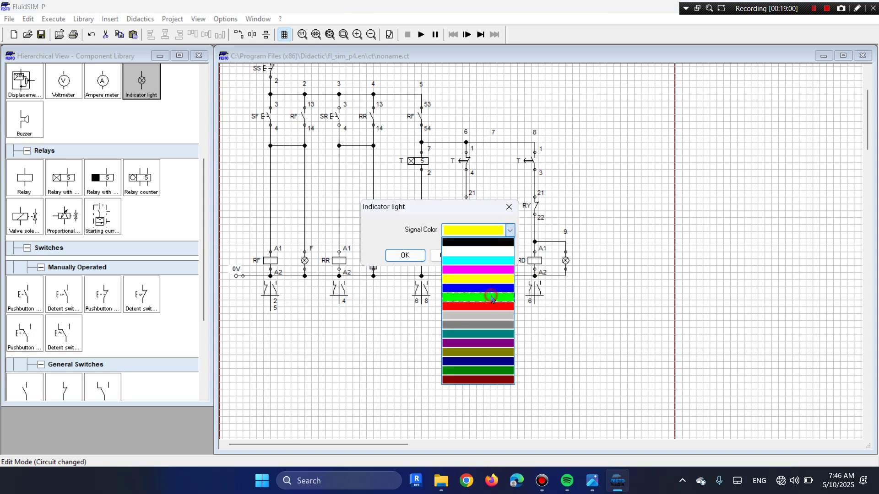
{"action": "left_click", "coordinate": [490, 297]}
{"action": "left_click", "coordinate": [411, 255]}
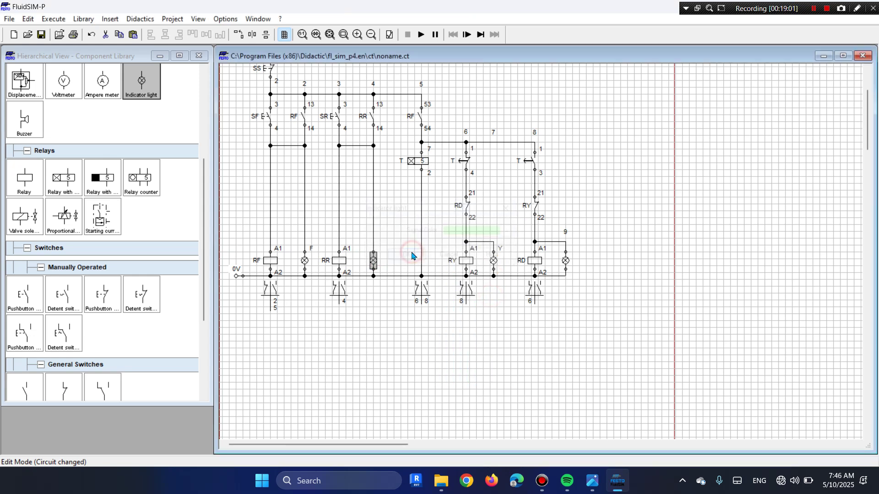
{"action": "double_click", "coordinate": [373, 256]}
{"action": "type", "text": "R"}
{"action": "key", "text": "Return"}
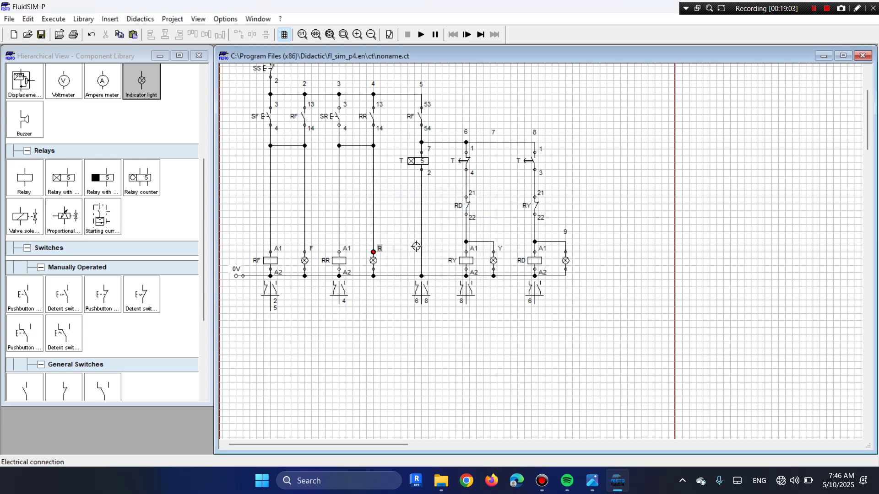
{"action": "left_click", "coordinate": [601, 142]}
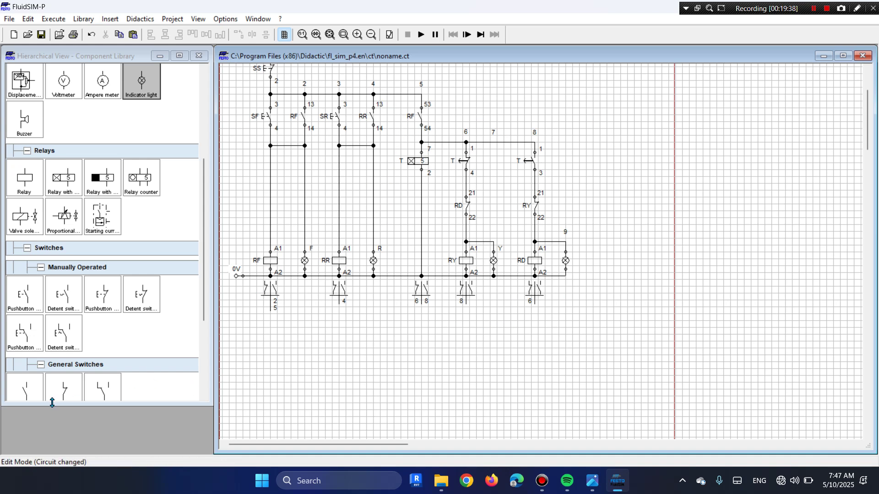
Place a make switch beside the RF contact feeding timer T, wire it in parallel with that contact and label it RR
{"action": "left_click_drag", "start_coordinate": [31, 394], "coordinate": [421, 94]}
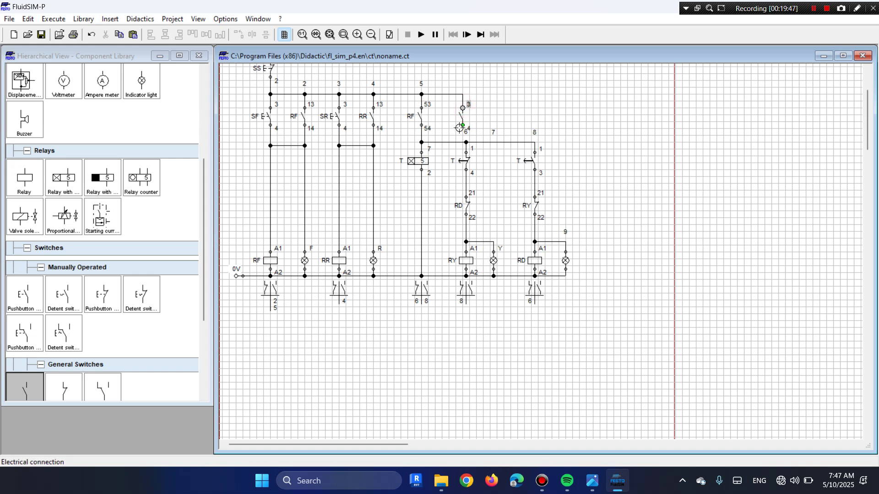
{"action": "left_click_drag", "start_coordinate": [462, 126], "coordinate": [466, 143]}
{"action": "left_click", "coordinate": [461, 119]}
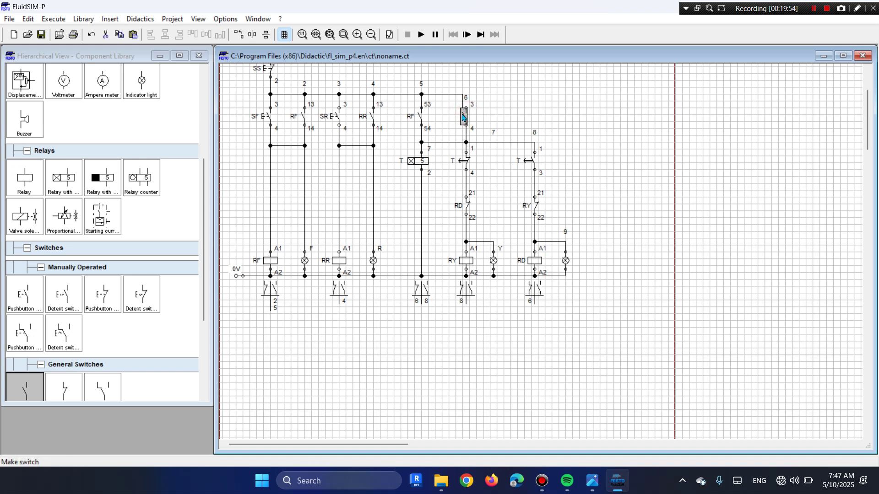
{"action": "left_click", "coordinate": [466, 99]}
{"action": "double_click", "coordinate": [463, 120]}
{"action": "type", "text": "RR"}
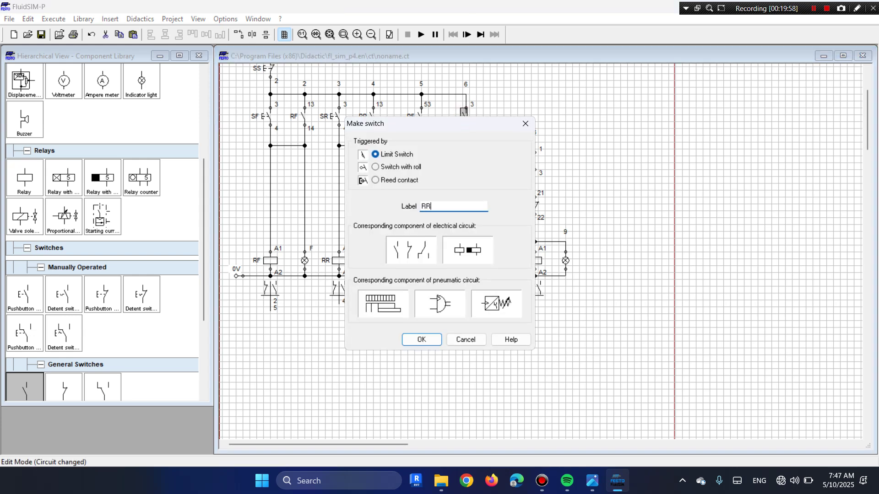
{"action": "key", "text": "Return"}
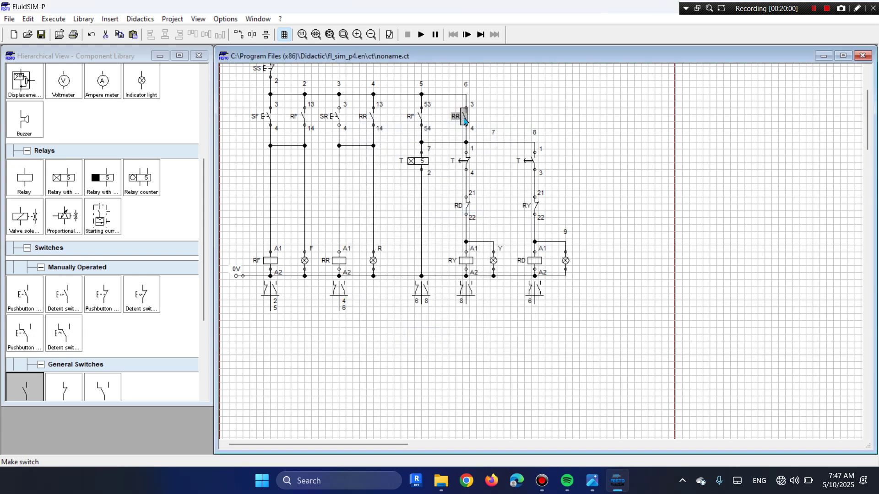
{"action": "left_click", "coordinate": [499, 112]}
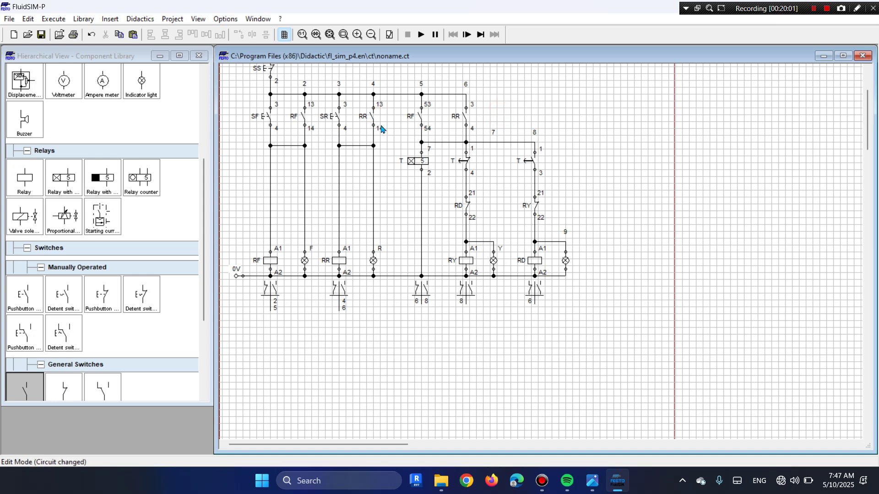
Designate the upper and lower connections of the new RR make switch 53 and 54
{"action": "double_click", "coordinate": [474, 107]}
{"action": "type", "text": "53"}
{"action": "key", "text": "Return"}
{"action": "double_click", "coordinate": [474, 131]}
{"action": "type", "text": "54"}
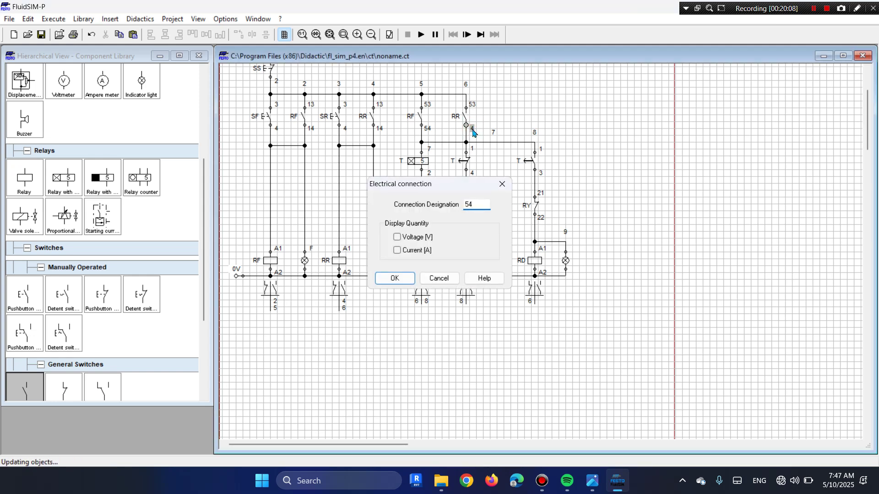
{"action": "key", "text": "Return"}
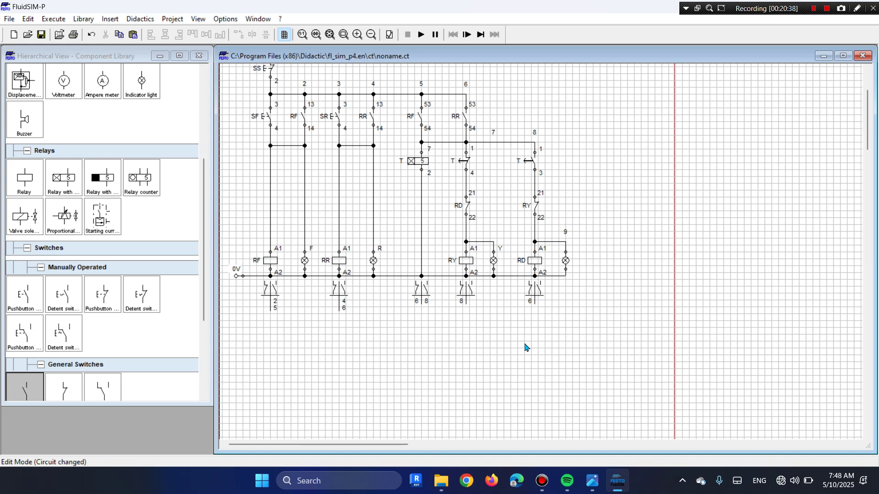
Start the simulation, actuate pushbutton SF and then SR, and reset the circuit with SS
{"action": "scroll", "coordinate": [525, 346], "scroll_direction": "down", "scroll_amount": 1}
{"action": "scroll", "coordinate": [525, 347], "scroll_direction": "up", "scroll_amount": 1}
{"action": "scroll", "coordinate": [525, 347], "scroll_direction": "up", "scroll_amount": 2}
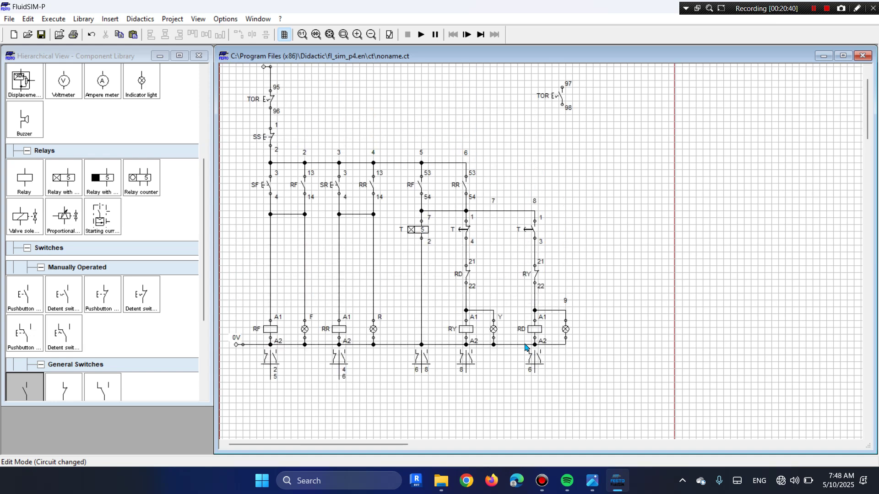
{"action": "left_click", "coordinate": [421, 35]}
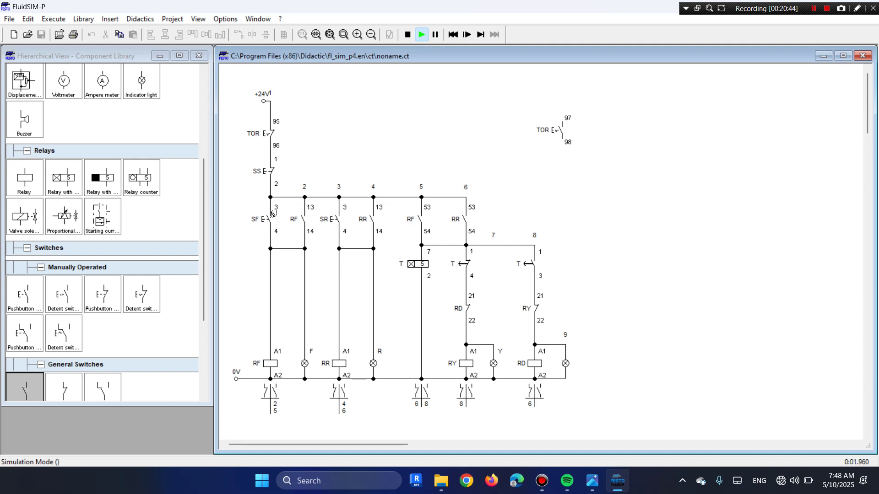
{"action": "left_click", "coordinate": [270, 215]}
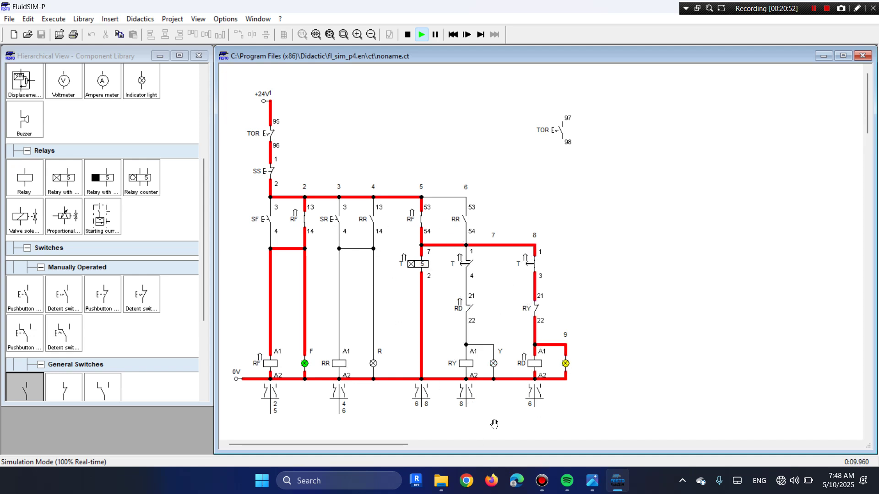
{"action": "left_click", "coordinate": [335, 215]}
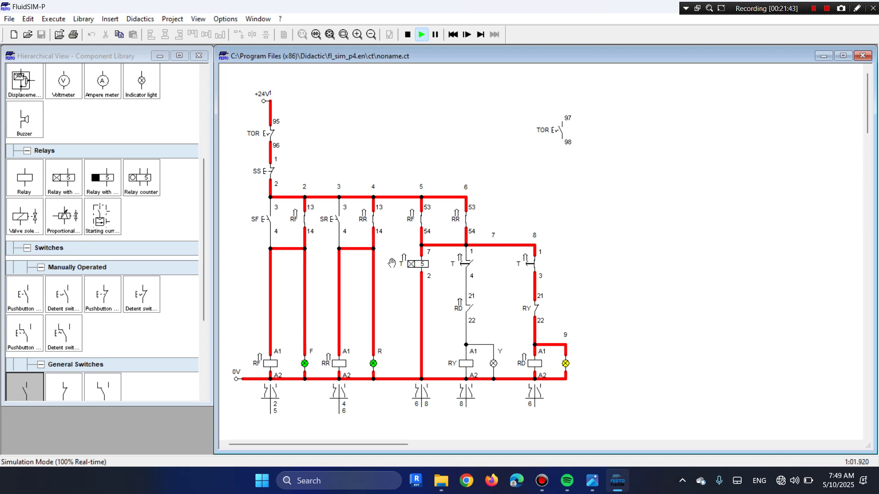
{"action": "left_click", "coordinate": [270, 169]}
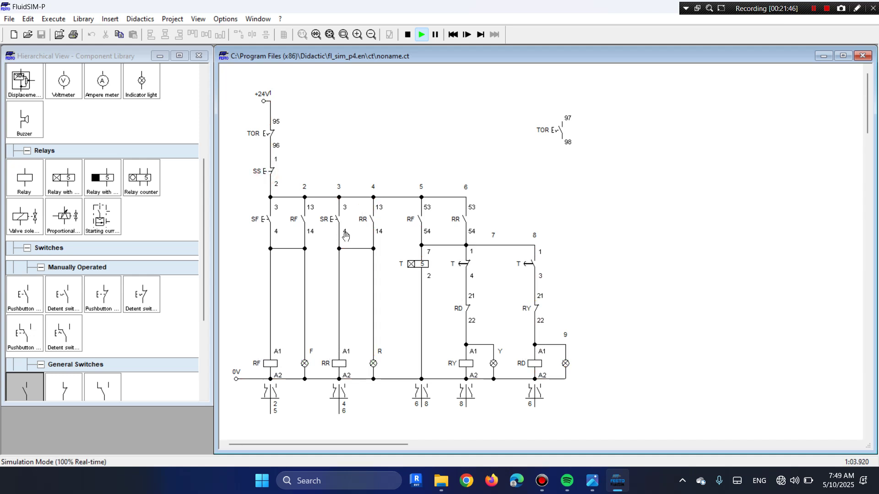
Test the reverse start by actuating SR and then SF, and reset the circuit with SS
{"action": "left_click", "coordinate": [338, 214]}
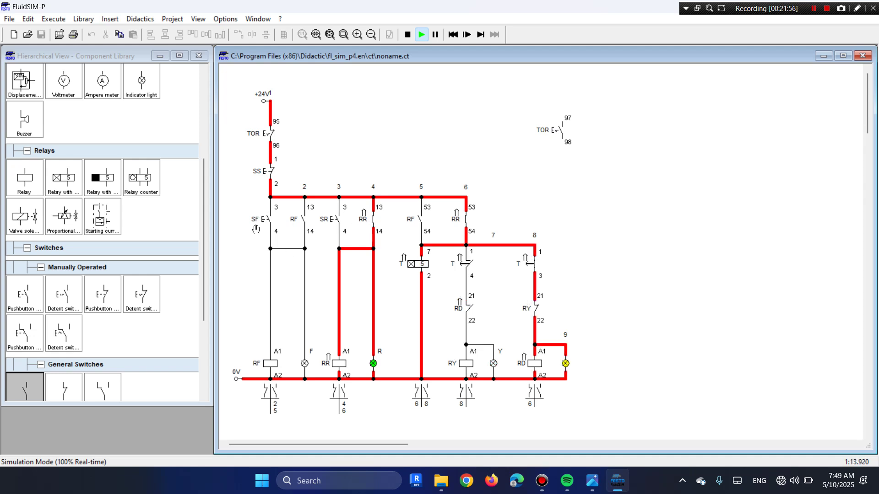
{"action": "left_click", "coordinate": [271, 215]}
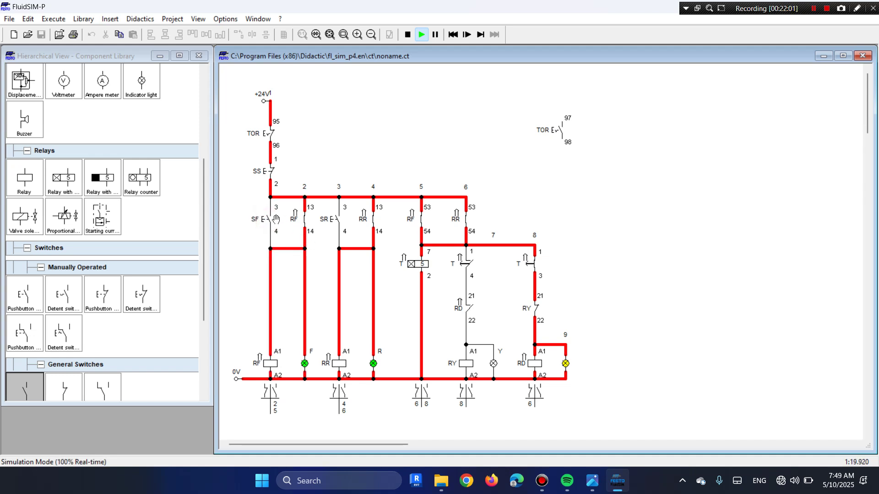
{"action": "left_click", "coordinate": [270, 167]}
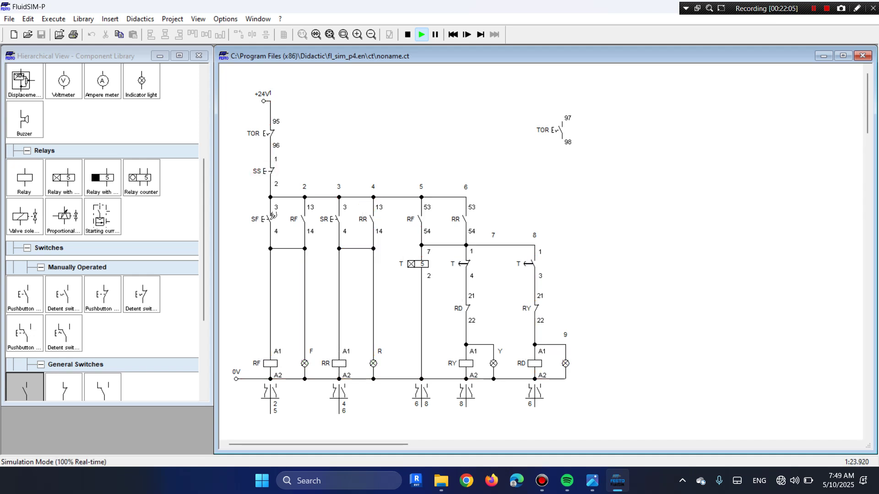
Actuate SF and then SR during the timer delay, and stop the simulation
{"action": "left_click", "coordinate": [272, 215]}
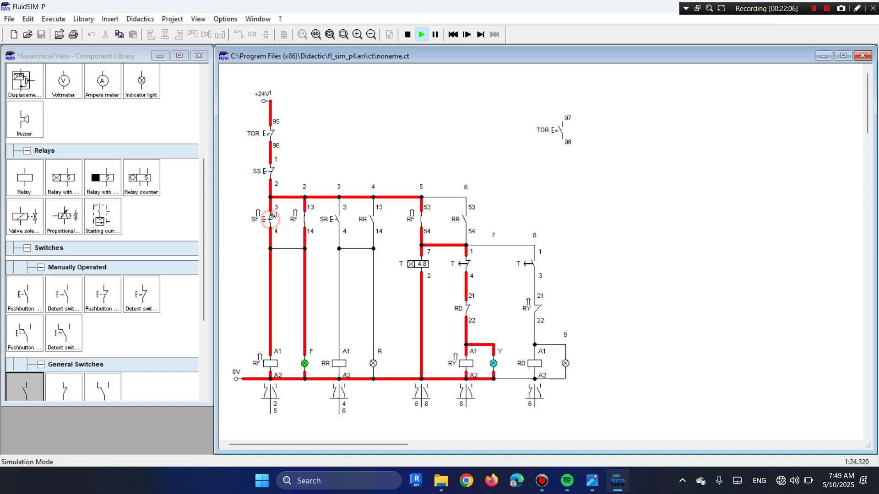
{"action": "left_click", "coordinate": [339, 215]}
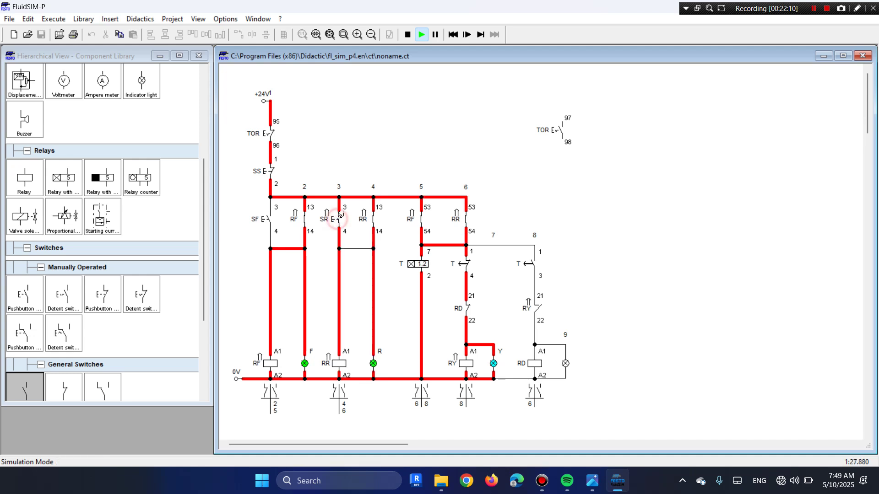
{"action": "left_click", "coordinate": [340, 215]}
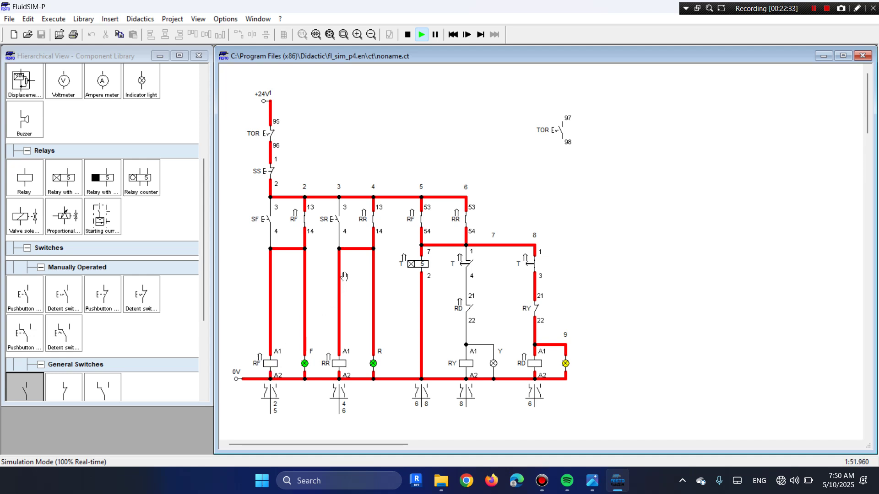
{"action": "left_click", "coordinate": [406, 35]}
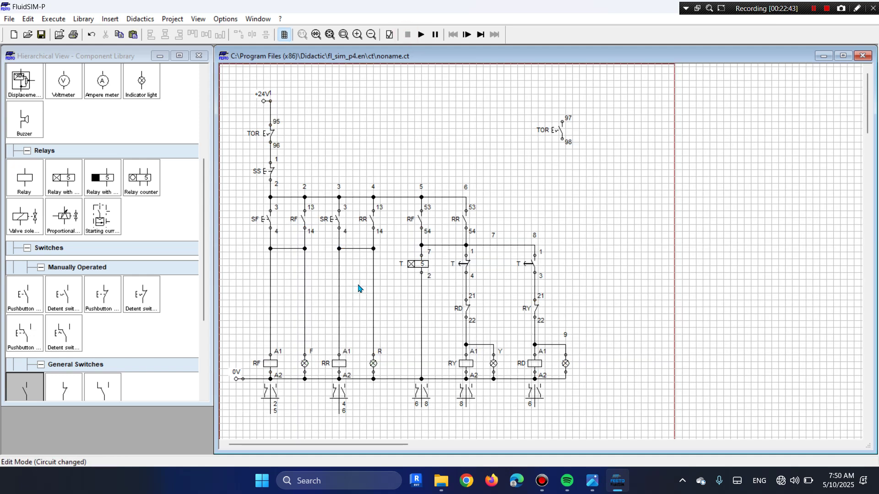
Delete the electrical lines feeding relay RR and indicator light R
{"action": "left_click", "coordinate": [373, 296]}
{"action": "key", "text": "Delete"}
{"action": "left_click", "coordinate": [338, 288]}
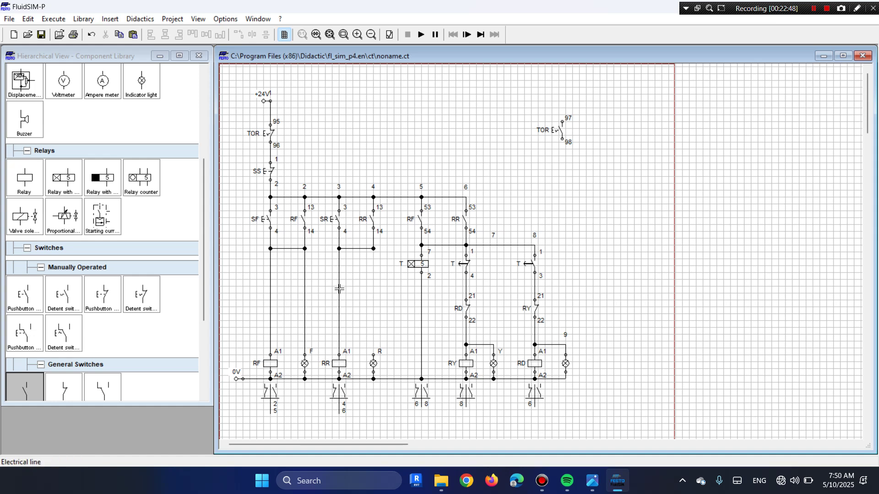
{"action": "left_click", "coordinate": [339, 289]}
{"action": "key", "text": "Delete"}
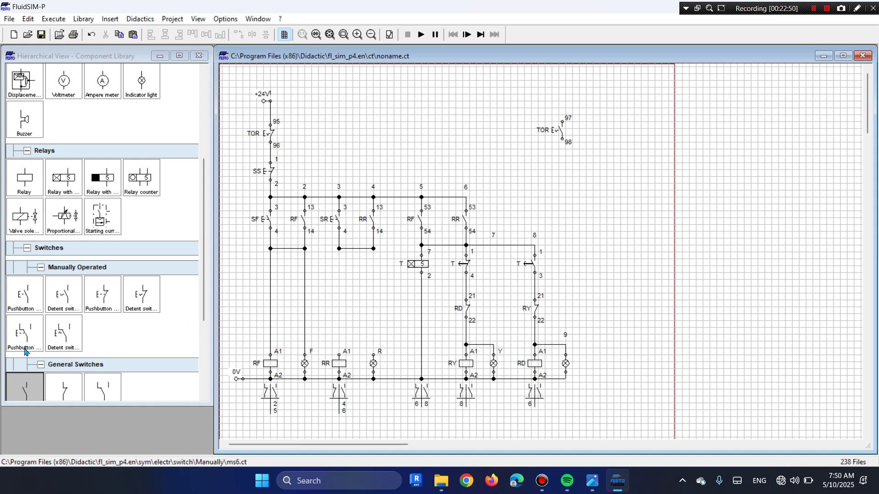
Place a break switch in each of the relay RR and light R branches and wire both in series
{"action": "mouse_move", "coordinate": [63, 387]}
{"action": "left_mouse_down"}
{"action": "mouse_move", "coordinate": [192, 333]}
{"action": "mouse_move", "coordinate": [380, 280]}
{"action": "mouse_move", "coordinate": [337, 294]}
{"action": "mouse_move", "coordinate": [339, 250]}
{"action": "left_mouse_up"}
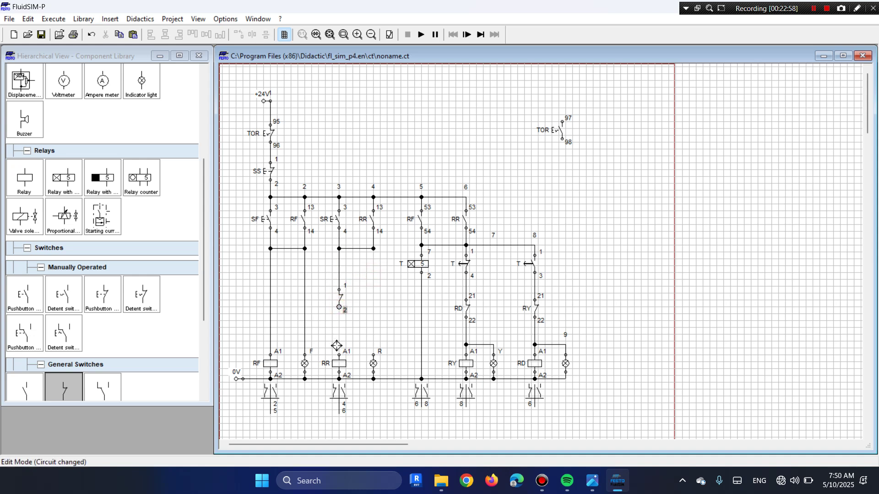
{"action": "left_click_drag", "start_coordinate": [69, 386], "coordinate": [373, 251]}
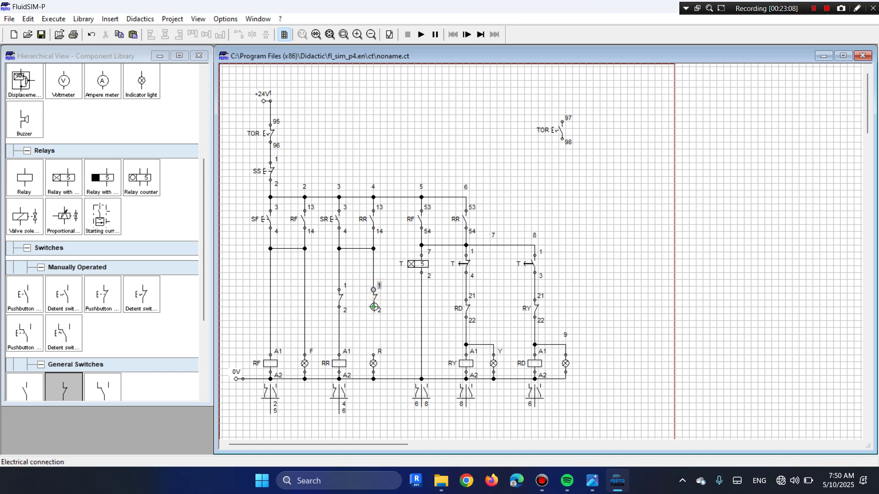
{"action": "left_click_drag", "start_coordinate": [373, 307], "coordinate": [373, 355]}
Label the break switches above relay RR and indicator light R as RF
{"action": "double_click", "coordinate": [343, 298]}
{"action": "type", "text": "RF"}
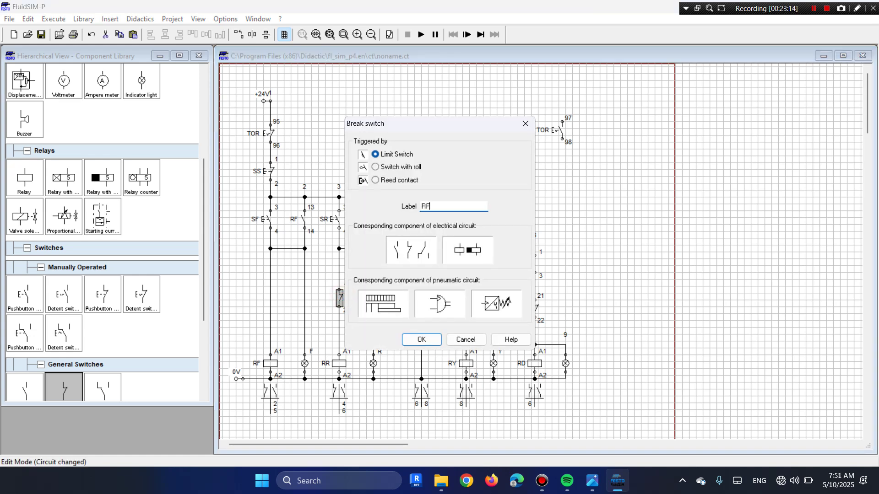
{"action": "key", "text": "Return"}
{"action": "double_click", "coordinate": [374, 299]}
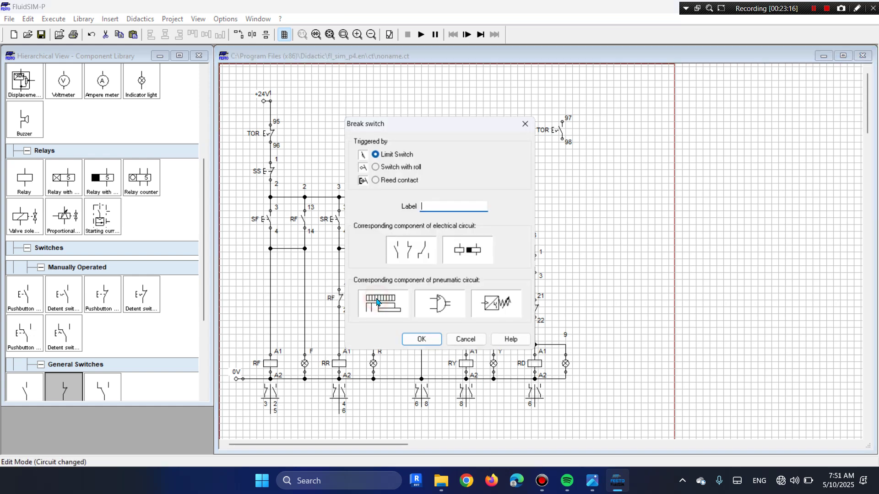
{"action": "type", "text": "RF"}
{"action": "key", "text": "Return"}
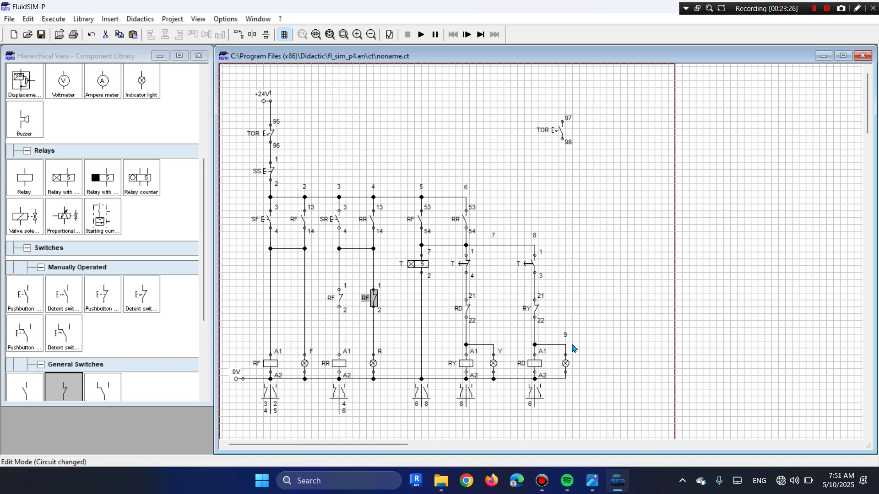
Designate the connections of the RF break switch above relay RR 21 and 22
{"action": "double_click", "coordinate": [341, 289]}
{"action": "type", "text": "21"}
{"action": "key", "text": "Return"}
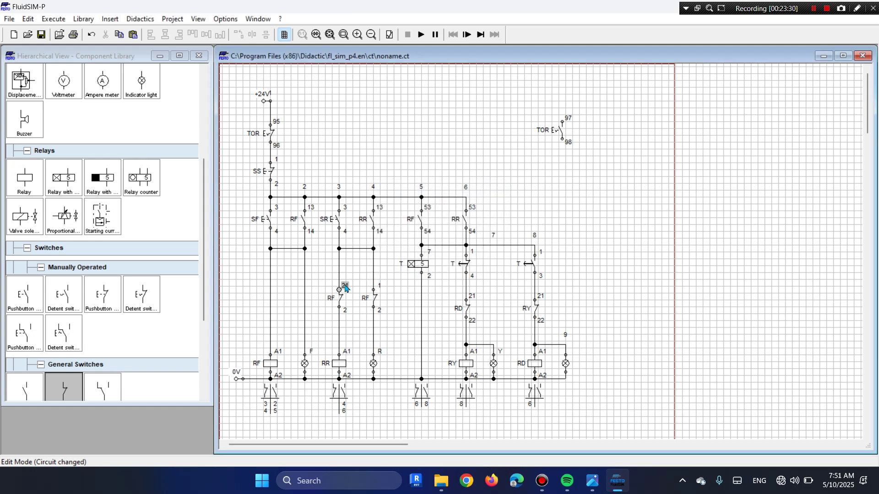
{"action": "double_click", "coordinate": [339, 307]}
{"action": "type", "text": "22"}
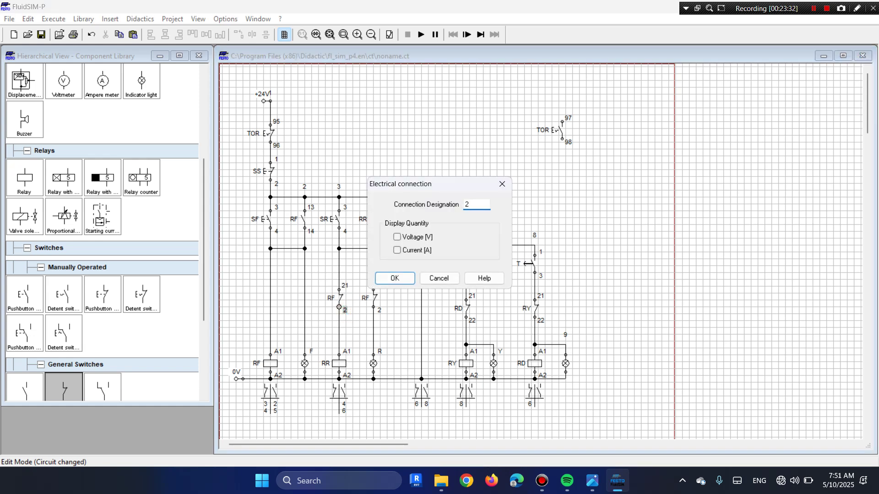
{"action": "key", "text": "Return"}
Designate the connections of the RF break switch above indicator light R 21 and 22
{"action": "double_click", "coordinate": [379, 288]}
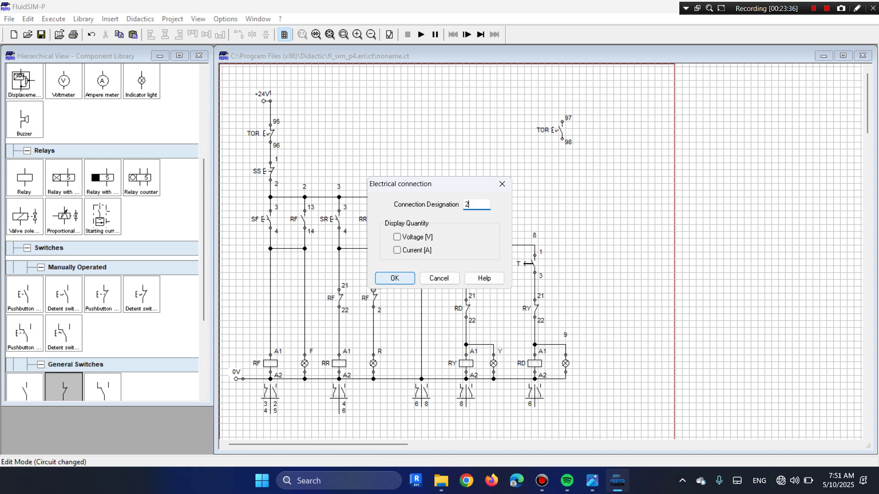
{"action": "key", "text": "Return"}
{"action": "double_click", "coordinate": [379, 311]}
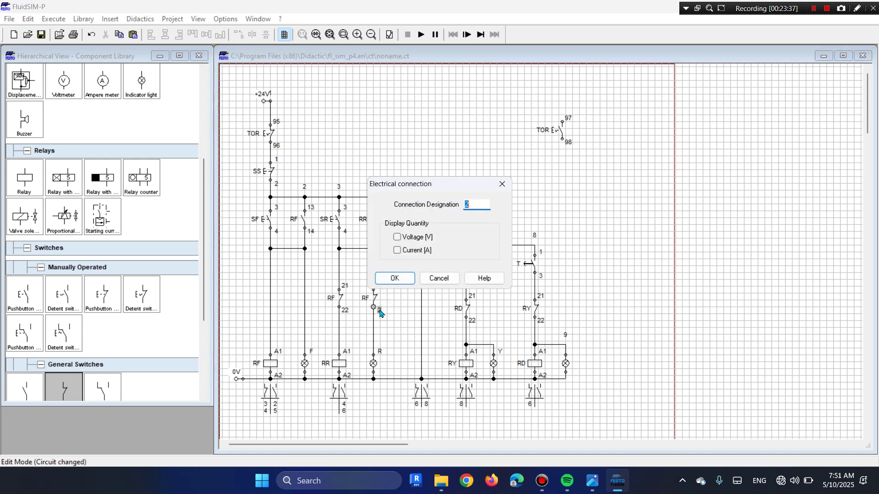
{"action": "type", "text": "22"}
{"action": "key", "text": "Return"}
{"action": "left_click", "coordinate": [394, 303]}
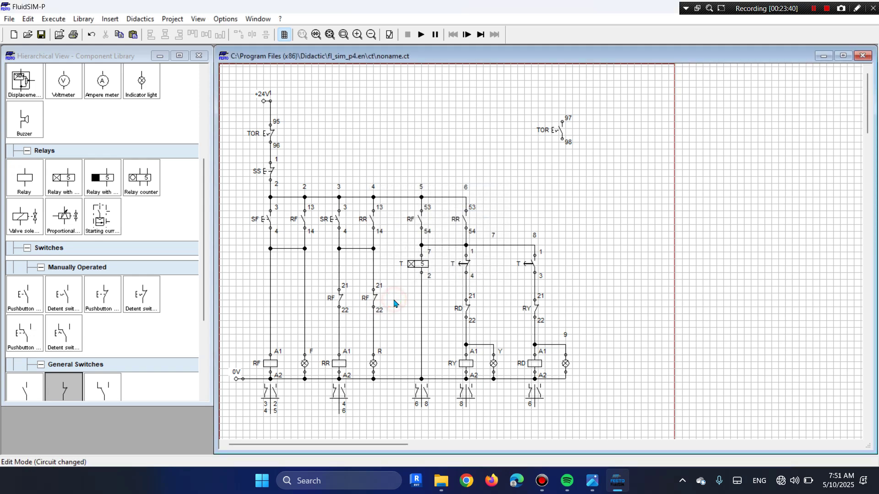
Delete the wires that run from the SF and RF make contacts' junctions down to relay RF and indicator light F
{"action": "left_click", "coordinate": [271, 302]}
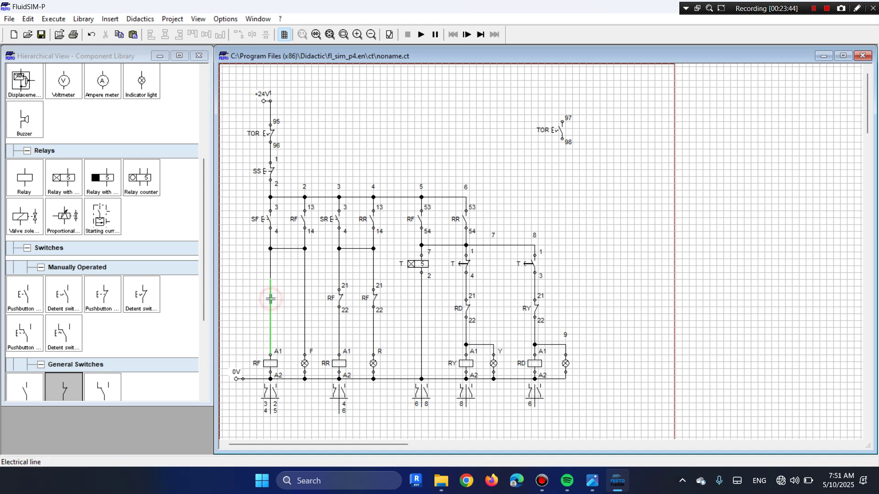
{"action": "key", "text": "Delete"}
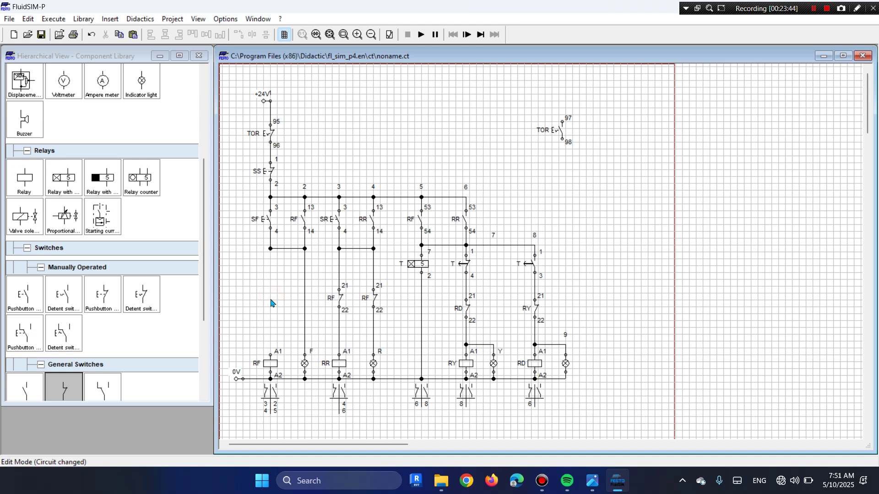
{"action": "left_click", "coordinate": [304, 302]}
{"action": "key", "text": "Delete"}
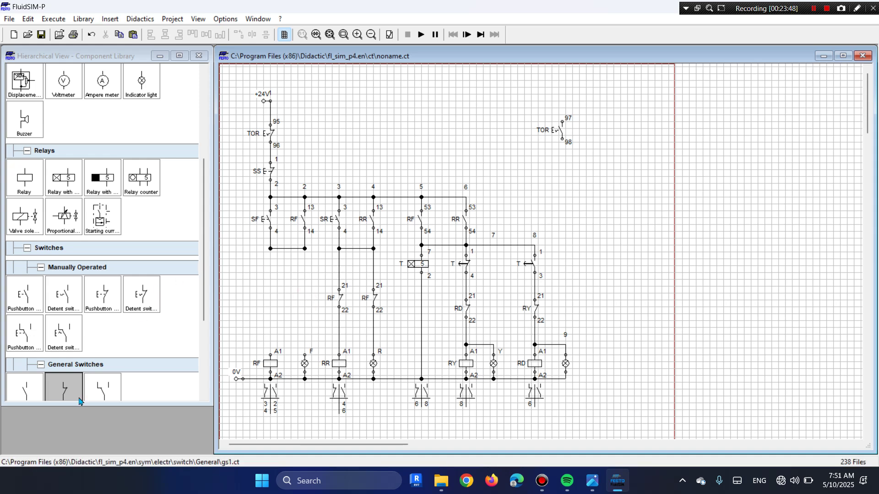
Place a break switch above relay RF, wire it in series between the SF junction and A1, and label it RR
{"action": "left_click_drag", "start_coordinate": [64, 386], "coordinate": [270, 299]}
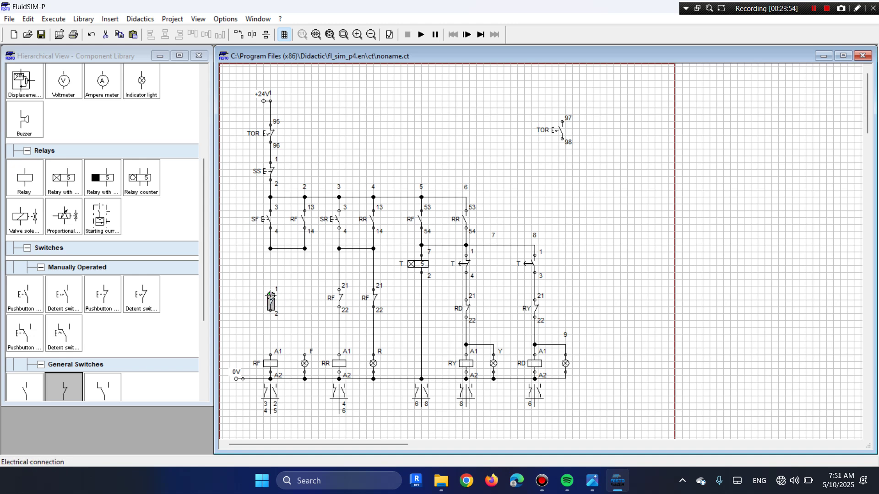
{"action": "left_click", "coordinate": [272, 304]}
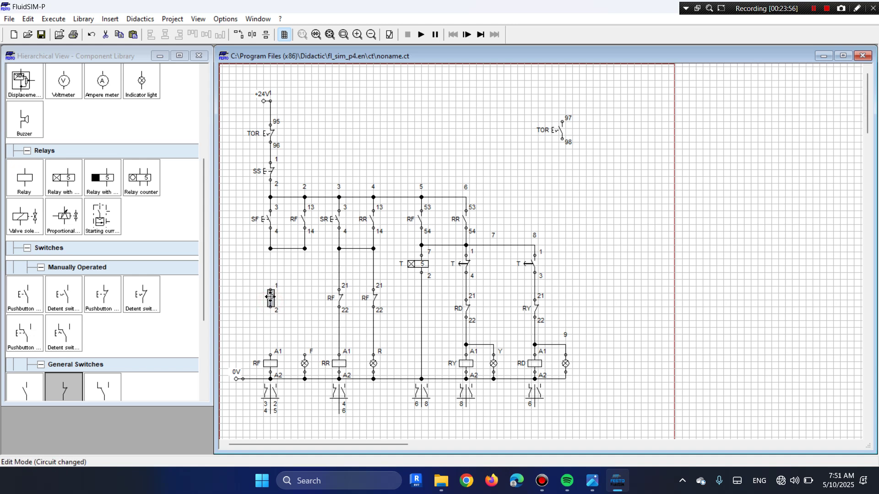
{"action": "left_click", "coordinate": [271, 289]}
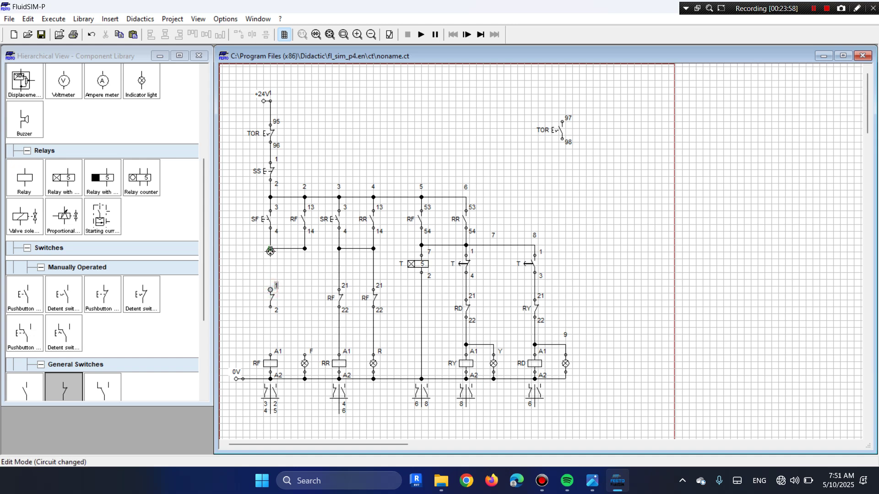
{"action": "left_click_drag", "start_coordinate": [270, 251], "coordinate": [271, 351]}
{"action": "left_click", "coordinate": [271, 307]}
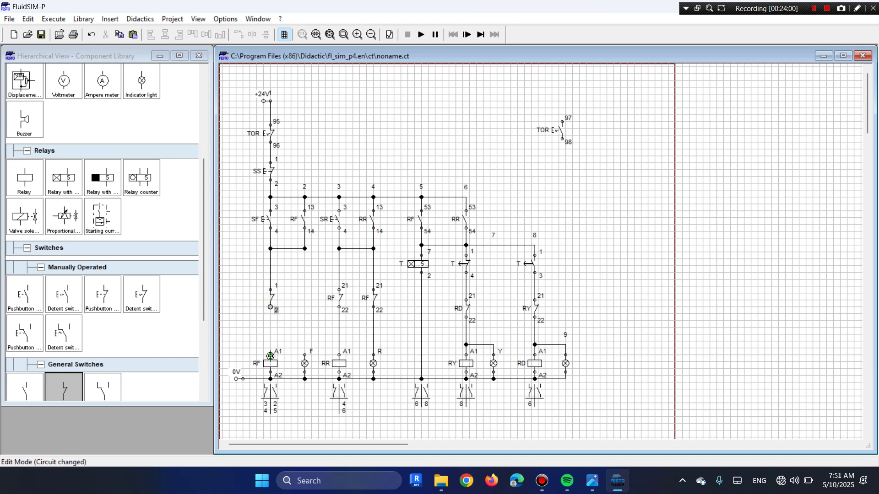
{"action": "double_click", "coordinate": [272, 302]}
{"action": "type", "text": "RR"}
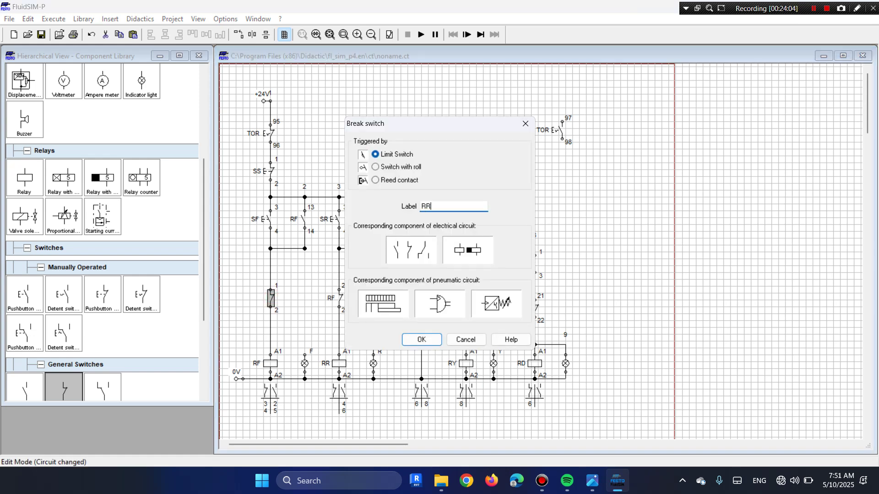
{"action": "key", "text": "Return"}
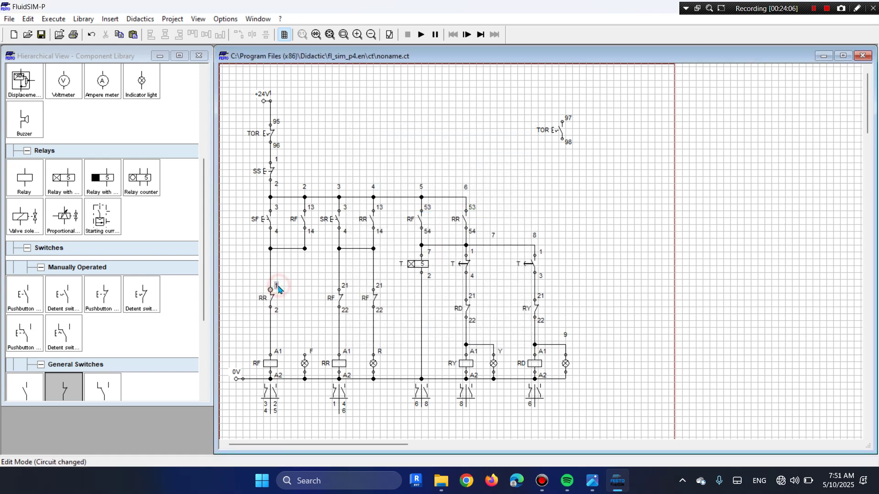
Place a break switch above indicator light F, wire it in series in that branch, and label it RR
{"action": "left_click_drag", "start_coordinate": [69, 388], "coordinate": [303, 300]}
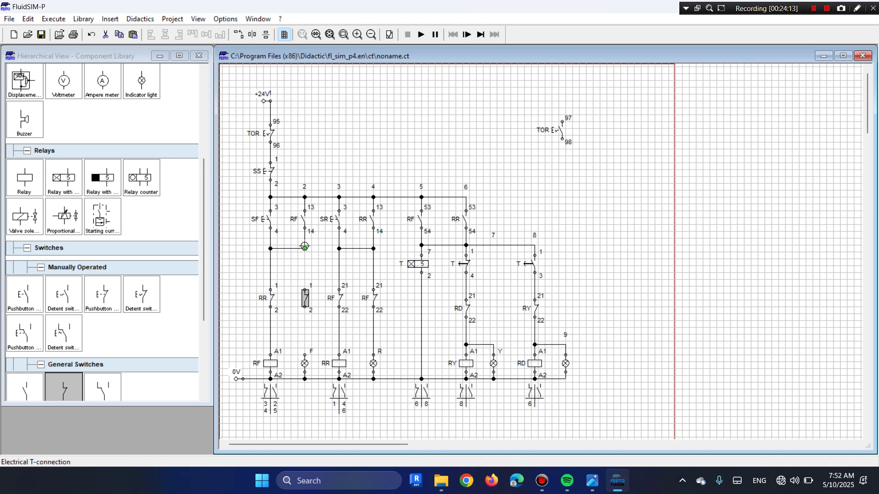
{"action": "left_click_drag", "start_coordinate": [305, 290], "coordinate": [305, 249]}
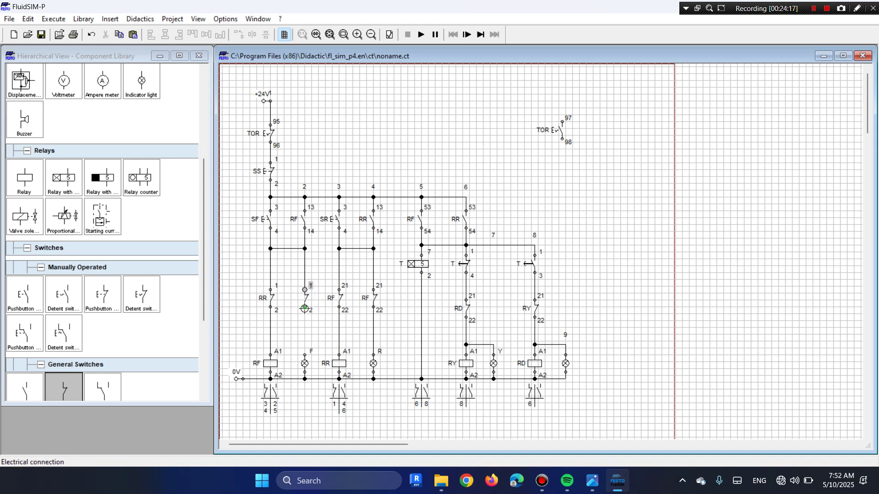
{"action": "left_click_drag", "start_coordinate": [305, 307], "coordinate": [305, 355]}
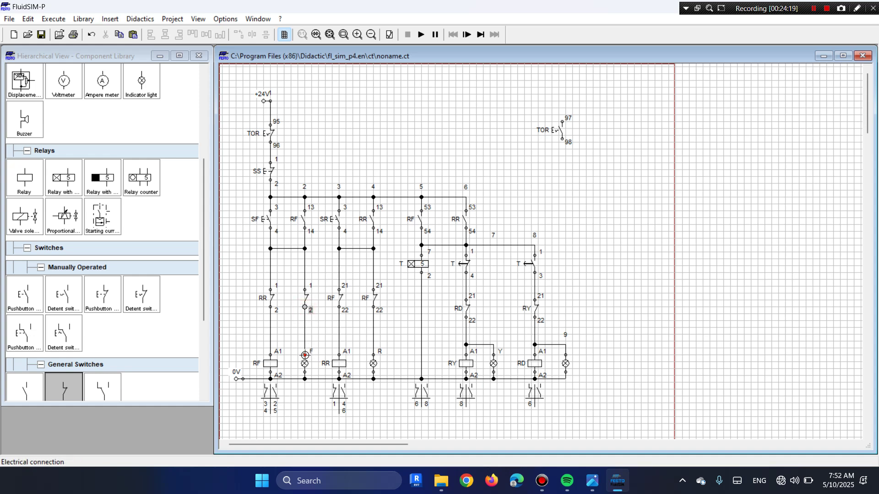
{"action": "double_click", "coordinate": [306, 302]}
{"action": "type", "text": "RR"}
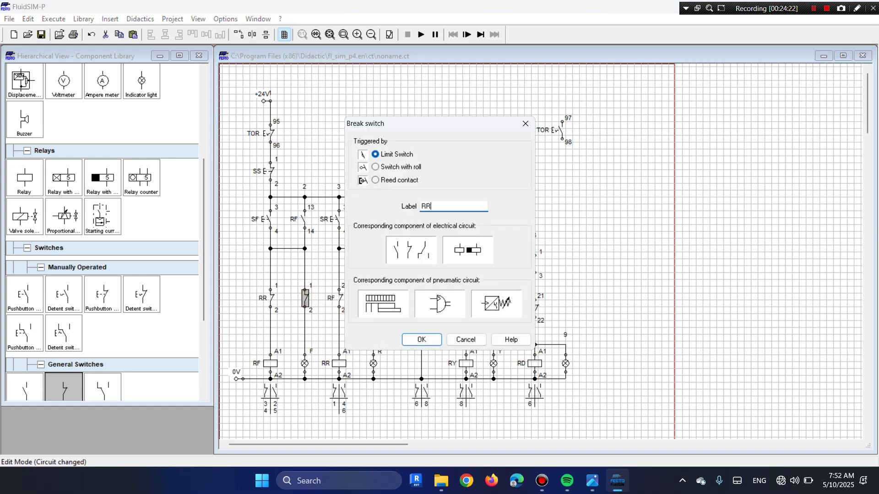
{"action": "key", "text": "Return"}
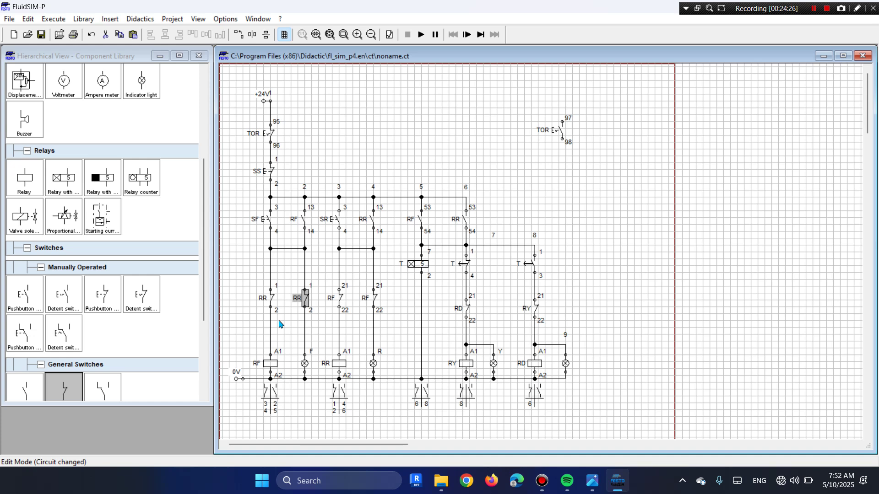
Designate the connections of the RR break switch above relay RF 21 and 22
{"action": "double_click", "coordinate": [276, 288]}
{"action": "type", "text": "21"}
{"action": "key", "text": "Return"}
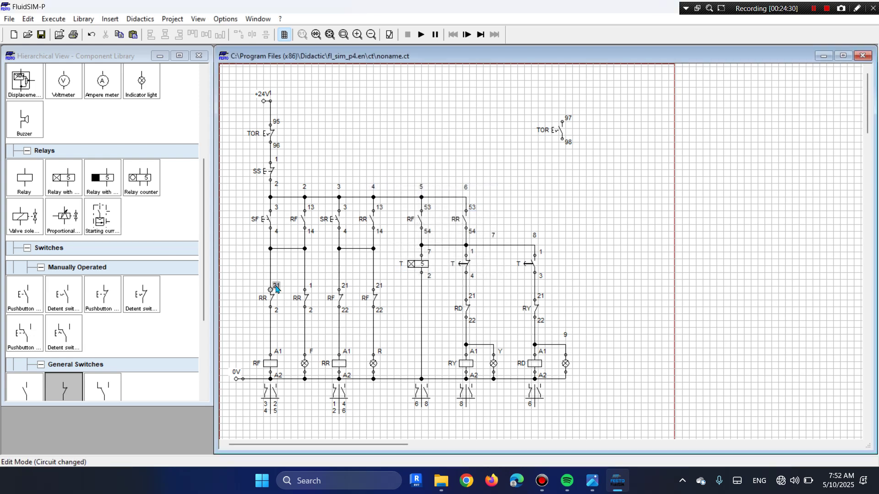
{"action": "double_click", "coordinate": [276, 311]}
{"action": "type", "text": "22"}
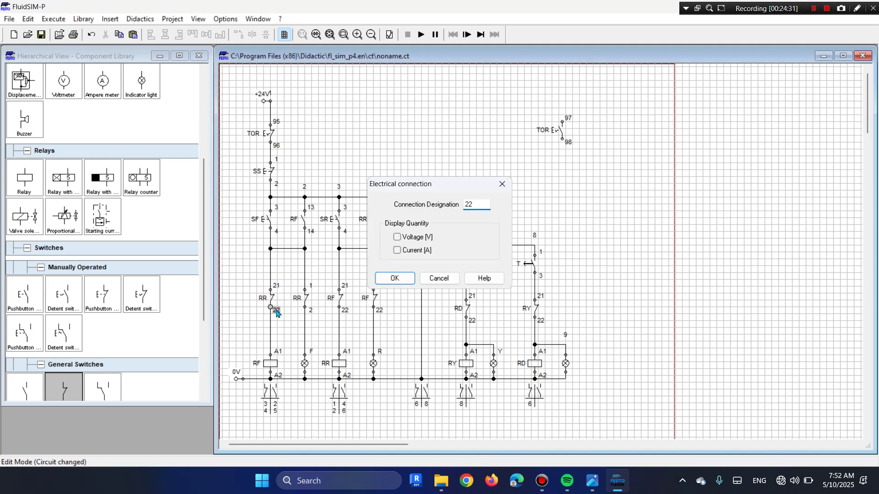
{"action": "key", "text": "Return"}
Designate the connections of the RR break switch above indicator light F 21 and 22
{"action": "double_click", "coordinate": [310, 287]}
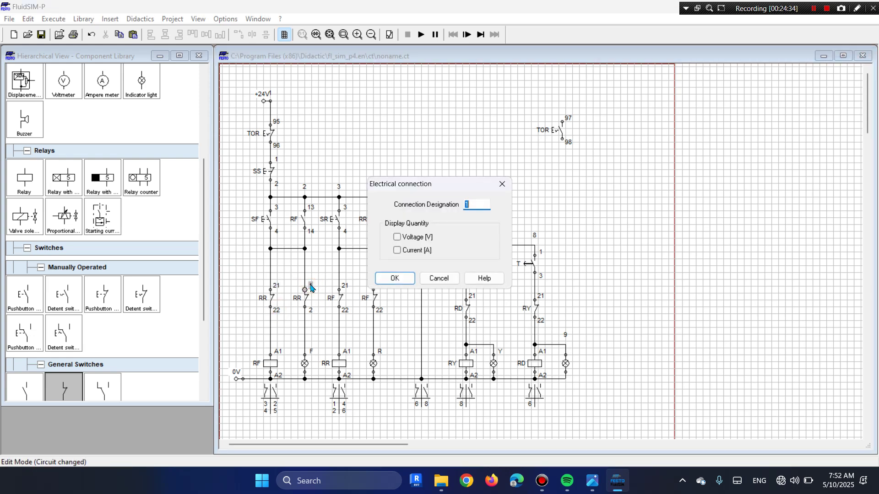
{"action": "type", "text": "21"}
{"action": "key", "text": "Return"}
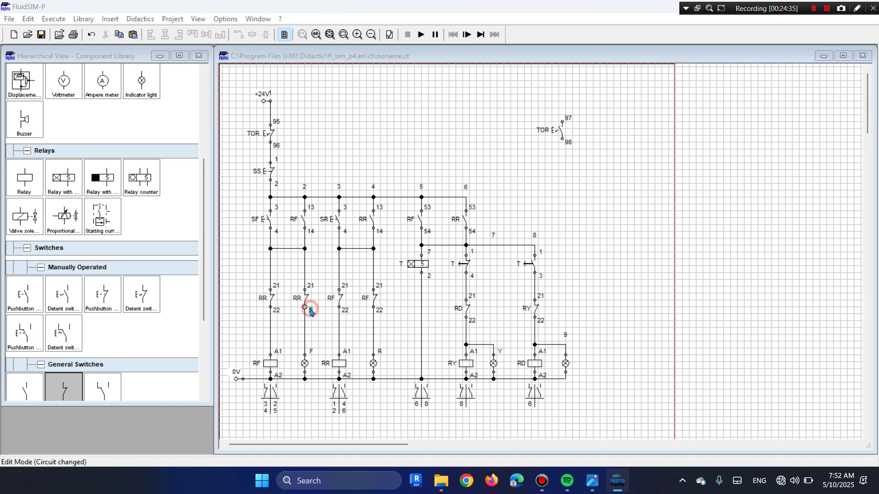
{"action": "double_click", "coordinate": [309, 313]}
{"action": "type", "text": "22"}
{"action": "key", "text": "Return"}
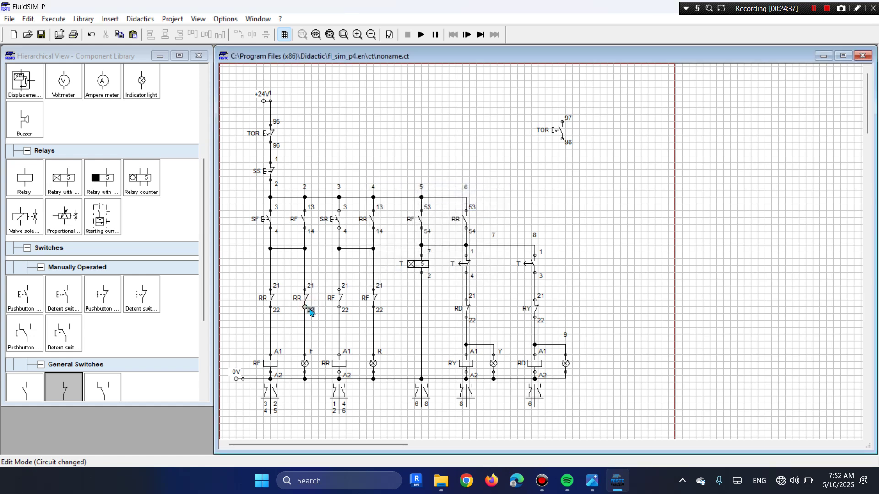
{"action": "left_click", "coordinate": [362, 331]}
Move the TOR make switch beyond the last branch and wire its connection 97 to the +24V line above the TOR break switch
{"action": "left_click", "coordinate": [564, 123]}
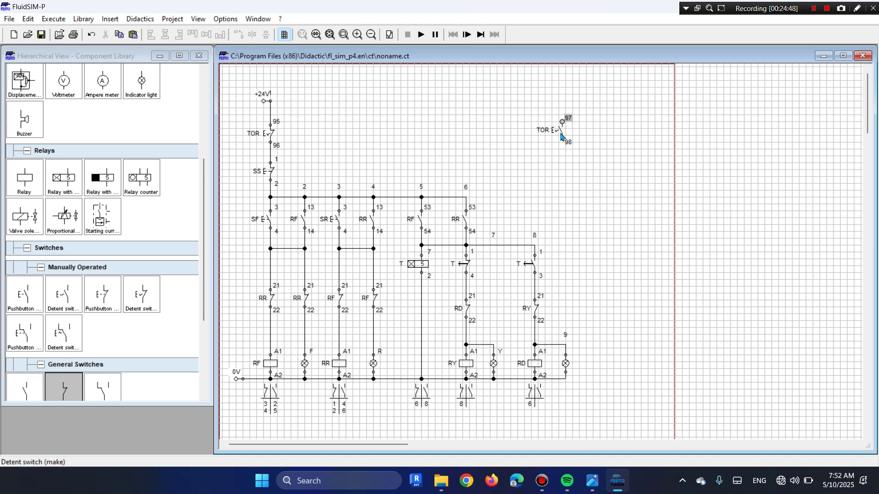
{"action": "left_click", "coordinate": [562, 132]}
{"action": "left_click_drag", "start_coordinate": [562, 133], "coordinate": [583, 136]}
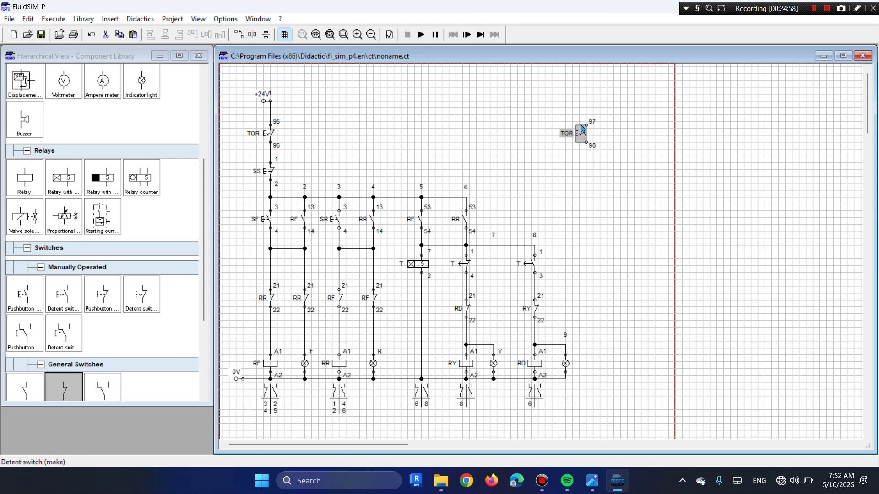
{"action": "left_click", "coordinate": [583, 124]}
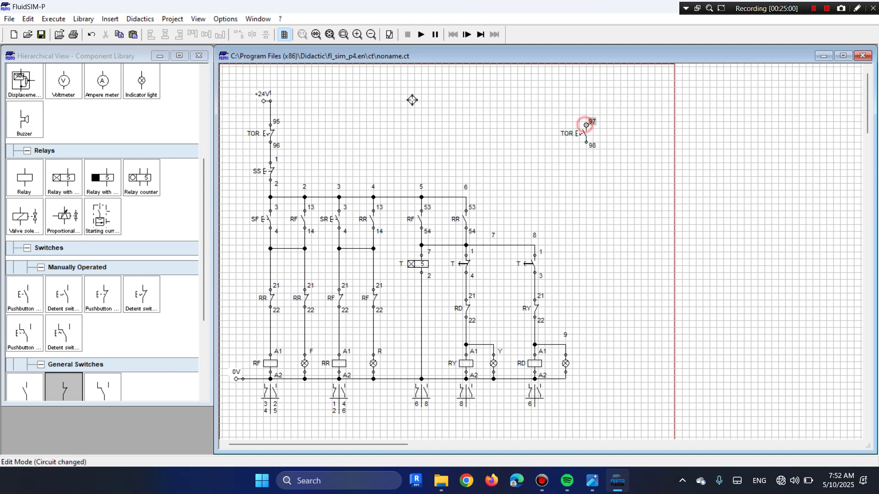
{"action": "left_click_drag", "start_coordinate": [270, 116], "coordinate": [270, 115]}
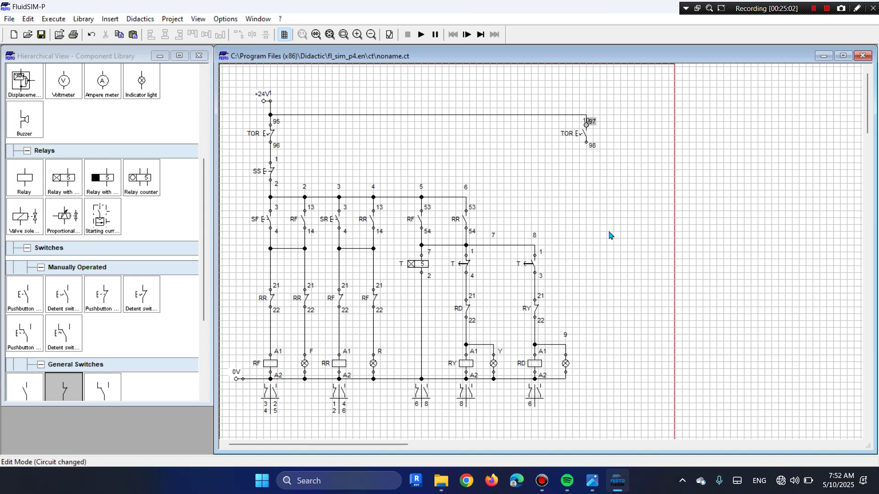
Place an indicator light below the TOR make switch and wire it between connection 98 and the 0V line
{"action": "left_click_drag", "start_coordinate": [142, 83], "coordinate": [589, 365]}
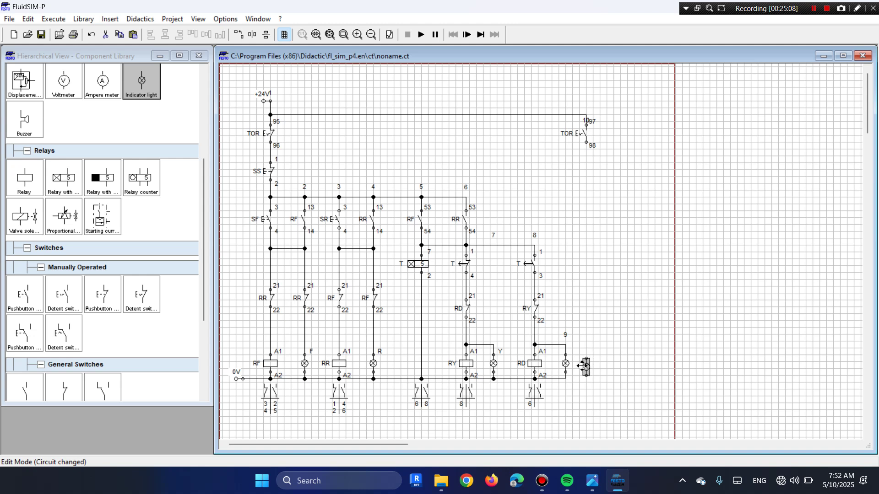
{"action": "left_click_drag", "start_coordinate": [585, 363], "coordinate": [586, 143]}
{"action": "left_click_drag", "start_coordinate": [586, 372], "coordinate": [565, 372]}
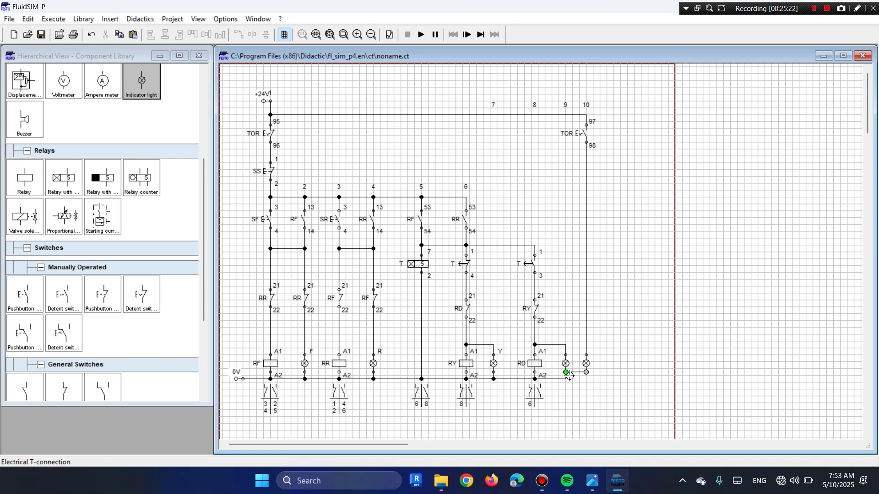
{"action": "left_click_drag", "start_coordinate": [569, 375], "coordinate": [575, 375]}
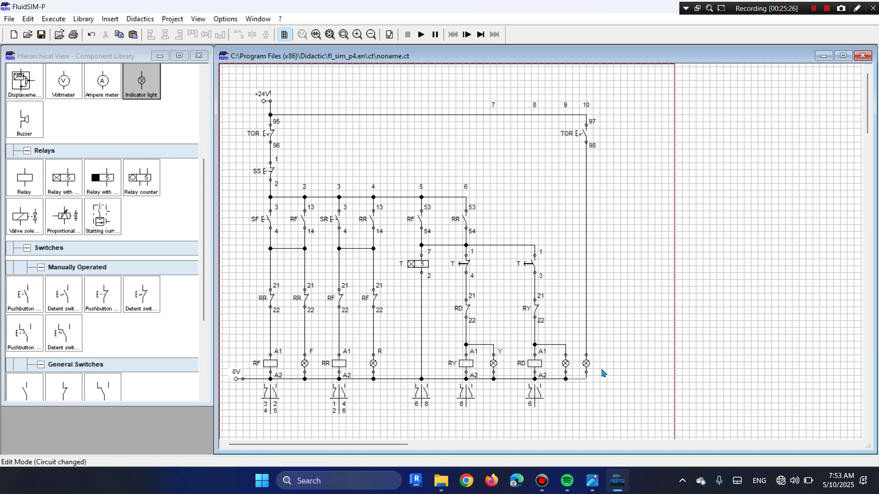
Set the signal color of the indicator light below the TOR make switch to red and designate its upper connection OVL
{"action": "double_click", "coordinate": [586, 363]}
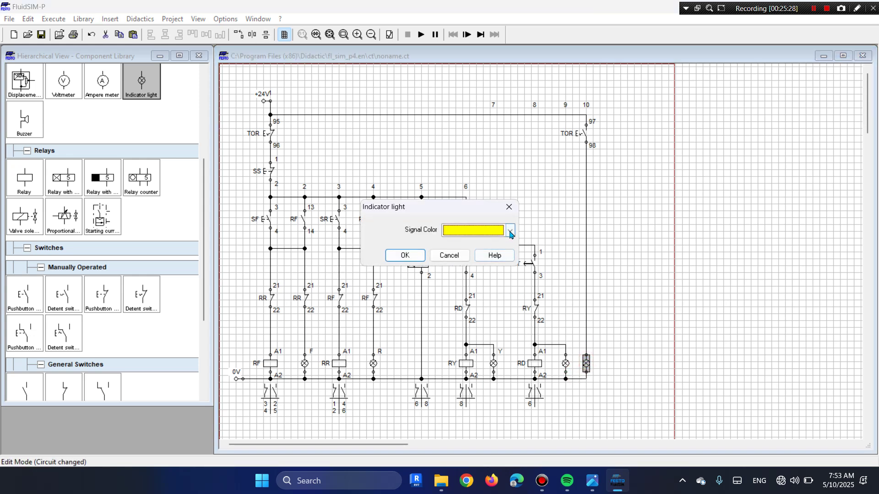
{"action": "left_click", "coordinate": [511, 233]}
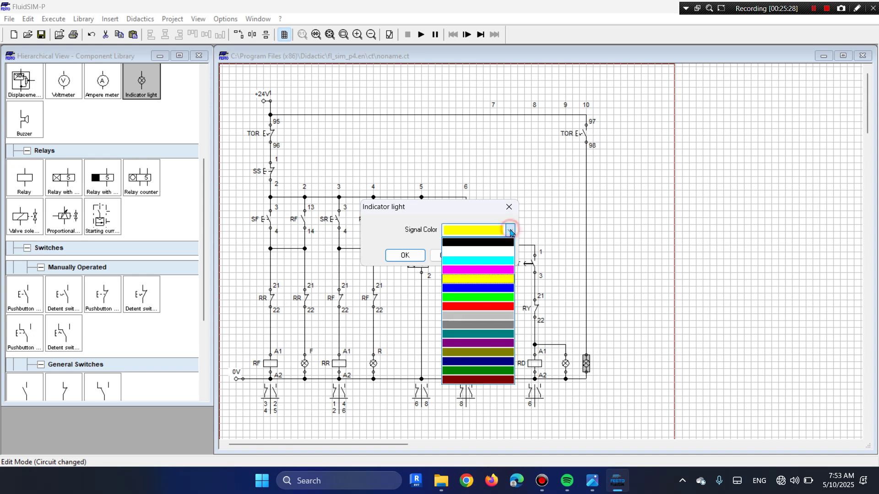
{"action": "left_click", "coordinate": [500, 306]}
{"action": "key", "text": "Return"}
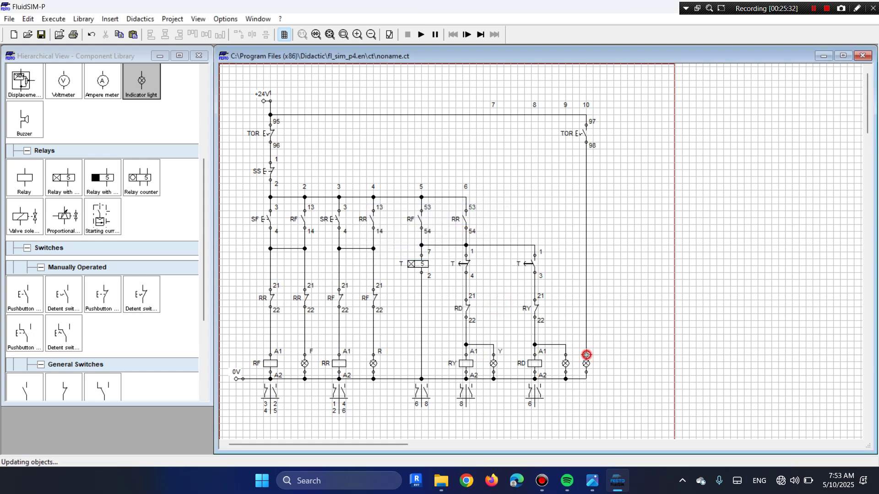
{"action": "double_click", "coordinate": [586, 355]}
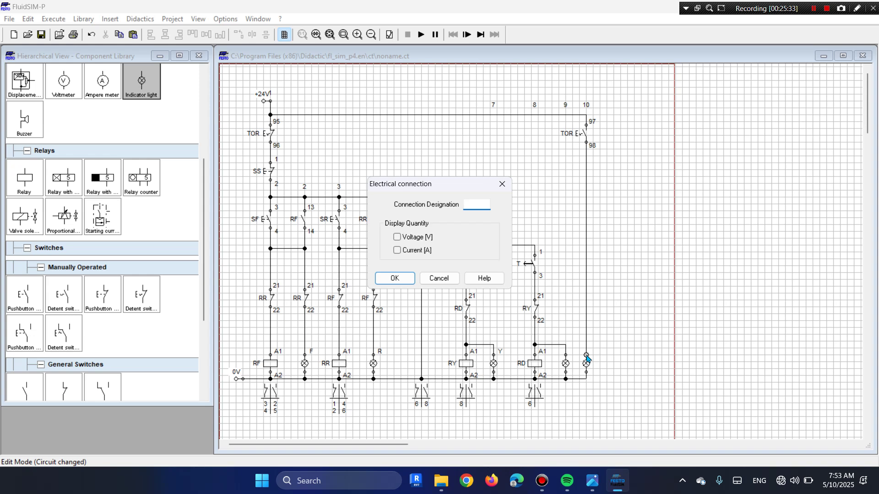
{"action": "key", "text": "Return"}
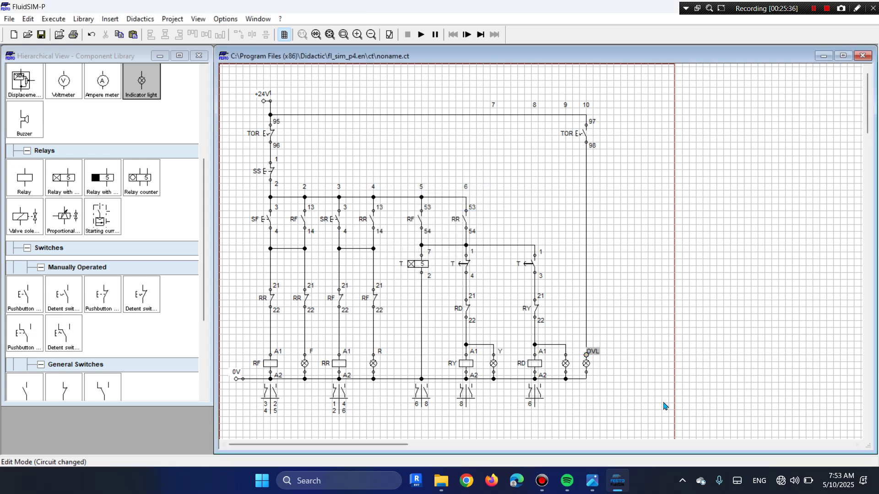
{"action": "left_click_drag", "start_coordinate": [595, 354], "coordinate": [605, 348]}
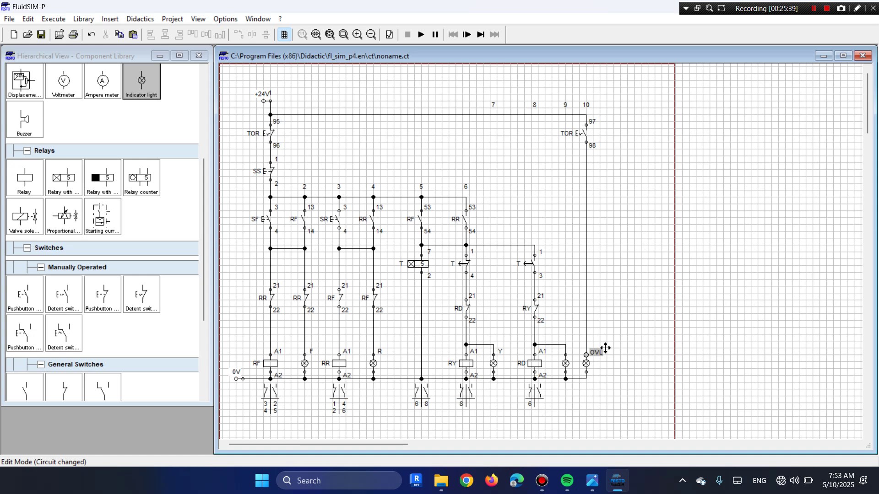
Set the signal color of the indicator light beside relay RD to magenta and designate its upper connection D
{"action": "double_click", "coordinate": [565, 365]}
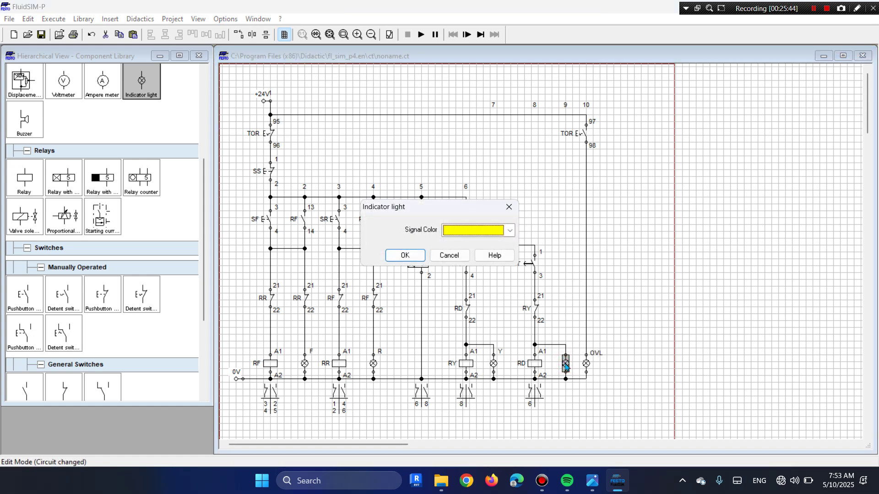
{"action": "left_click", "coordinate": [510, 230]}
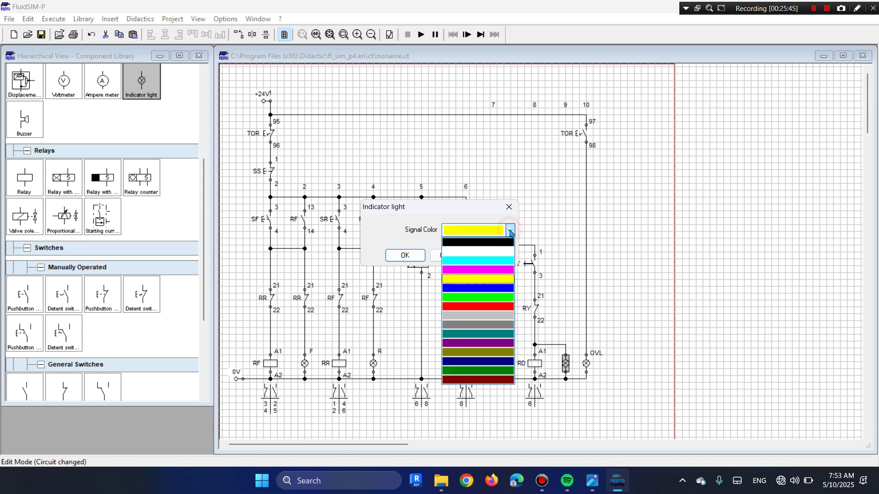
{"action": "left_click", "coordinate": [486, 273]}
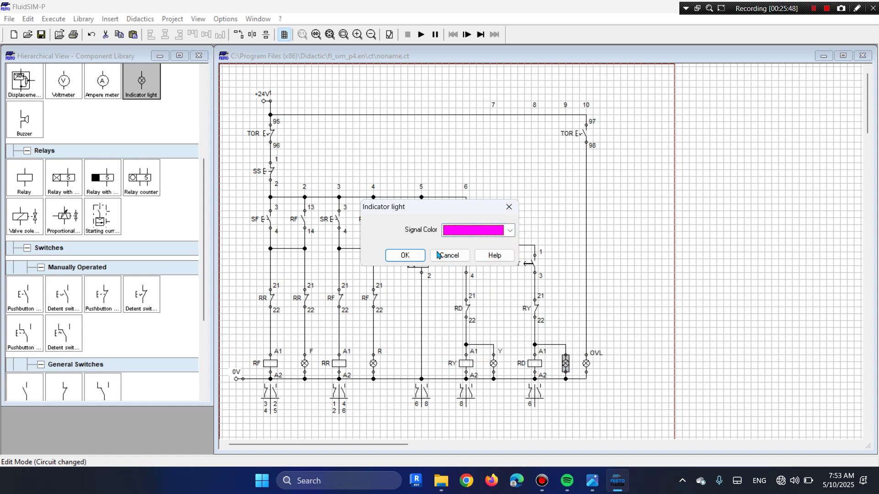
{"action": "left_click", "coordinate": [415, 255]}
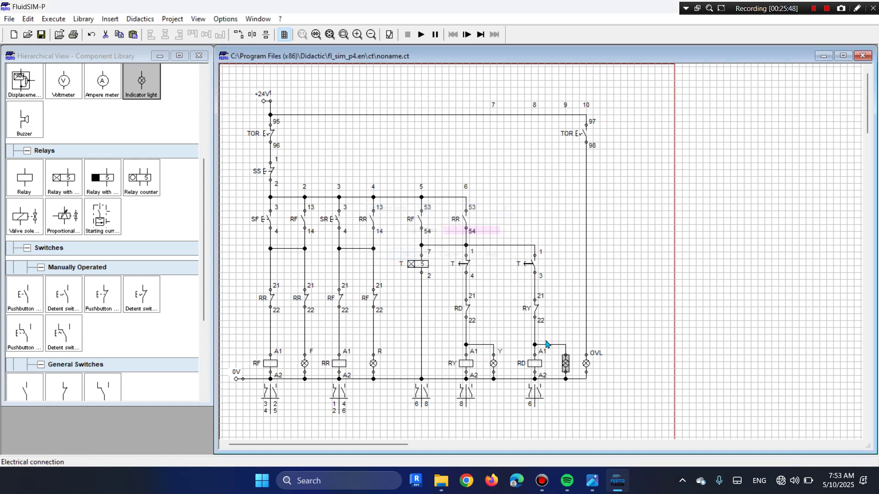
{"action": "double_click", "coordinate": [566, 355]}
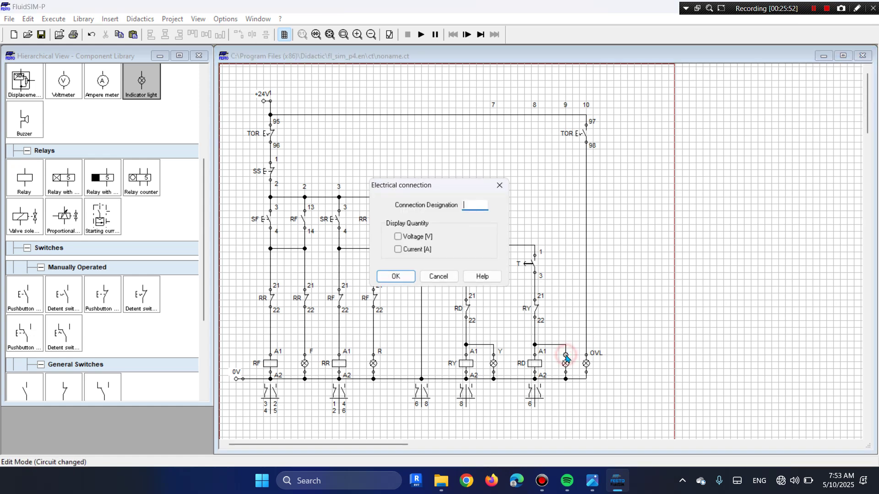
{"action": "type", "text": "D"}
{"action": "key", "text": "Return"}
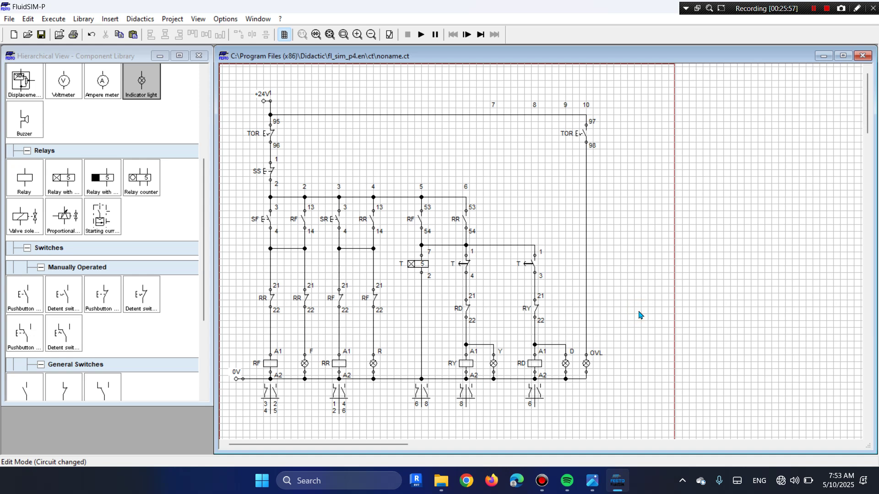
Simulate the circuit: start forward with SF, try reversing with SR, and trip and reset the TOR overload switch
{"action": "left_click", "coordinate": [421, 35]}
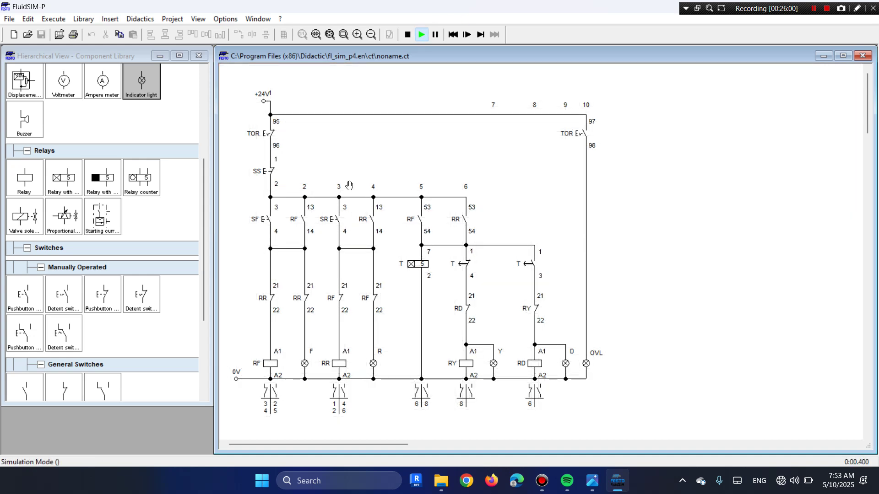
{"action": "left_click", "coordinate": [271, 211]}
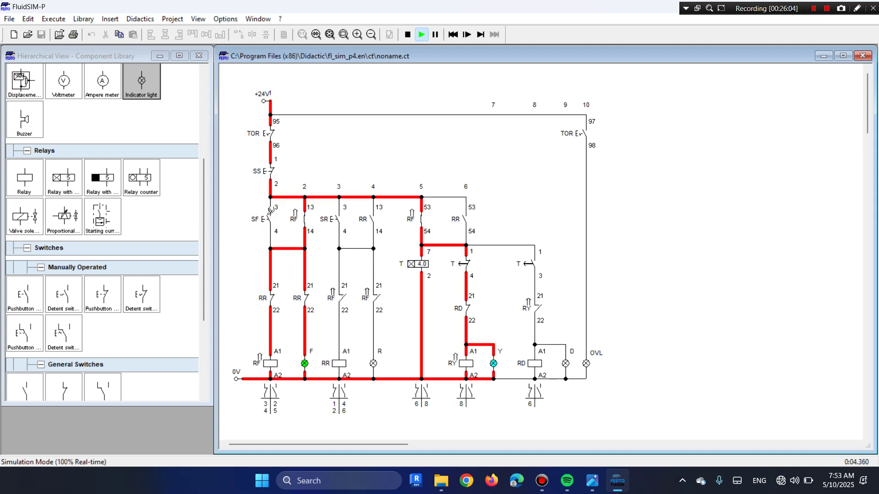
{"action": "left_click", "coordinate": [336, 218]}
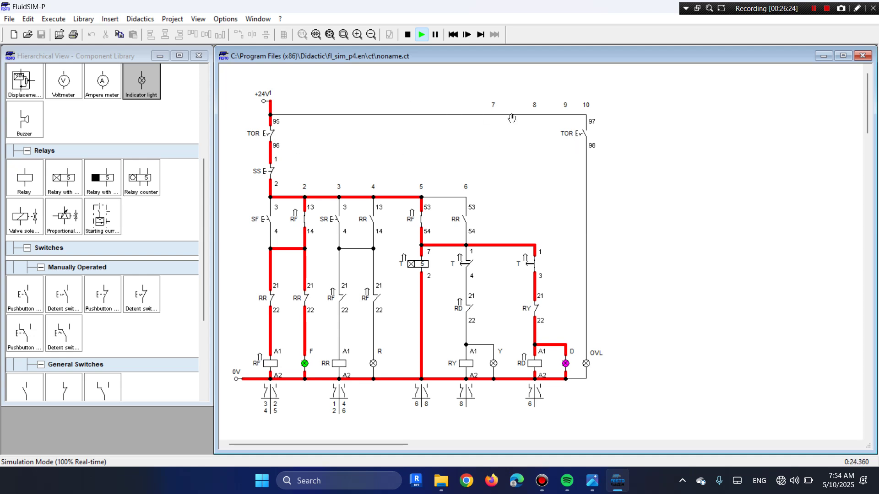
{"action": "left_click", "coordinate": [273, 133]}
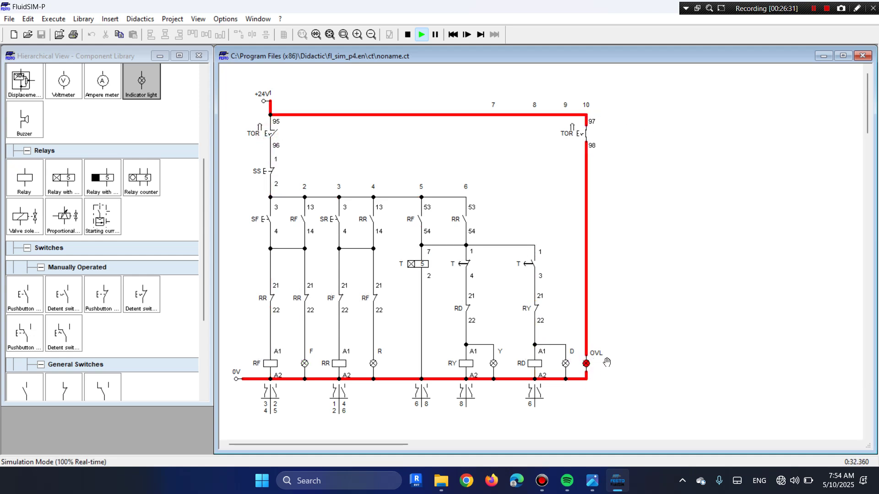
{"action": "left_click", "coordinate": [273, 133]}
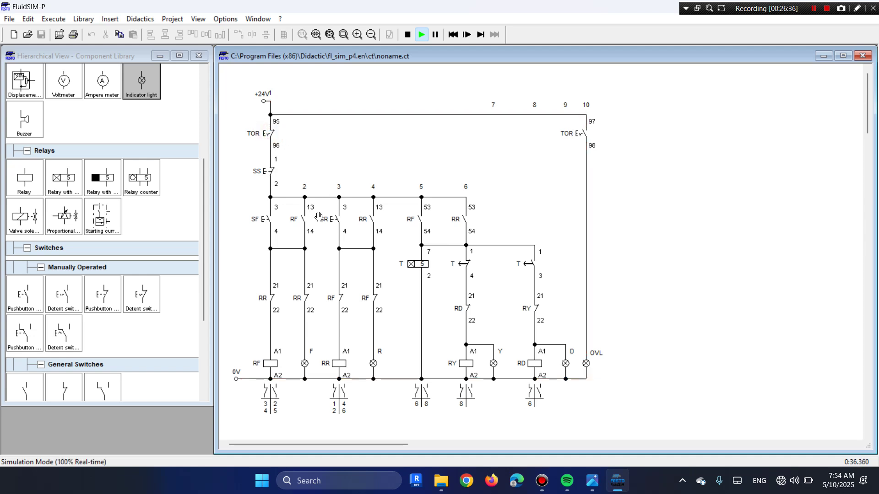
Test reverse running by actuating SR, try SF several times while it runs, and stop the simulation
{"action": "left_click", "coordinate": [341, 215]}
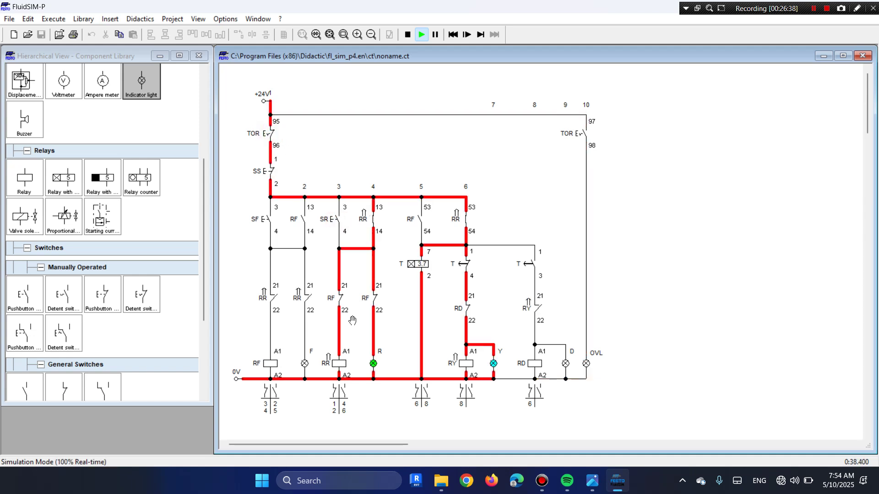
{"action": "left_click", "coordinate": [267, 219]}
{"action": "left_click", "coordinate": [267, 220]}
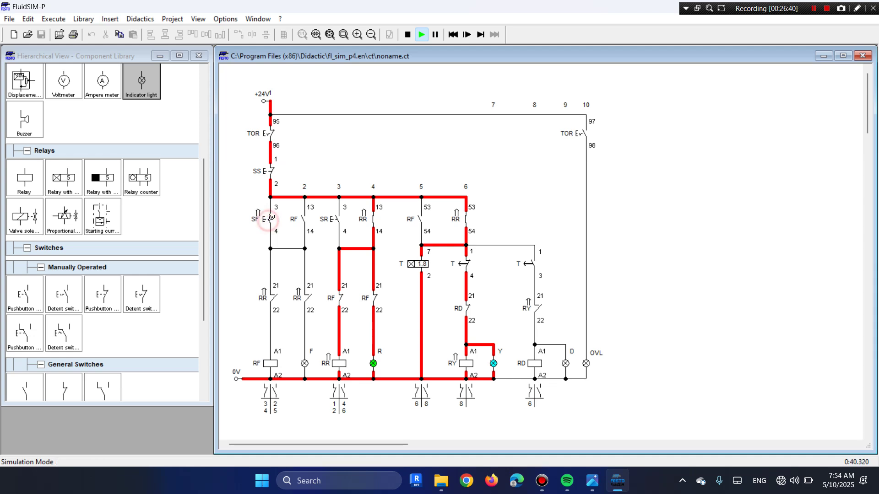
{"action": "left_click", "coordinate": [269, 217]}
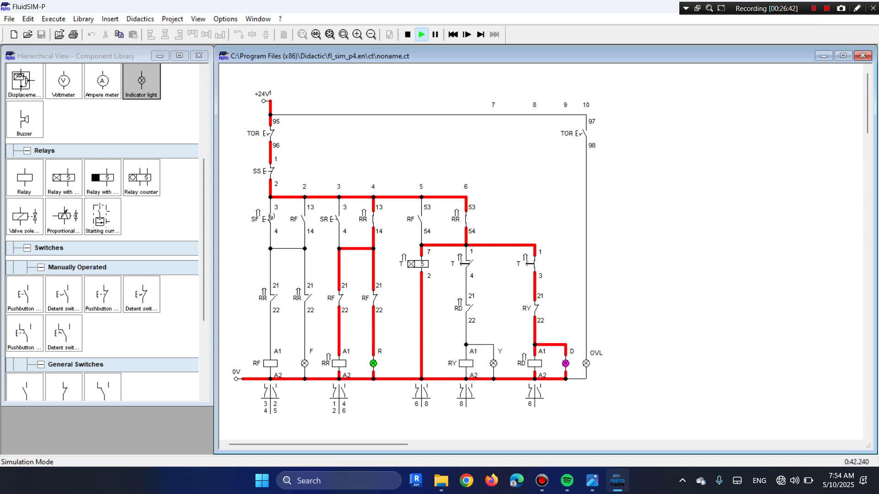
{"action": "left_click", "coordinate": [269, 218]}
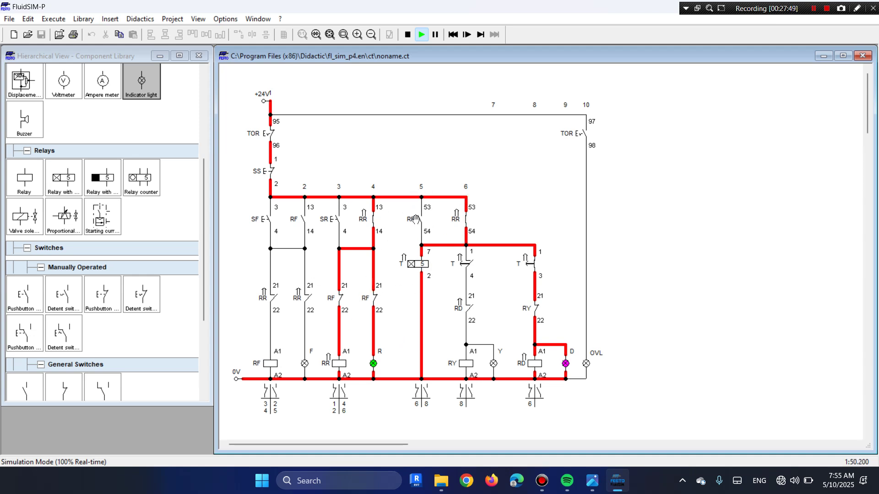
{"action": "left_click", "coordinate": [407, 34]}
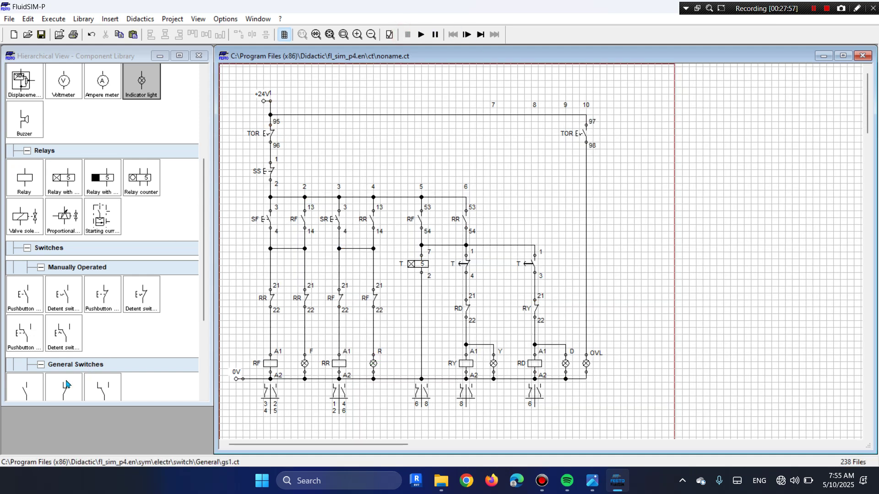
Place a make switch above the T make contact and wire it between the branch supply line and the line feeding the T contacts
{"action": "left_click_drag", "start_coordinate": [28, 392], "coordinate": [535, 203]}
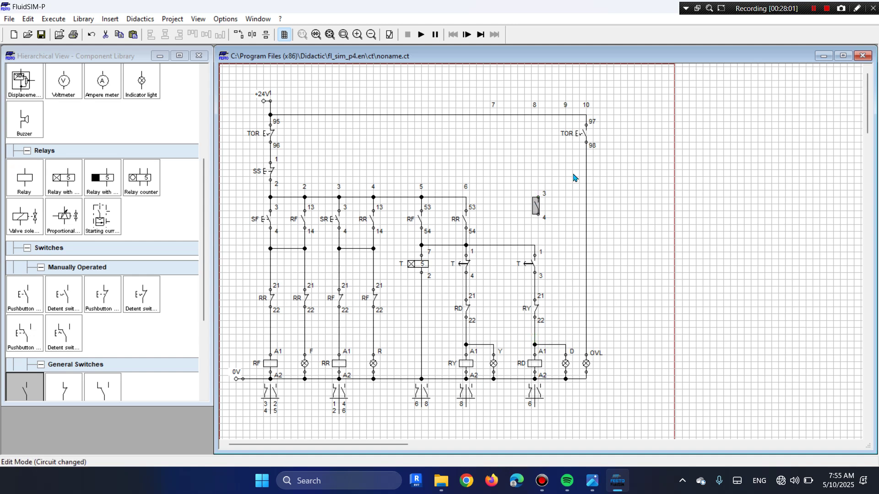
{"action": "mouse_move", "coordinate": [534, 204]}
{"action": "left_mouse_down"}
{"action": "mouse_move", "coordinate": [528, 220]}
{"action": "mouse_move", "coordinate": [531, 213]}
{"action": "left_mouse_up"}
{"action": "left_click_drag", "start_coordinate": [464, 198], "coordinate": [534, 246]}
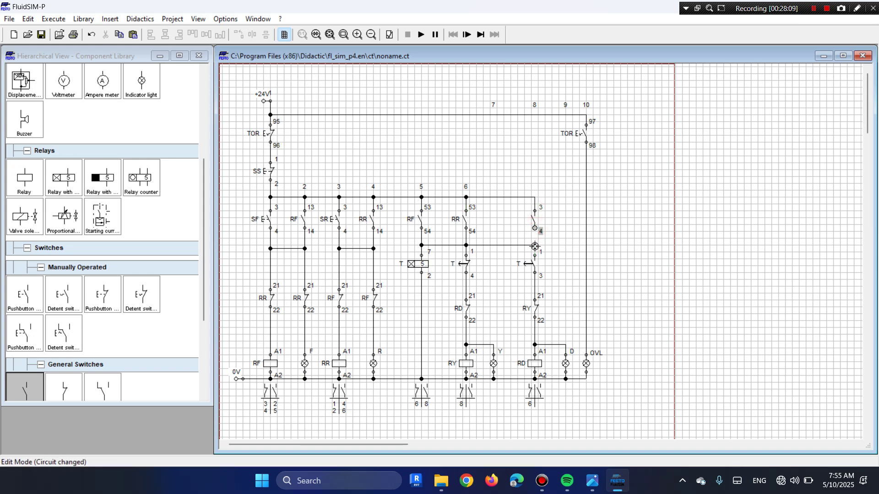
Label the new make switch above the T make contact RD and designate its connections 13 and 14
{"action": "double_click", "coordinate": [534, 222]}
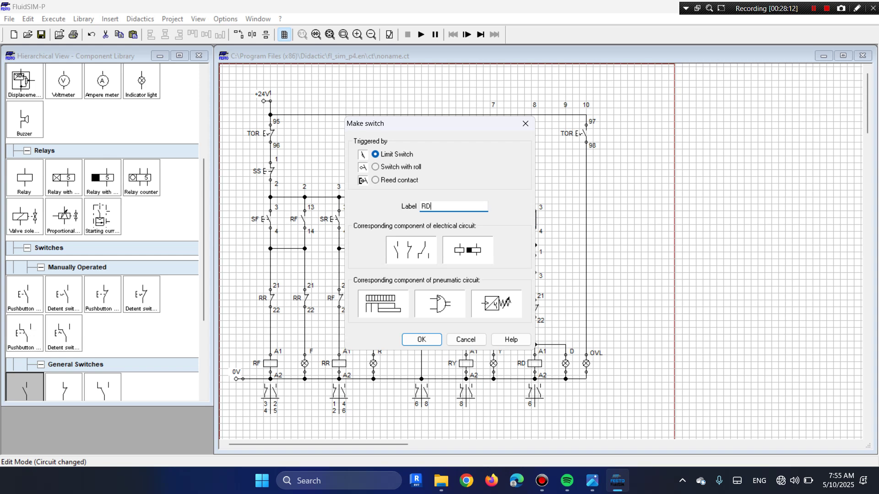
{"action": "type", "text": "RD"}
{"action": "key", "text": "Return"}
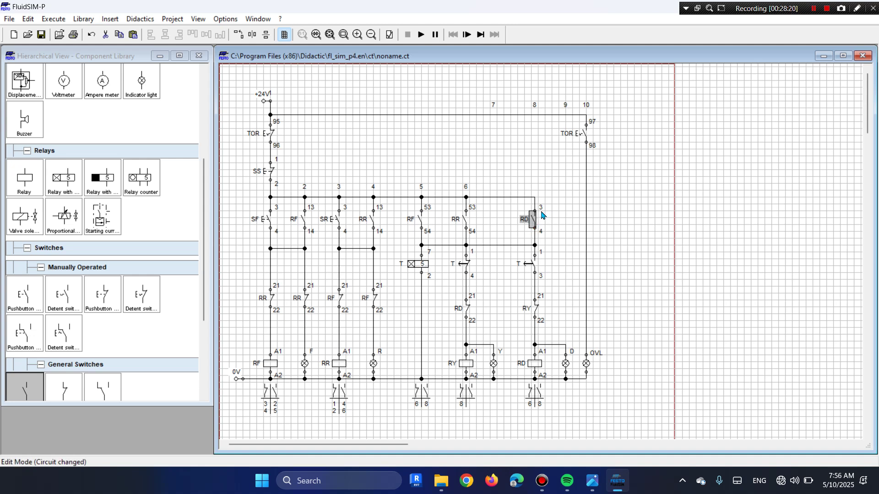
{"action": "double_click", "coordinate": [540, 208]}
{"action": "type", "text": "13"}
{"action": "key", "text": "Return"}
{"action": "double_click", "coordinate": [541, 233]}
{"action": "type", "text": "14"}
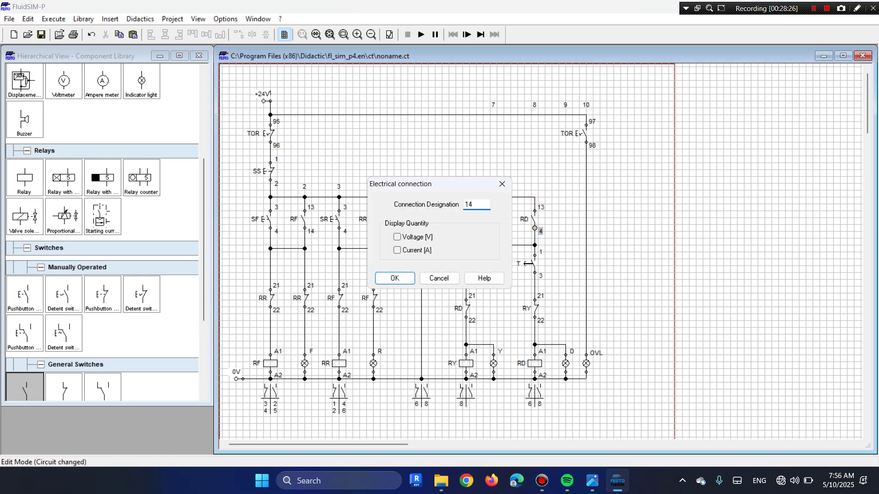
{"action": "key", "text": "Return"}
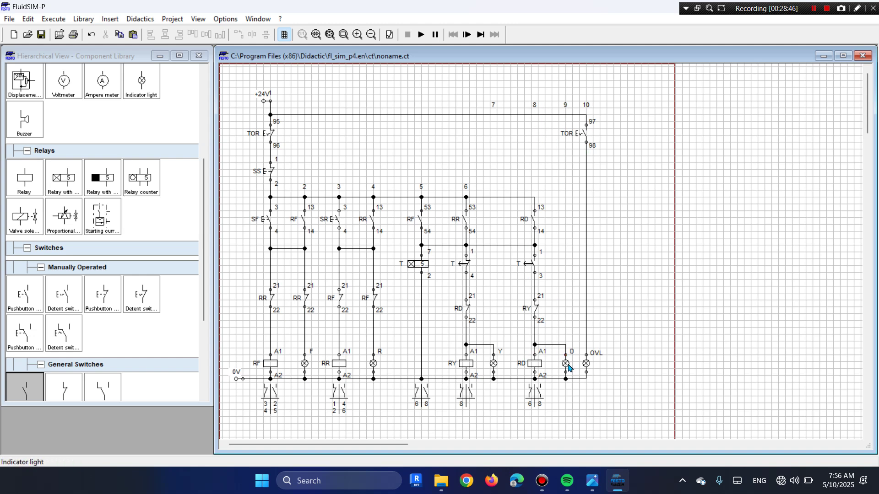
Simulate the revised circuit in forward with SF, try SR during and after the time delay, and shut down with SS
{"action": "left_click", "coordinate": [421, 34]}
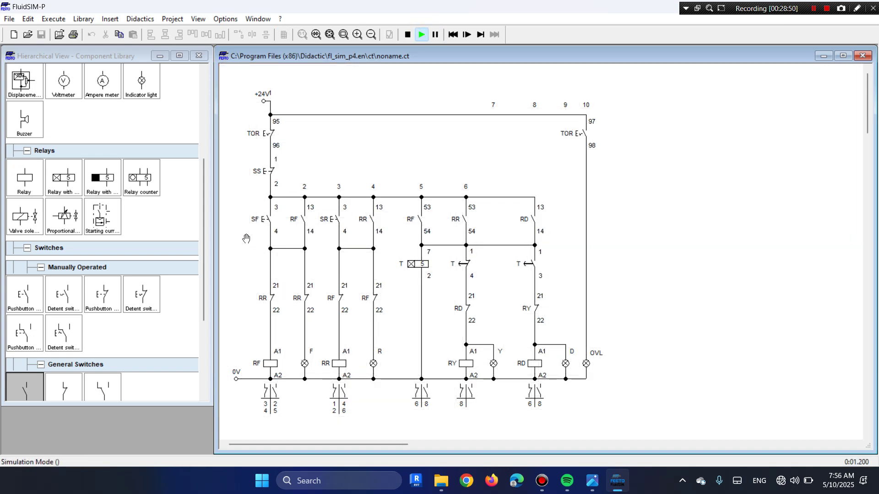
{"action": "left_click", "coordinate": [269, 217]}
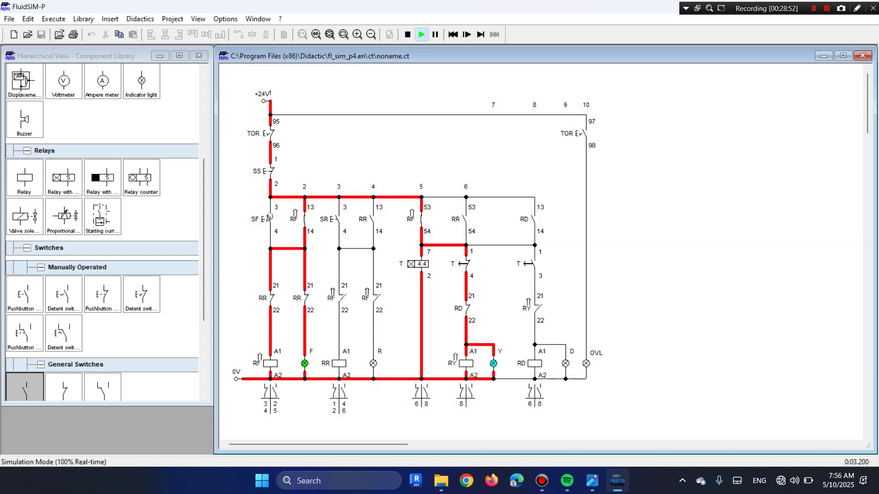
{"action": "left_click", "coordinate": [339, 216]}
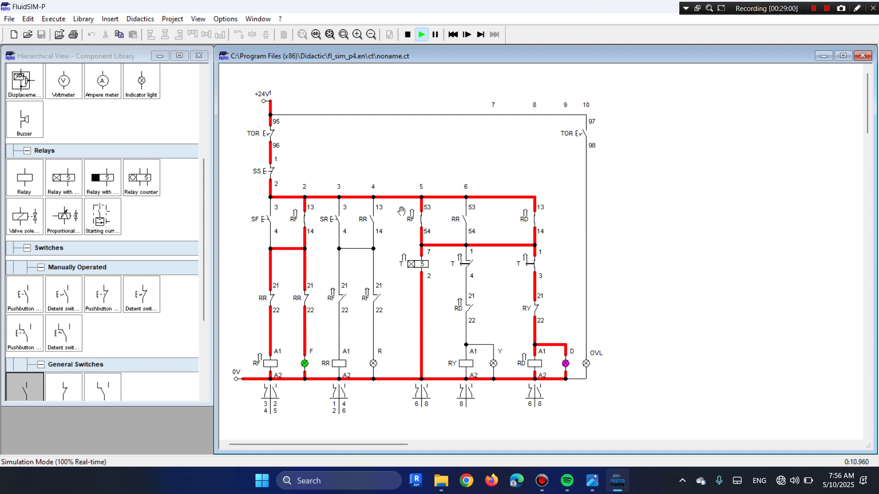
{"action": "left_click", "coordinate": [337, 221]}
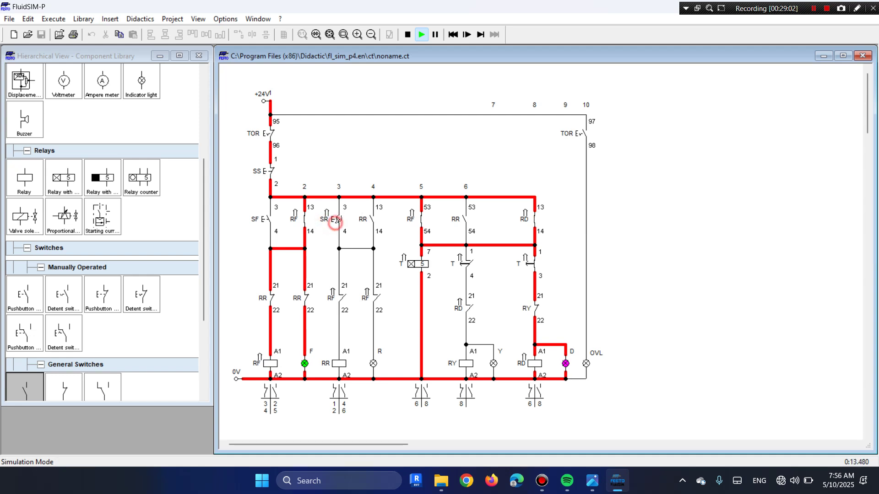
{"action": "left_click", "coordinate": [272, 164]}
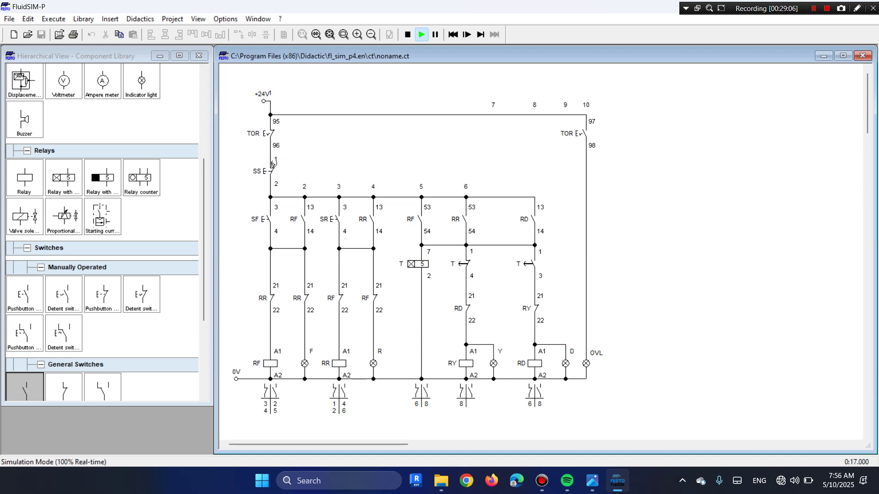
Test reverse running with SR, try SF repeatedly, shut down with SS, and end the simulation
{"action": "left_click", "coordinate": [339, 217]}
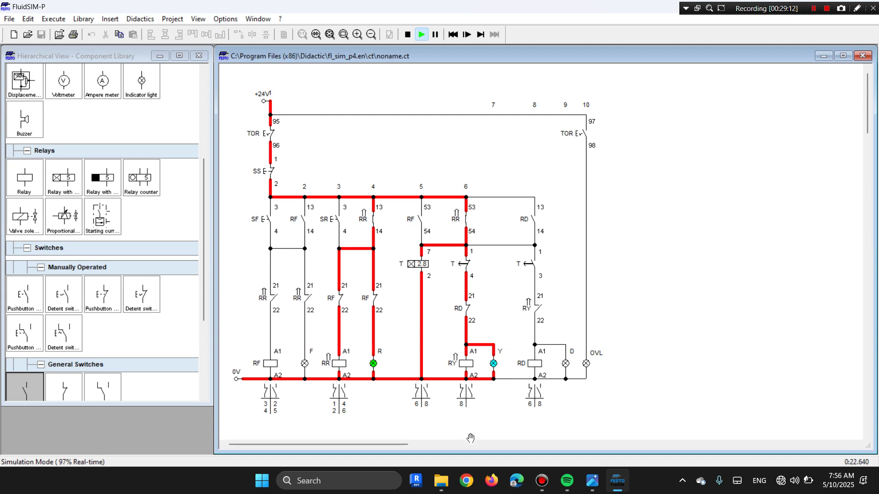
{"action": "left_click", "coordinate": [269, 218]}
{"action": "left_click", "coordinate": [269, 218]}
{"action": "left_click", "coordinate": [269, 219]}
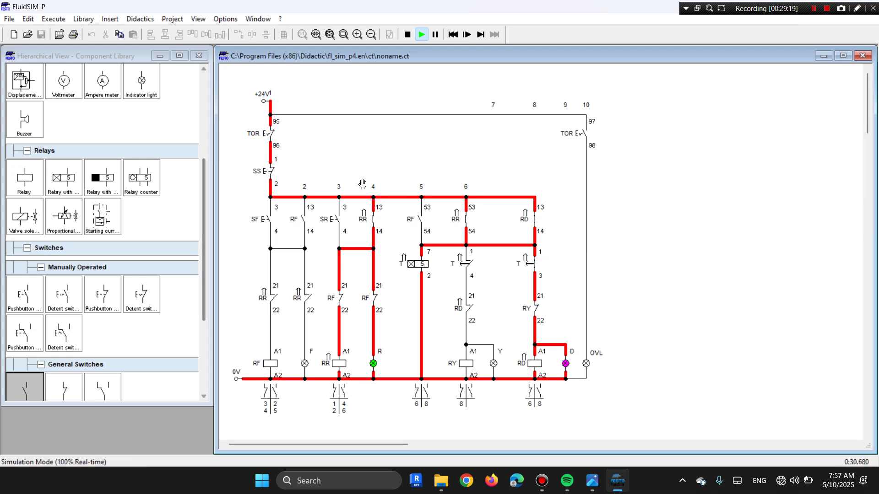
{"action": "left_click", "coordinate": [273, 168]}
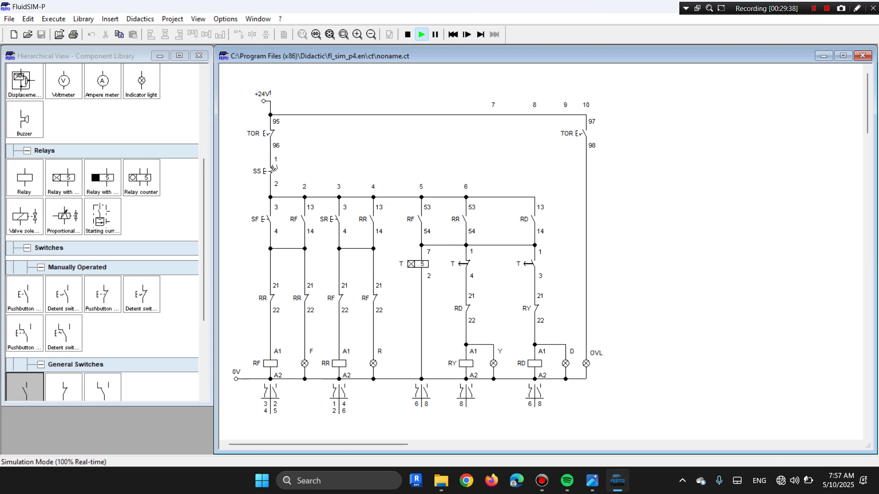
{"action": "left_click", "coordinate": [407, 35]}
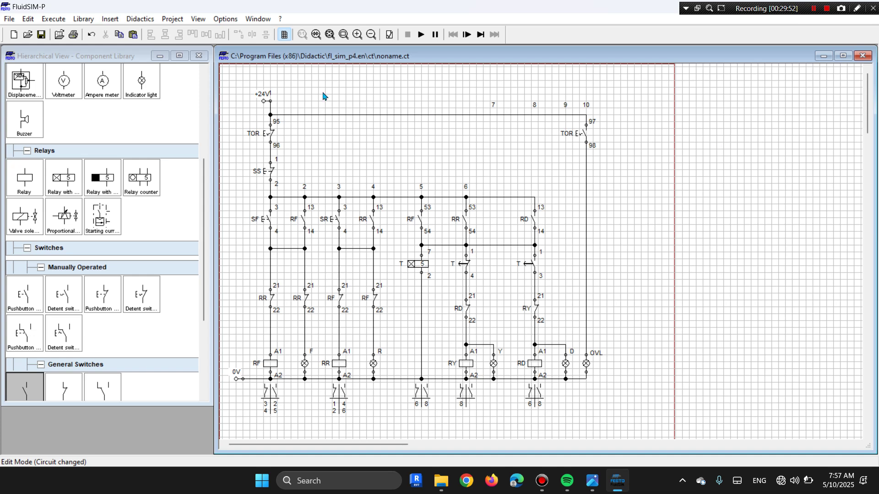
Save the circuit under the name FRSD in the JOKI TUGAS folder on drive D
{"action": "left_click", "coordinate": [9, 18]}
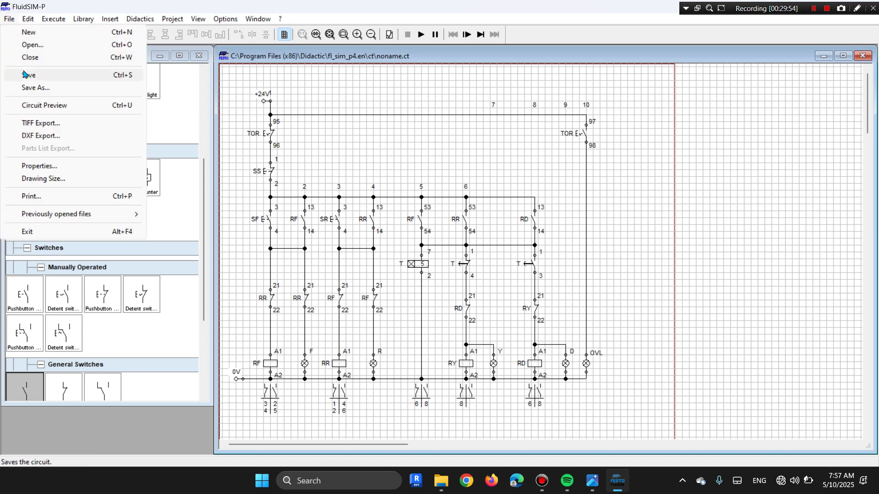
{"action": "left_click", "coordinate": [26, 87]}
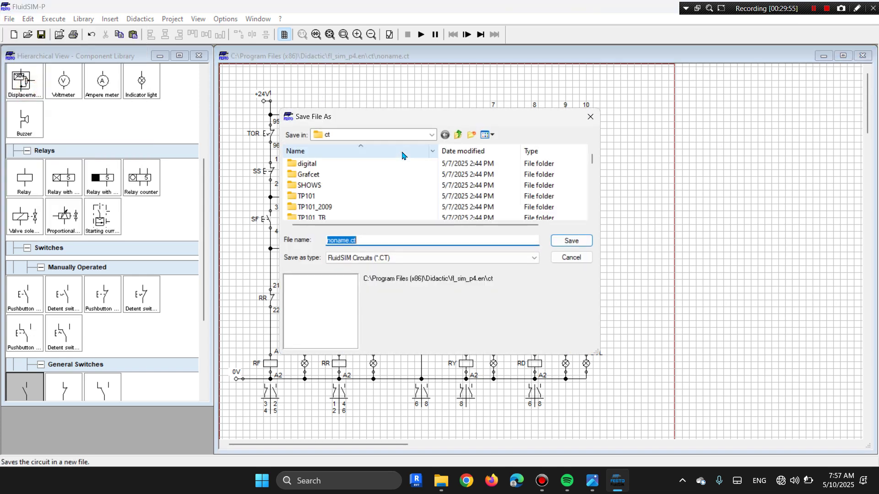
{"action": "left_click", "coordinate": [431, 136]}
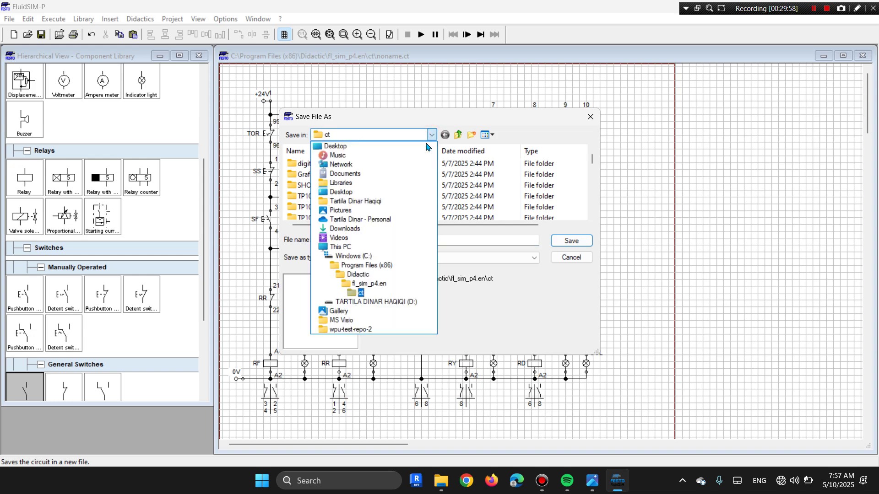
{"action": "left_click", "coordinate": [384, 304]}
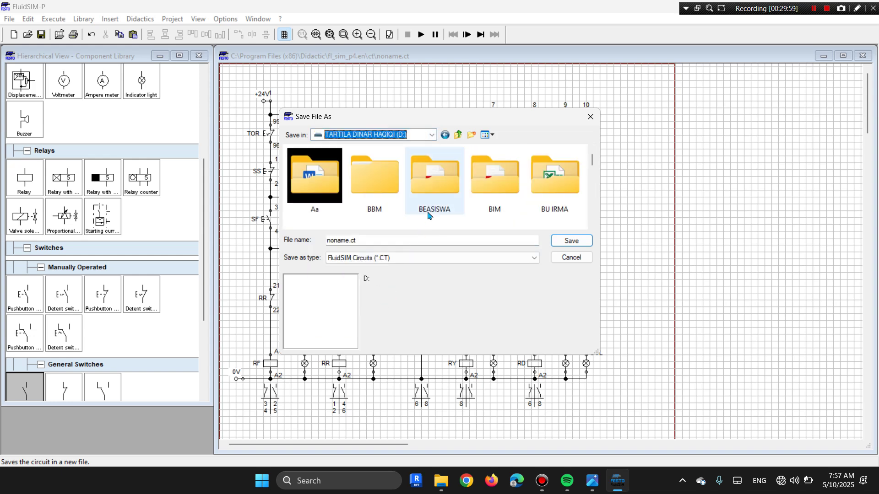
{"action": "scroll", "coordinate": [435, 179], "scroll_direction": "down", "scroll_amount": 1}
{"action": "double_click", "coordinate": [436, 159]}
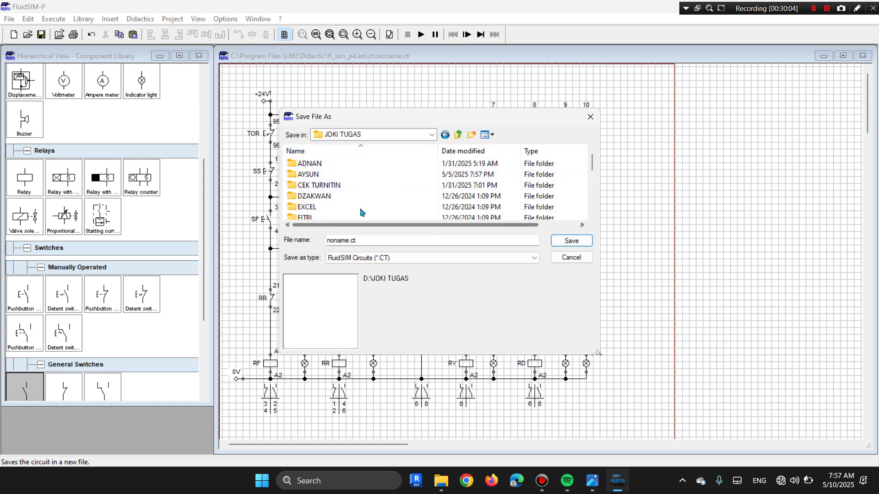
{"action": "left_click", "coordinate": [366, 240]}
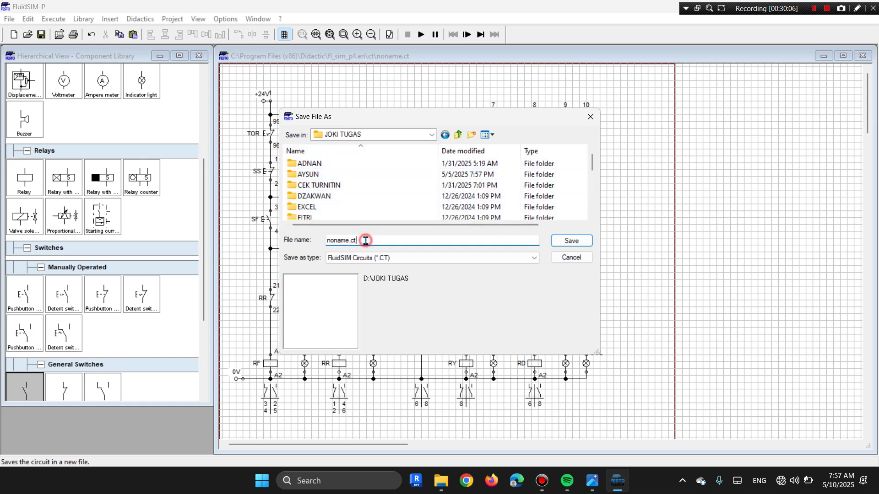
{"action": "key", "text": "BackSpace"}
{"action": "type", "text": "F"}
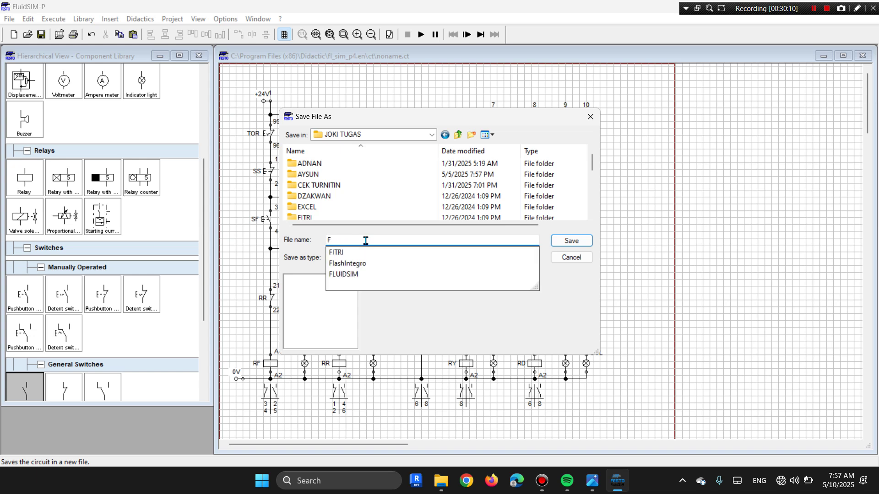
{"action": "type", "text": "R"}
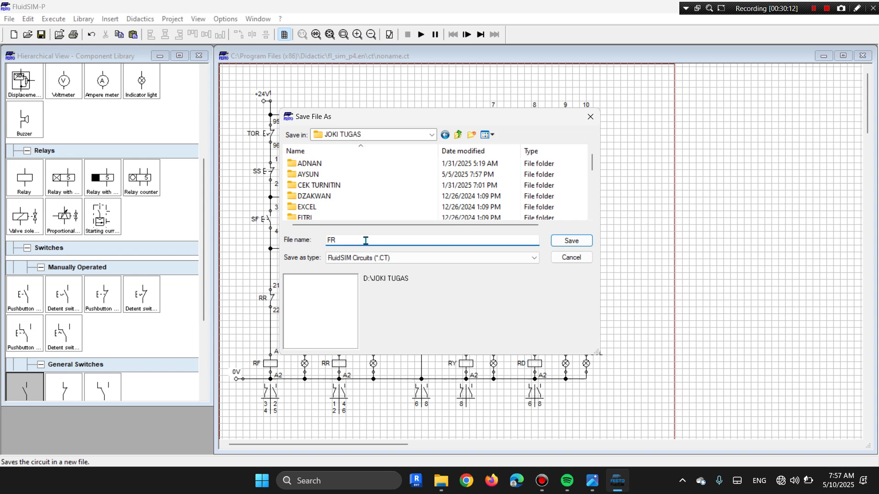
{"action": "type", "text": "SD"}
{"action": "left_click", "coordinate": [576, 239]}
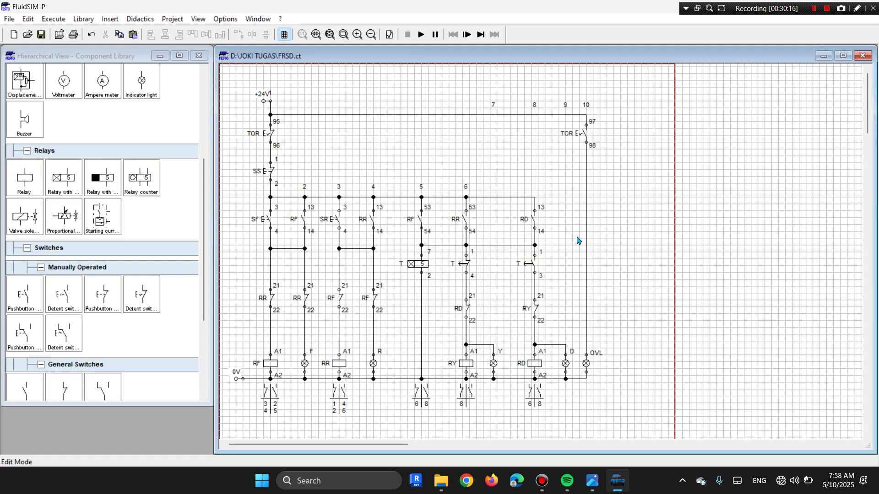